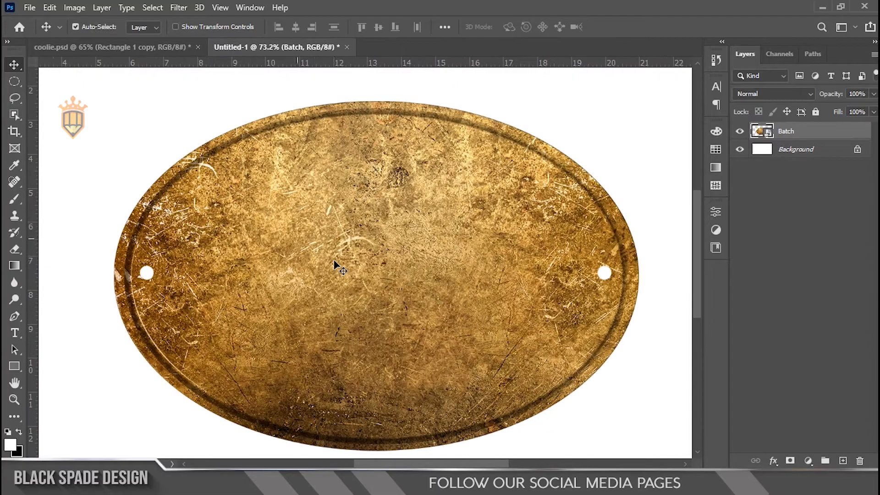
Duplicate the Batch layer and give the copy a Color Overlay of black (000000).
key("ctrl+j")
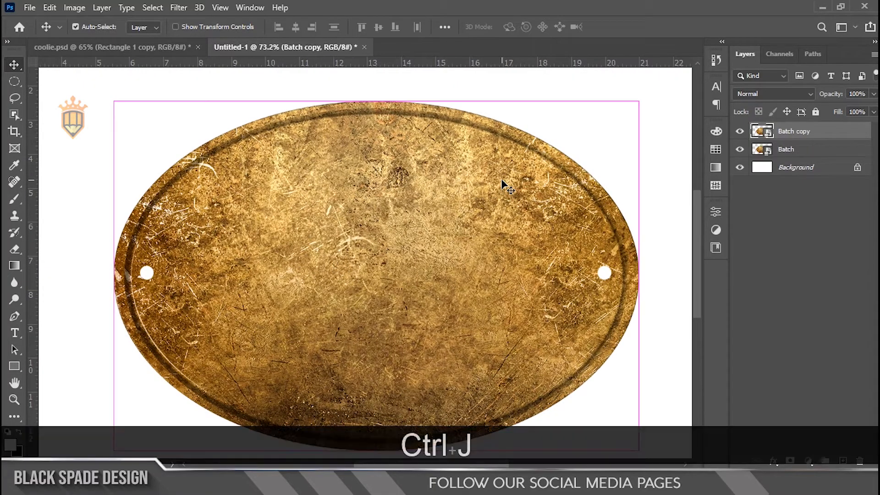
left_click(775, 458)
left_click(799, 405)
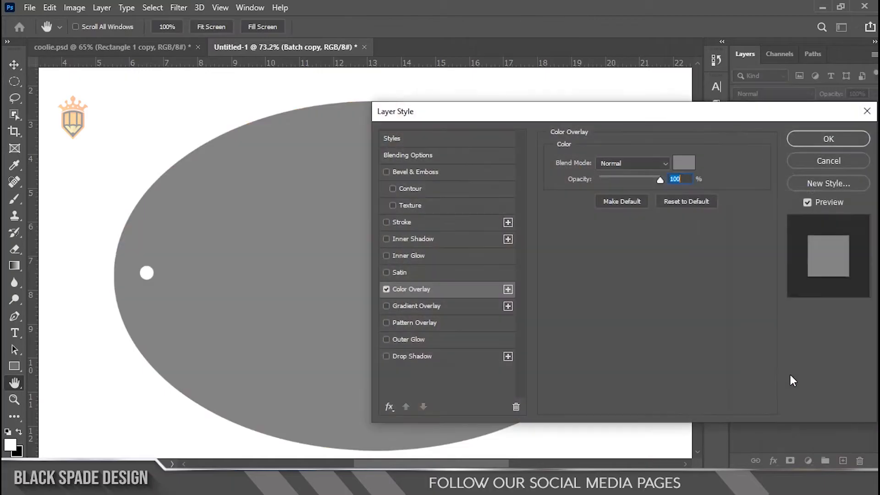
left_click(684, 163)
type("000000")
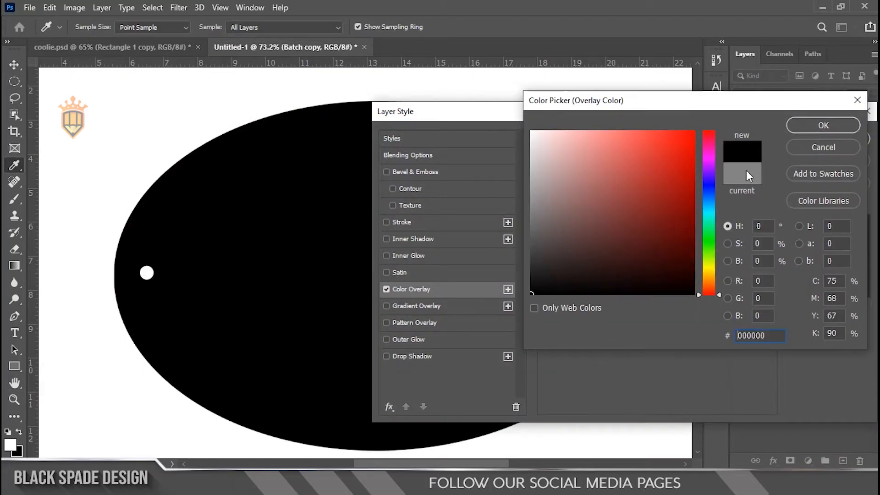
left_click(810, 128)
left_click(810, 137)
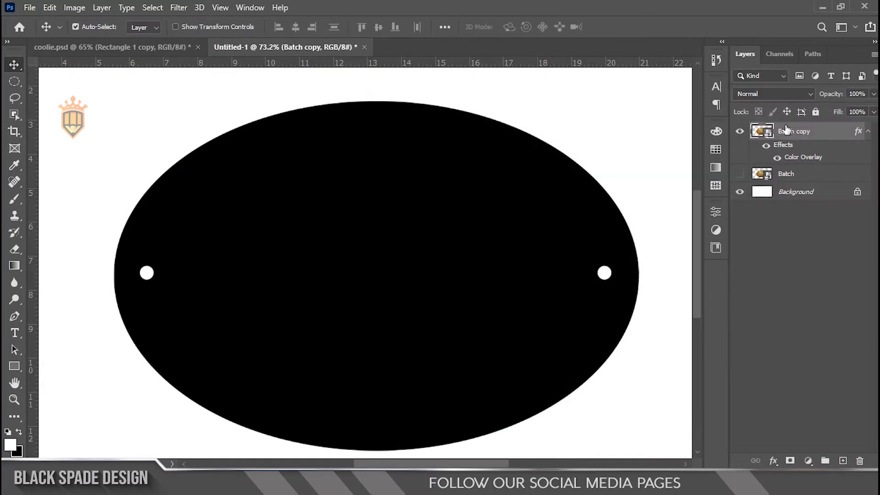
Rasterize the black badge copy and fill its left hole through a lasso selection with the background colour.
left_click(16, 98)
right_click(784, 135)
left_click(658, 250)
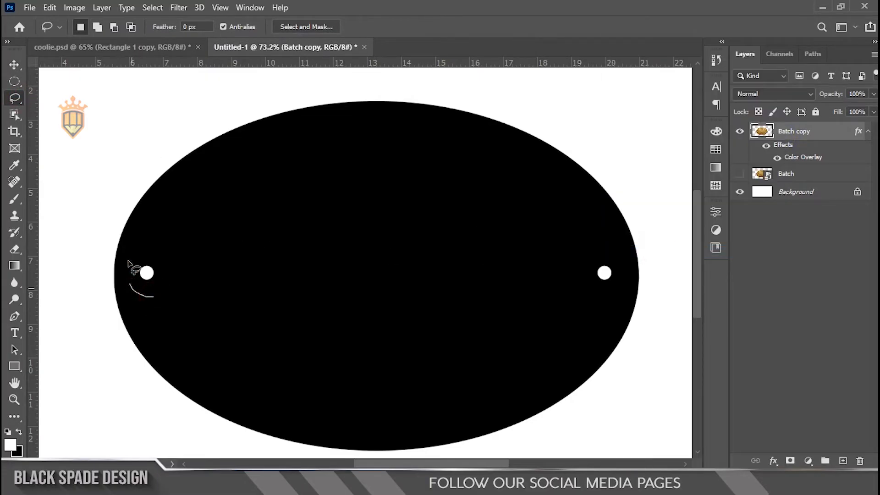
left_click_drag(198, 281, 197, 280)
key("ctrl+BackSpace")
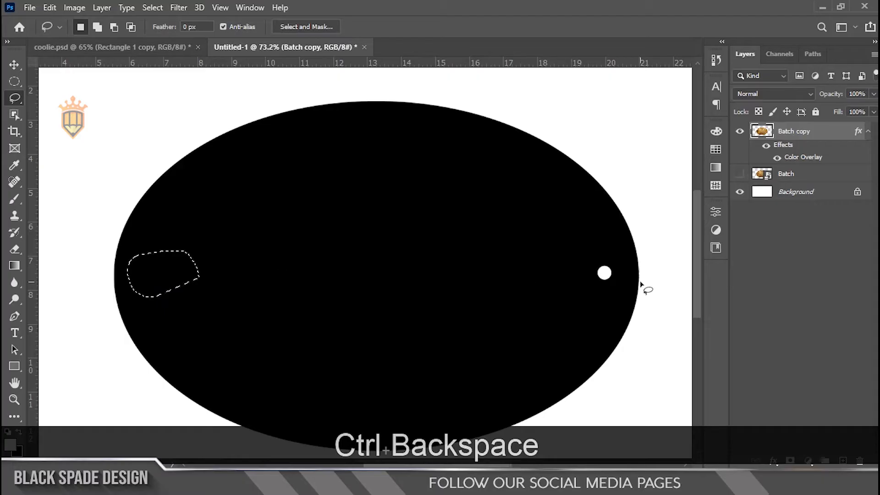
Fill the right hole of the black oval the same way and clear the selection.
scroll(640, 281, "up", 1)
left_click_drag(610, 302, 578, 315)
key("ctrl+BackSpace")
key("ctrl+d")
scroll(391, 279, "down", 1)
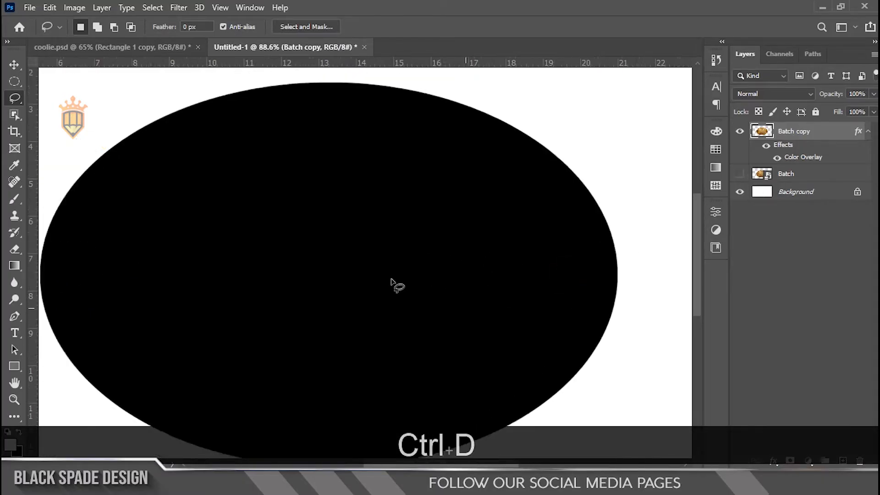
scroll(390, 279, "down", 2)
key("v")
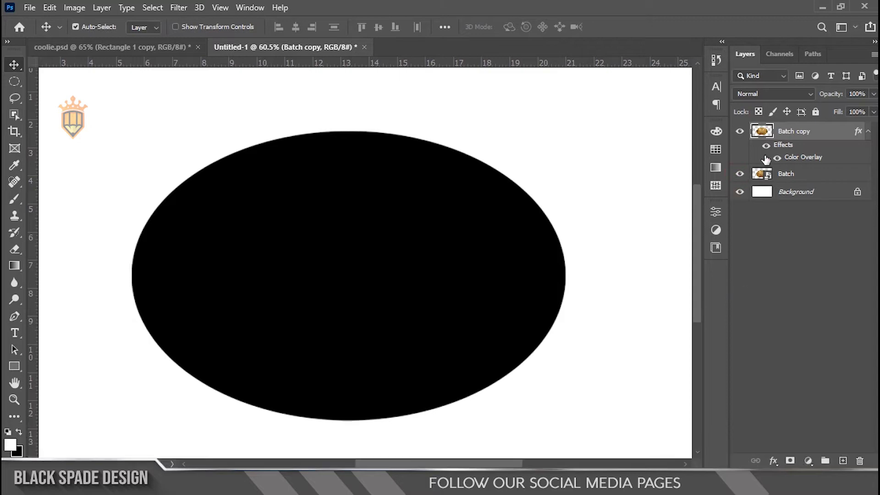
Rasterize the copy's layer style and scale the black oval down about its centre to fit between the badge's two holes.
right_click(824, 139)
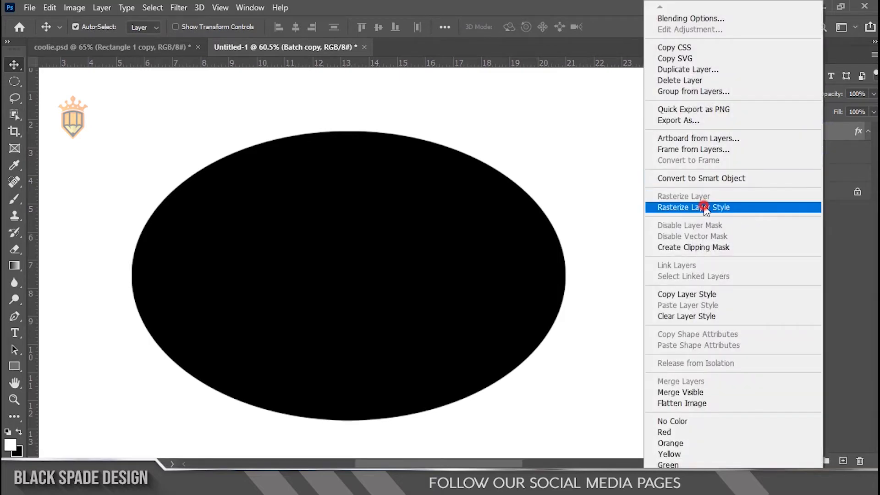
left_click(792, 208)
key("ctrl")
key("ctrl+t")
left_click_drag(563, 132, 510, 144)
key("Return")
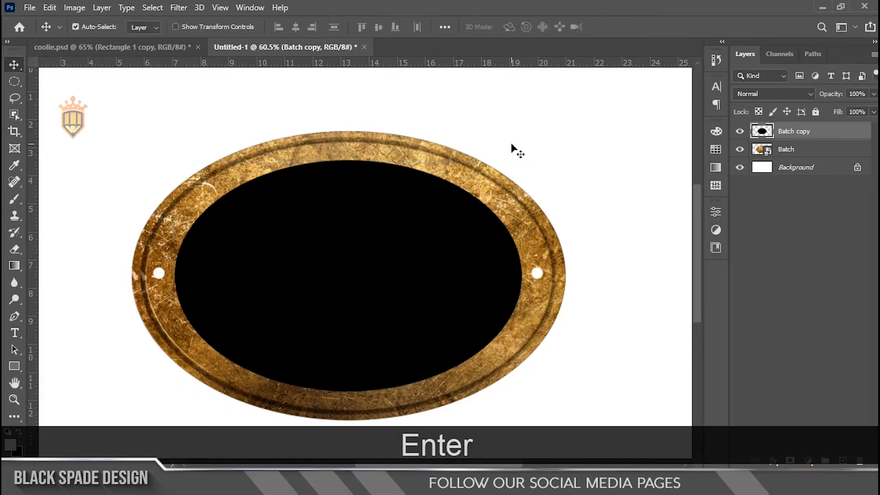
Duplicate the black oval and apply a muted reddish-brown Color Overlay to the duplicate.
scroll(354, 232, "down", 1)
scroll(354, 232, "up", 1)
key("ctrl+j")
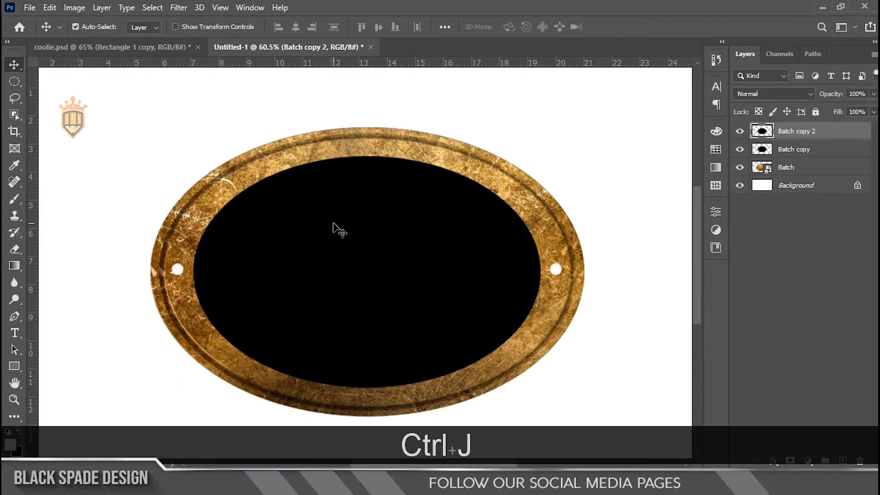
left_click(773, 461)
left_click(783, 413)
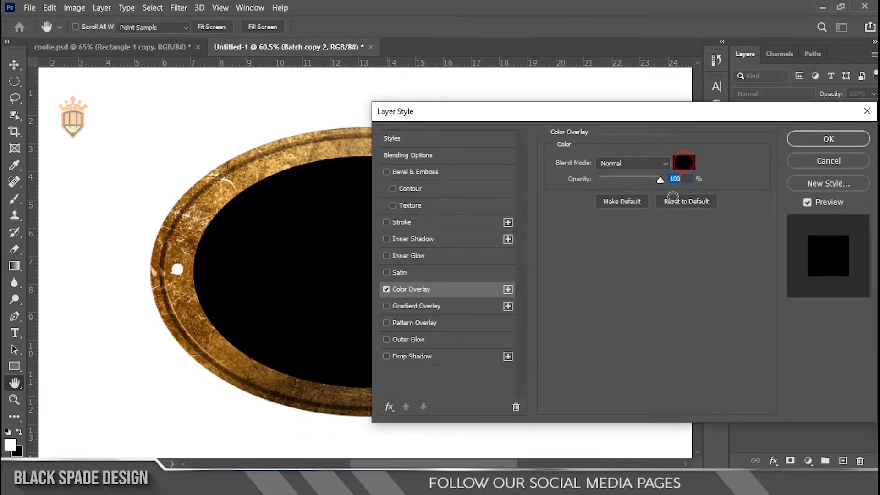
left_click(683, 162)
left_click(569, 232)
left_click(825, 123)
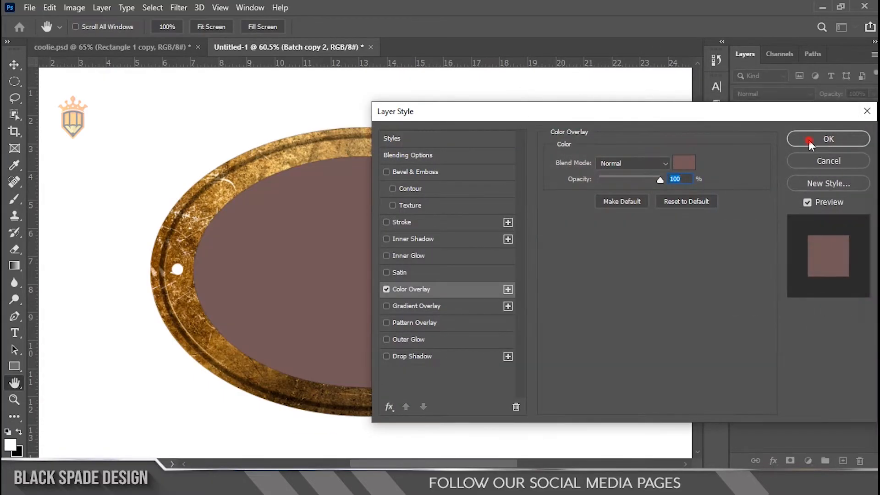
left_click(808, 139)
Shrink the brown oval about its centre and slightly reduce its height, leaving a black band all around it.
key("ctrl+t")
left_click_drag(539, 158, 506, 156)
scroll(418, 258, "up", 3)
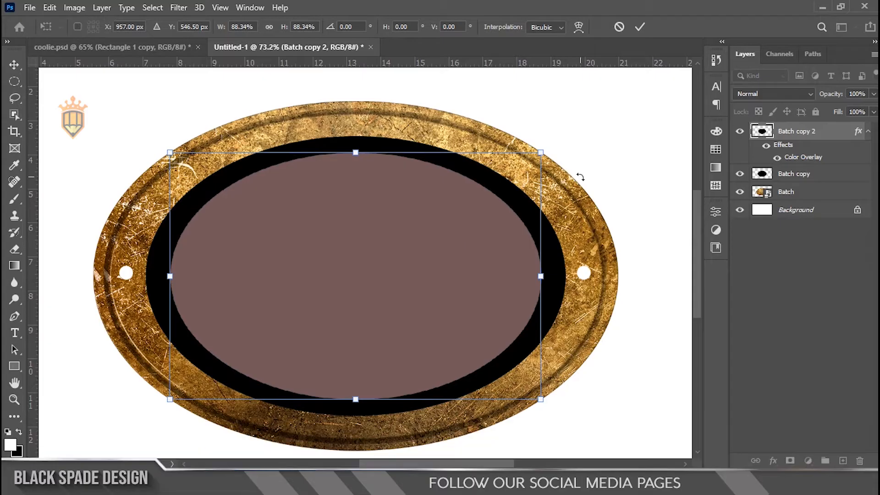
left_click_drag(539, 151, 528, 148)
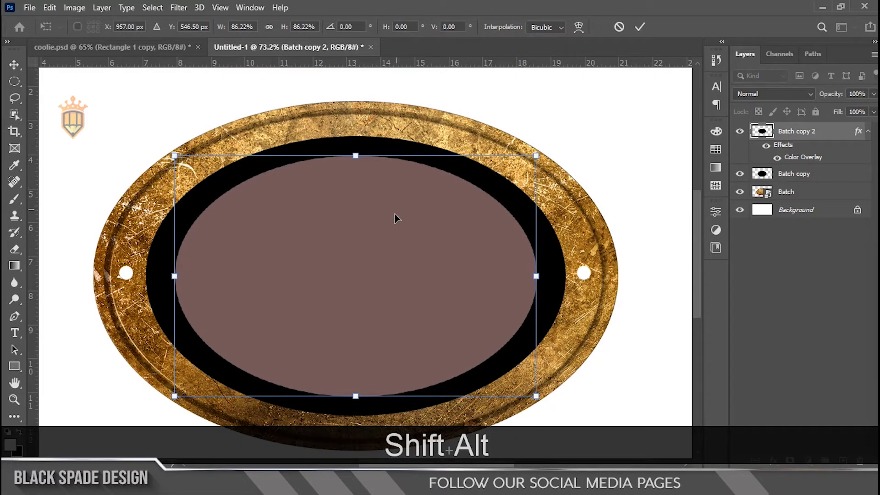
scroll(394, 214, "up", 1)
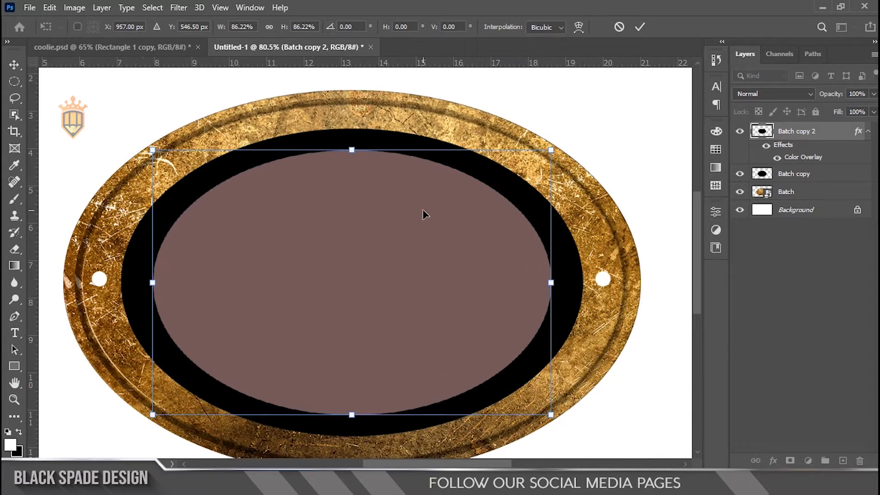
left_click_drag(350, 150, 351, 152)
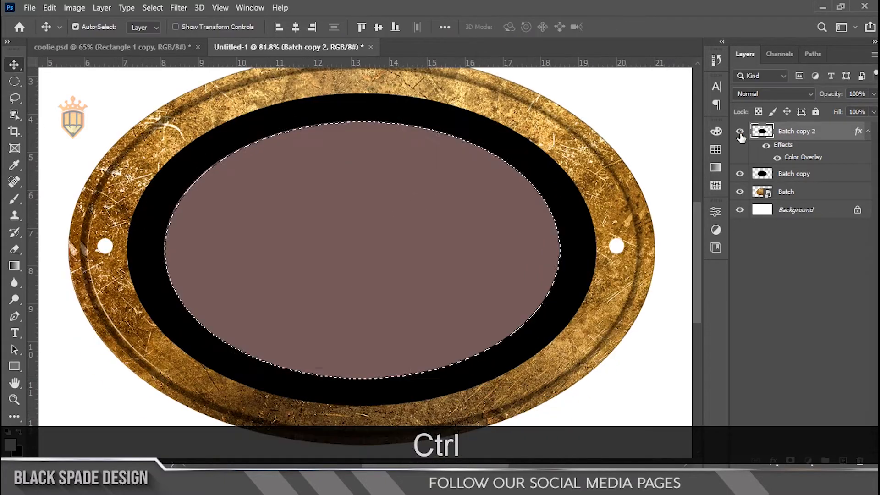
Hide the brown oval and mask its outline out of the Batch copy layer with an inverted layer mask, leaving a black ring.
left_click(739, 132)
left_click(777, 177)
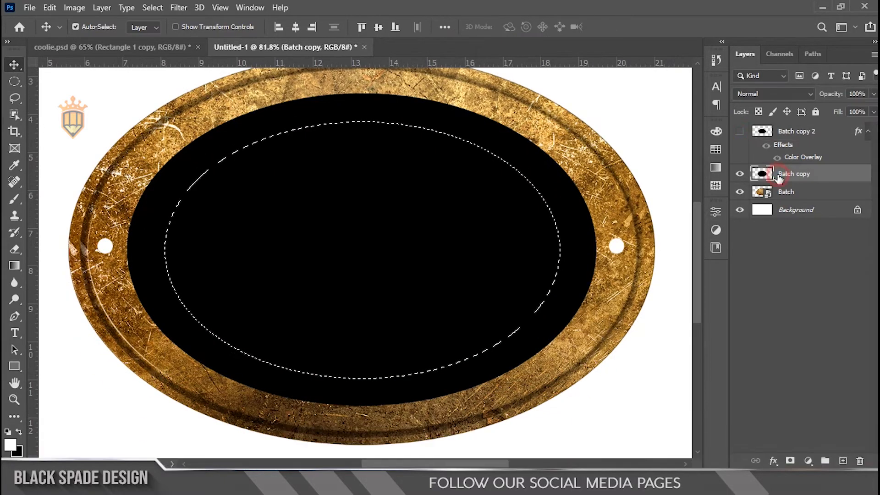
left_click(790, 461)
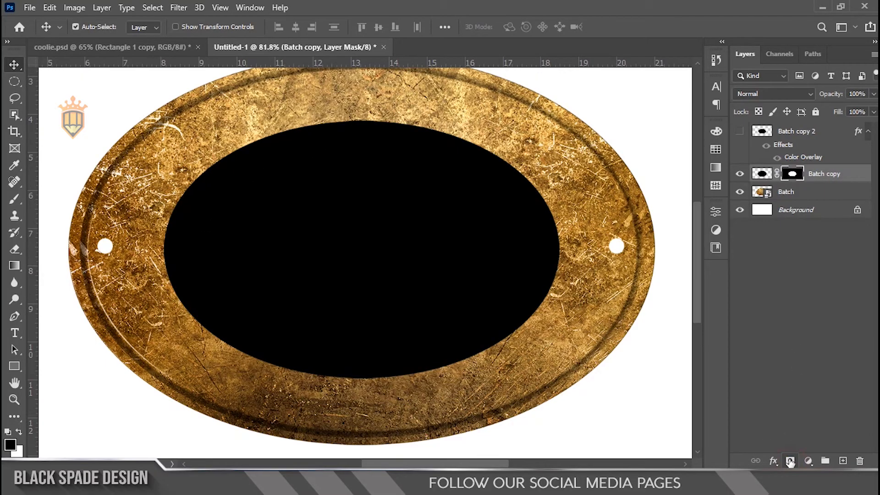
key("ctrl+i")
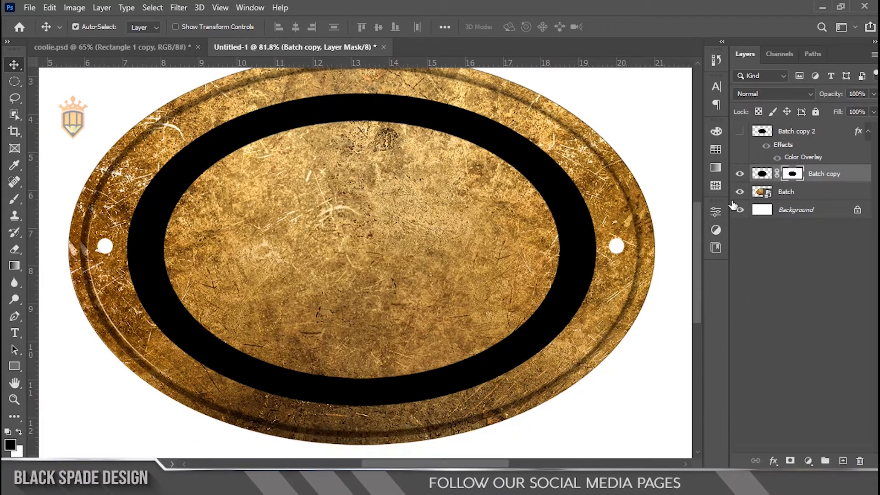
Hide the textured Batch layer and delete the brown Batch copy 2 layer.
left_click(739, 193)
key("ctrl+0")
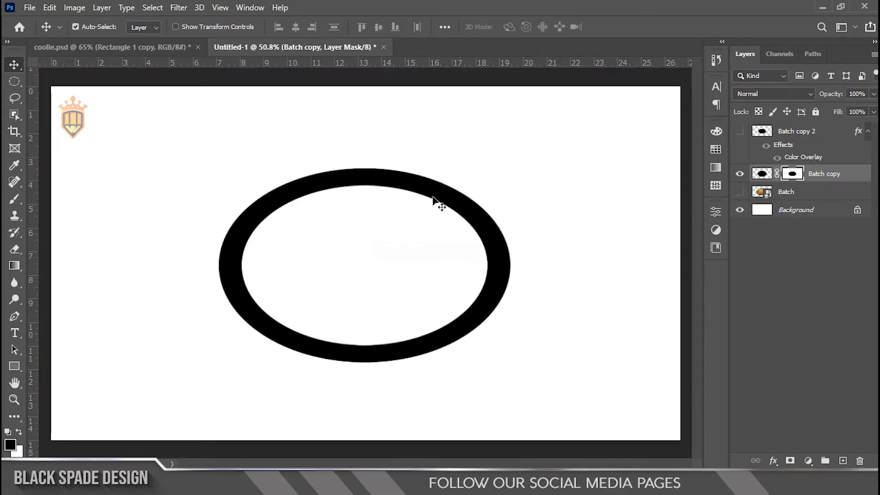
scroll(385, 180, "down", 4)
scroll(385, 180, "up", 4)
left_click(815, 132)
key("Delete")
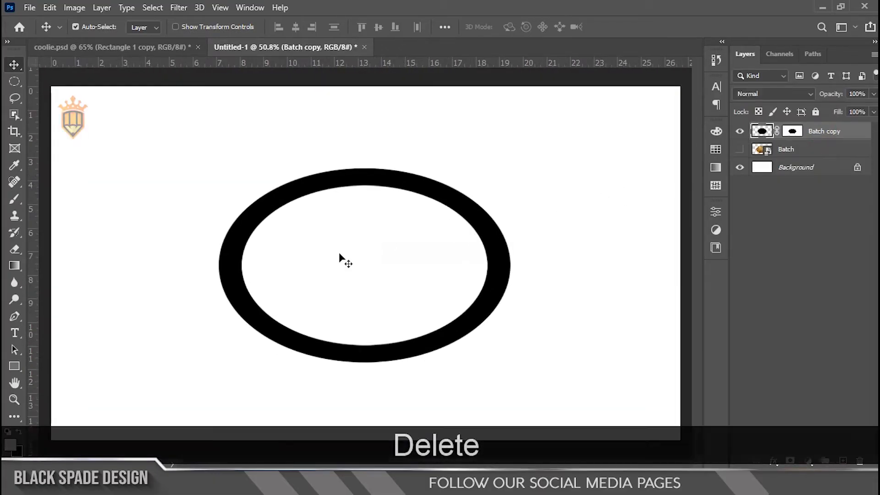
Draw a tall, narrow rectangle shape about 51 px wide and 426 px high across the left part of the ring.
scroll(367, 240, "up", 2)
left_click(13, 367)
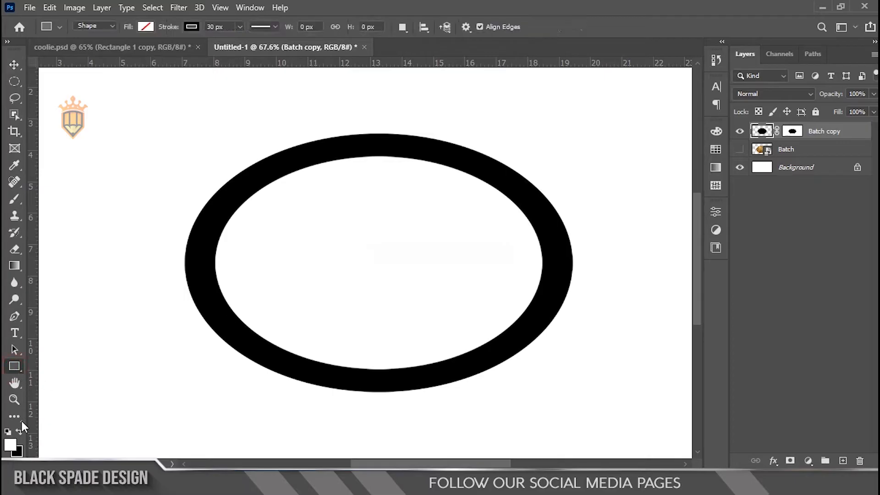
scroll(259, 222, "up", 2)
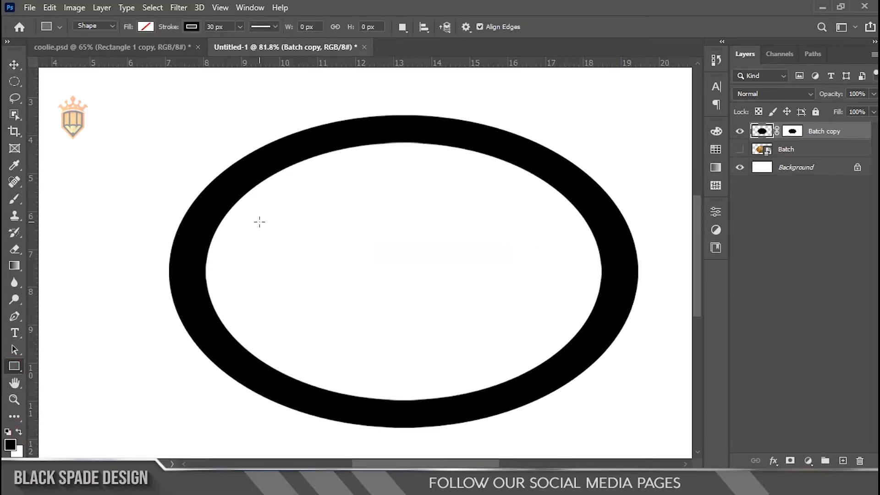
scroll(264, 211, "up", 1)
mouse_move(262, 160)
left_mouse_down()
mouse_move(291, 270)
mouse_move(291, 404)
left_mouse_up()
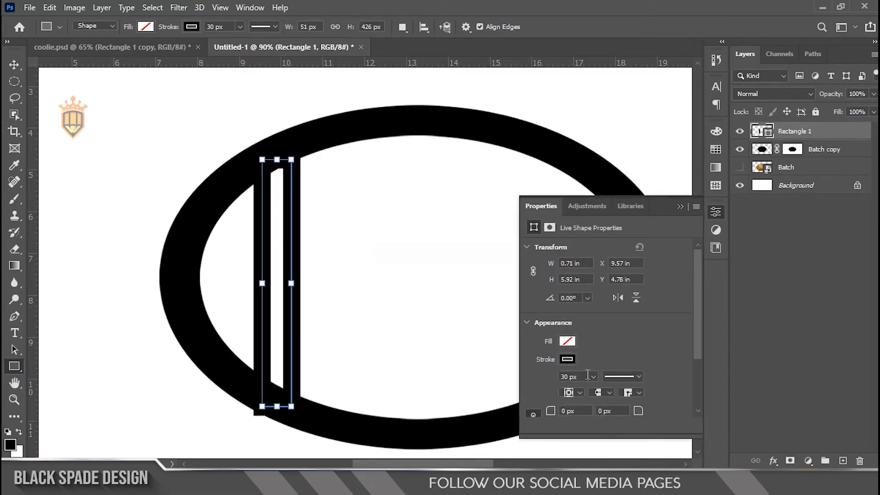
Give the rectangle a black fill with no stroke and extend its top edge upward to about 6.19 in high.
left_click(568, 359)
left_click(538, 275)
left_click(580, 248)
left_click(568, 357)
left_click(536, 319)
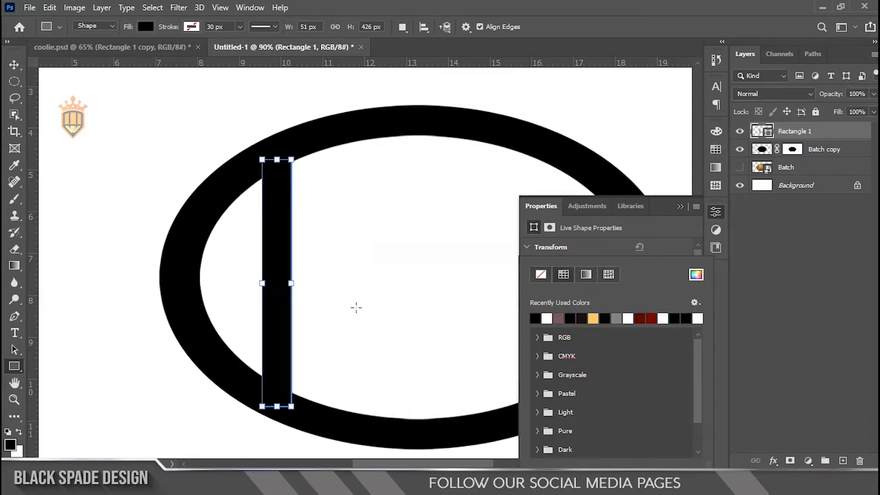
left_click_drag(279, 162, 278, 148)
key("v")
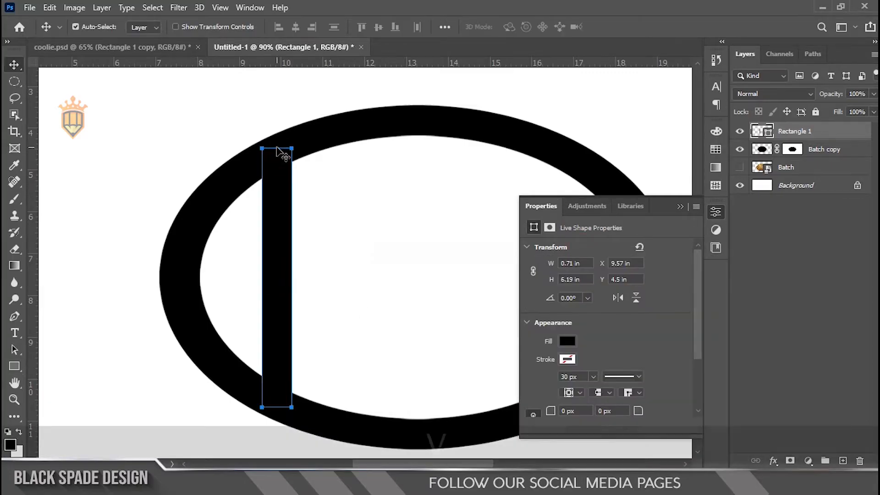
Free-transform the vertical bar to about 0.74 in wide, moving its left edge slightly outward.
scroll(283, 316, "up", 1)
scroll(287, 338, "up", 1)
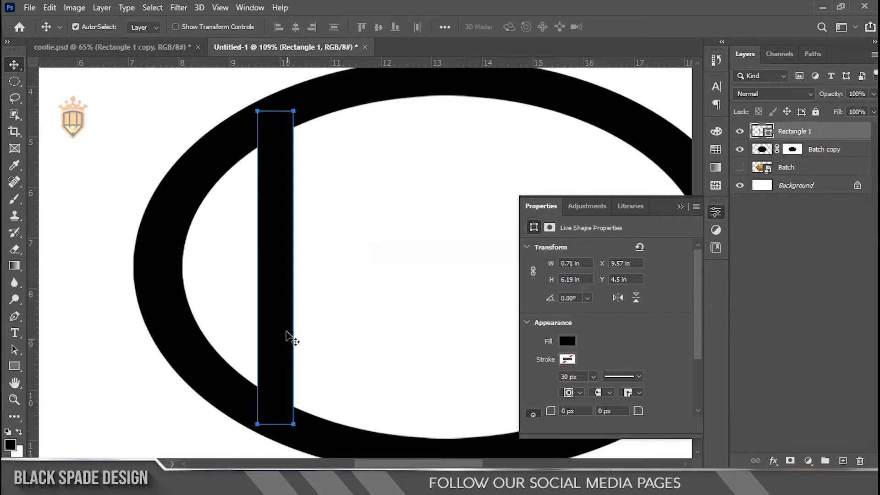
key("ctrl+t")
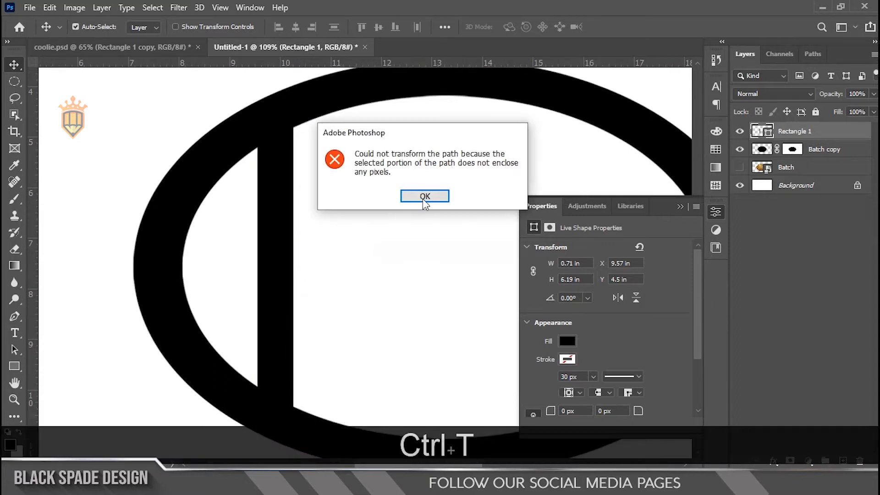
left_click(422, 195)
scroll(243, 268, "up", 1)
scroll(240, 265, "up", 5)
key("ctrl+t")
left_click_drag(267, 270, 260, 271)
scroll(270, 270, "down", 8)
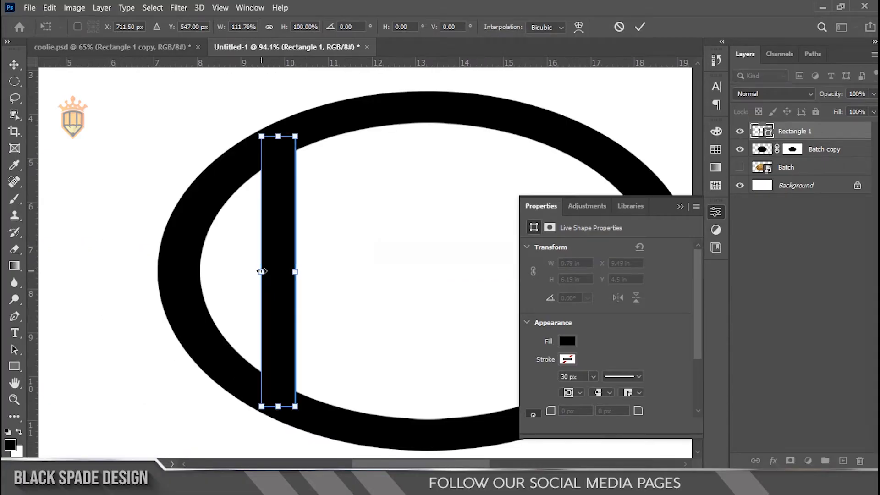
scroll(275, 270, "up", 3)
left_click_drag(301, 273, 296, 274)
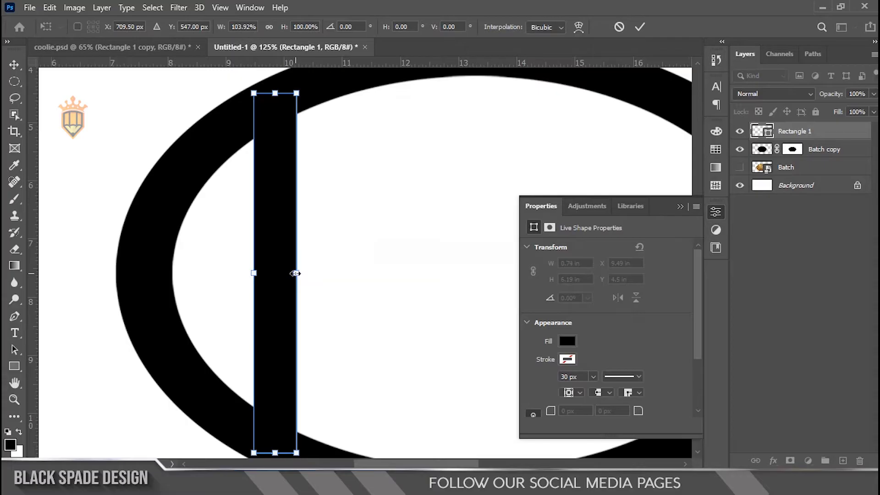
scroll(295, 273, "down", 3)
key("Return")
scroll(295, 275, "down", 2)
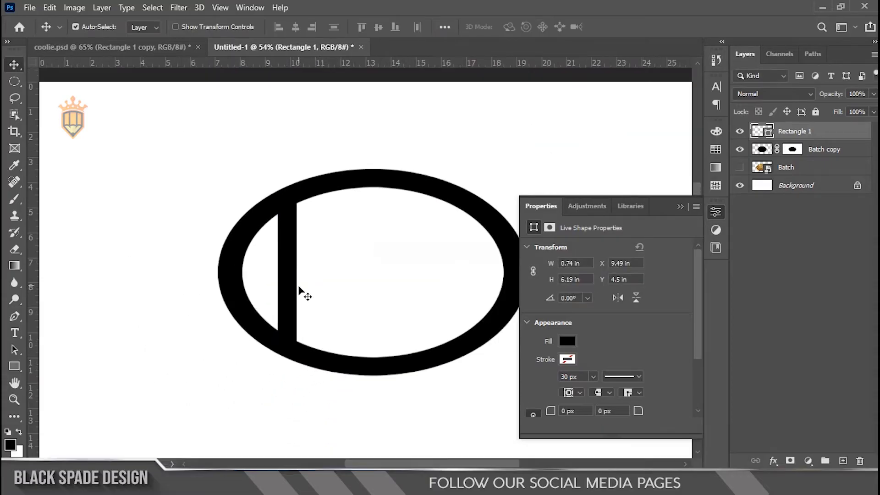
Move the vertical bar left to an X position of about 9.32 in and narrow it to about 0.64 in.
scroll(299, 289, "up", 3)
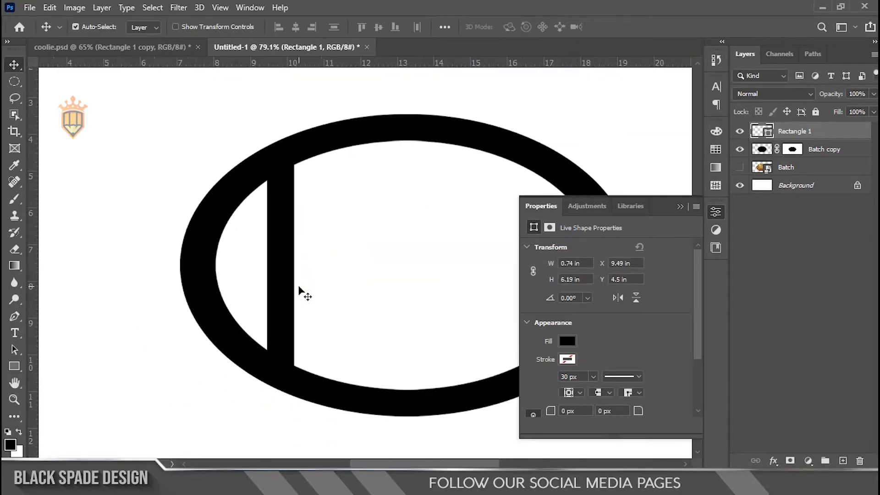
scroll(289, 293, "up", 1)
left_click_drag(281, 288, 275, 294)
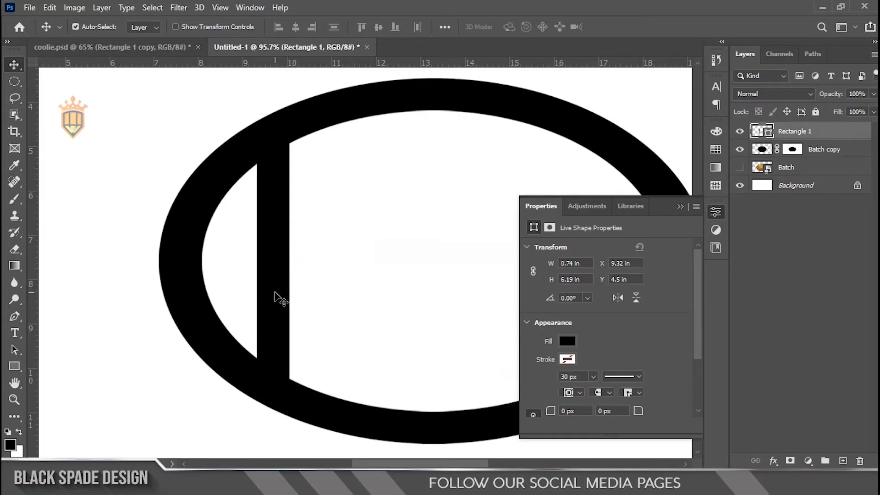
scroll(275, 293, "down", 2)
key("Return")
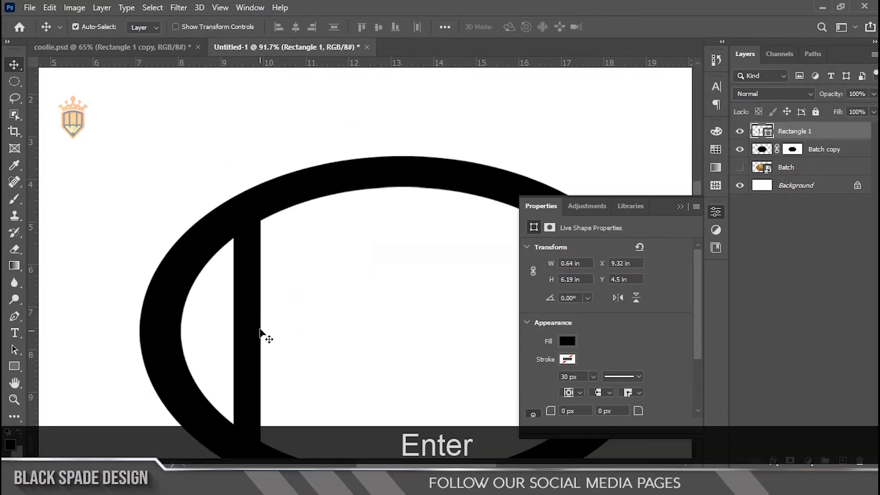
Duplicate the vertical bar to its right inside the ring, placing the copy at an X position of about 10.28 in.
left_click_drag(273, 328, 250, 286)
key("Right")
key("Right")
key("Right")
key("Right")
key("Right")
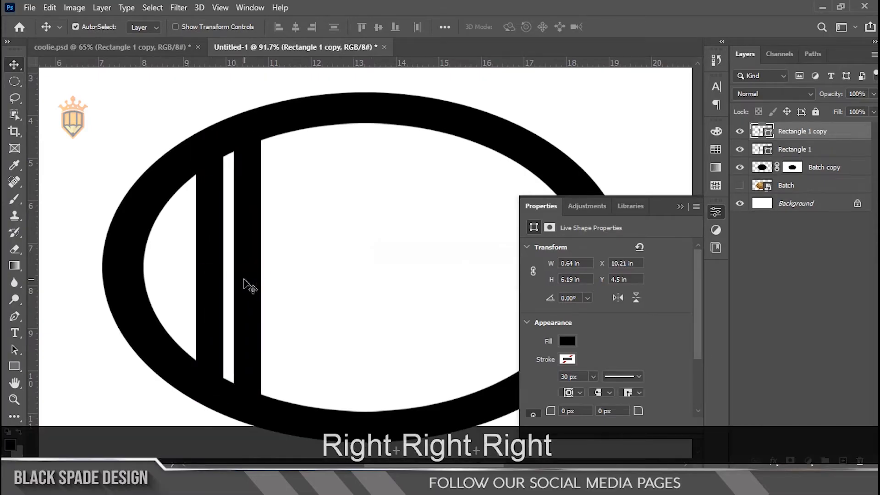
key("Right")
Stretch the second vertical bar at both ends to about 6.56 in high so it reaches into the ring.
key("ctrl+t")
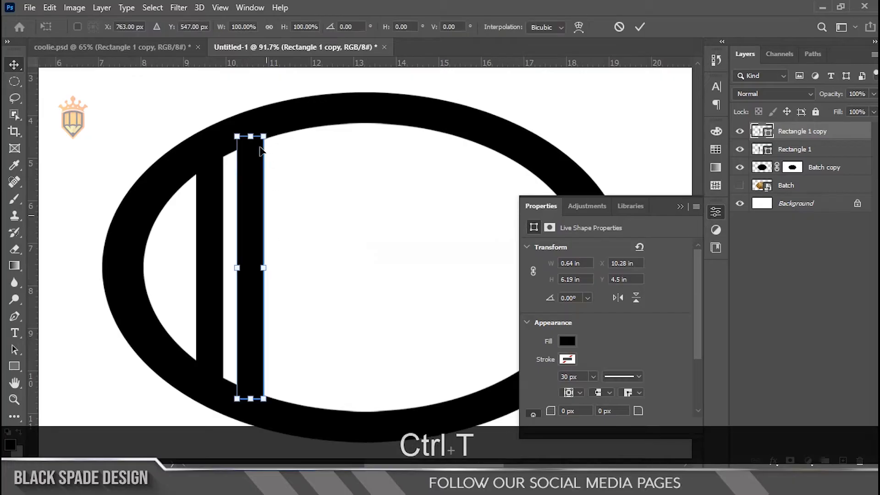
left_click_drag(250, 138, 250, 129)
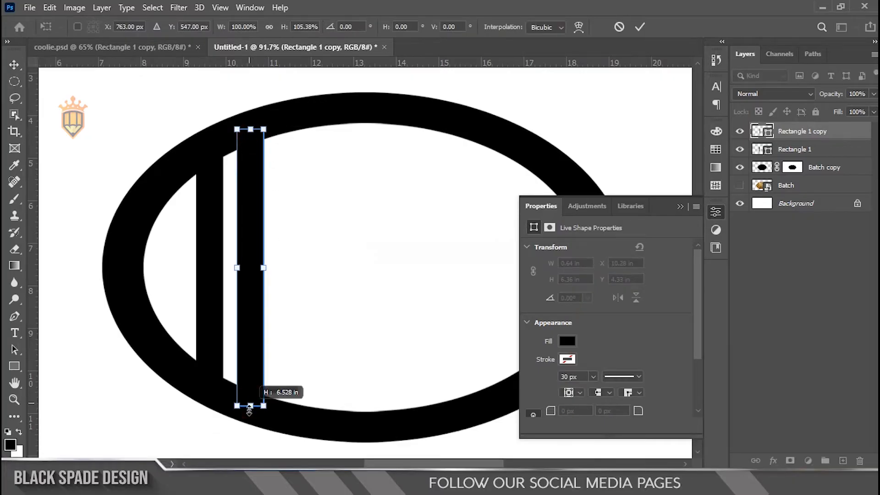
key("Return")
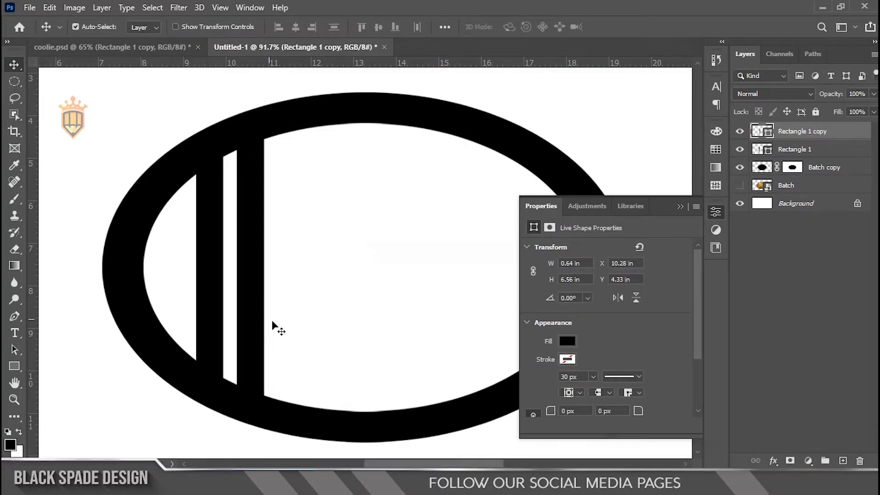
Duplicate the second bar as a third one farther right at an X position of about 11.57 in.
left_click_drag(252, 300, 294, 303)
key("Right")
key("Right")
key("Right")
key("Right")
key("Right")
key("Right")
key("Right")
key("Right")
key("Right")
key("Right")
key("Right")
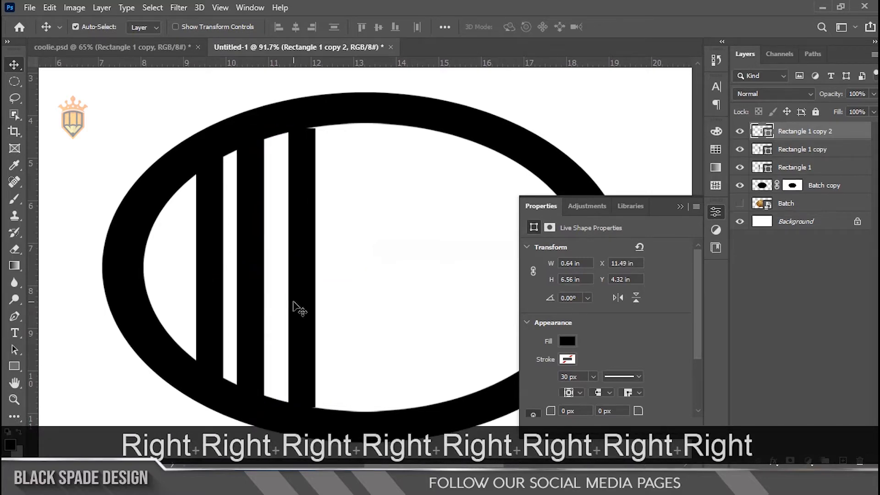
key("Right")
key("Right")
key("Right")
key("Right")
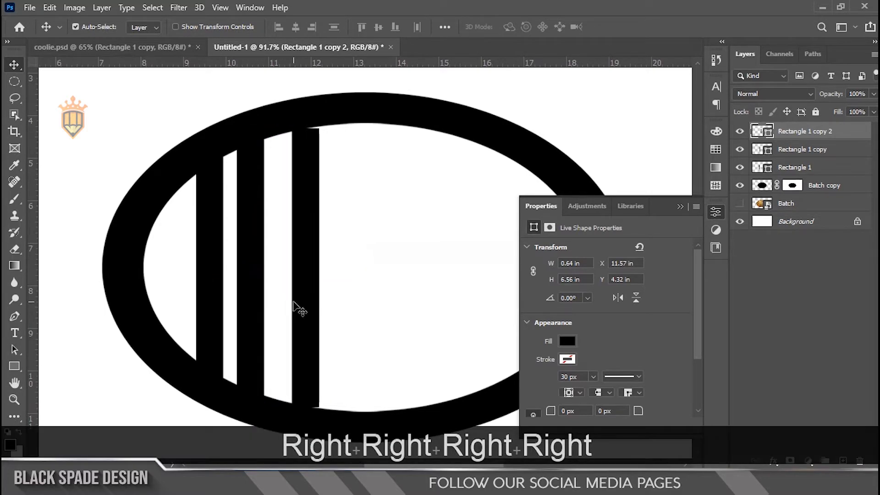
Free-transform the third bar to about 7.26 in high, extending both ends into the ring.
key("ctrl+t")
left_click_drag(305, 128, 305, 115)
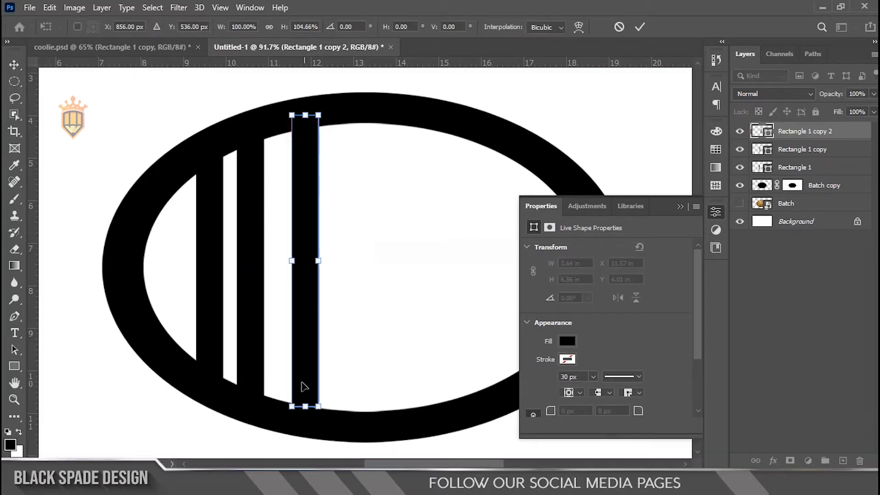
left_click_drag(303, 407, 304, 424)
key("Return")
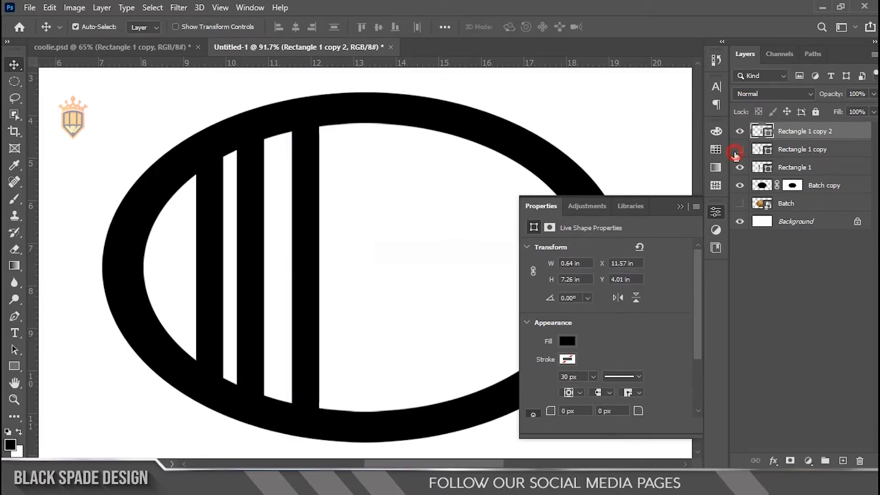
Duplicate the second and third bars together and move the pair right to an X position of about 12.47 in.
left_click(795, 154, "ctrl")
key("ctrl+j")
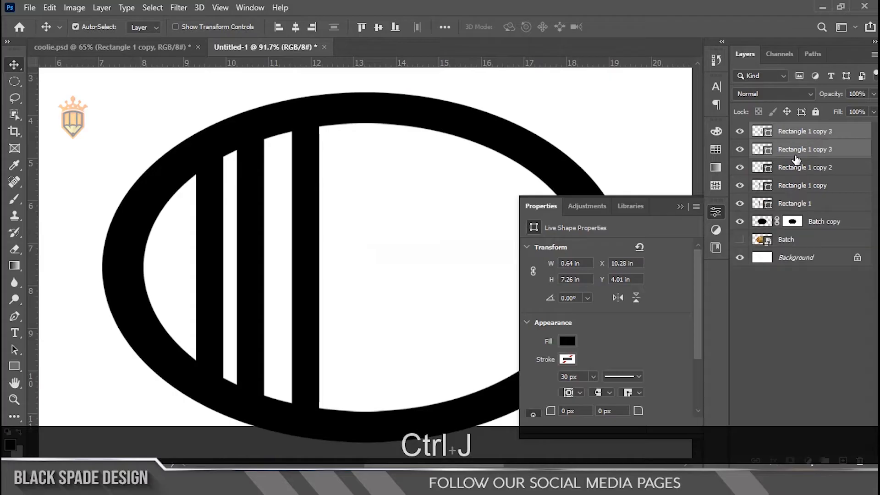
key("ctrl+t")
left_click_drag(255, 239, 354, 245)
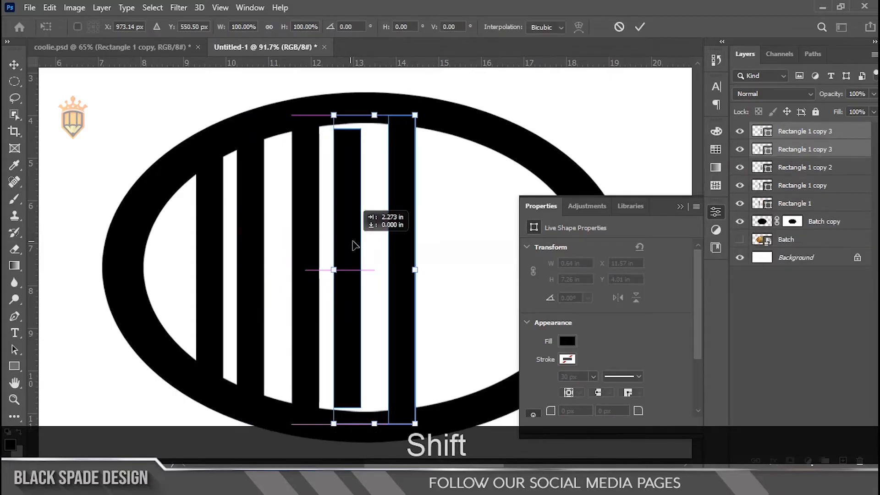
key("Left")
key("Left")
key("Left")
key("Left")
key("Left")
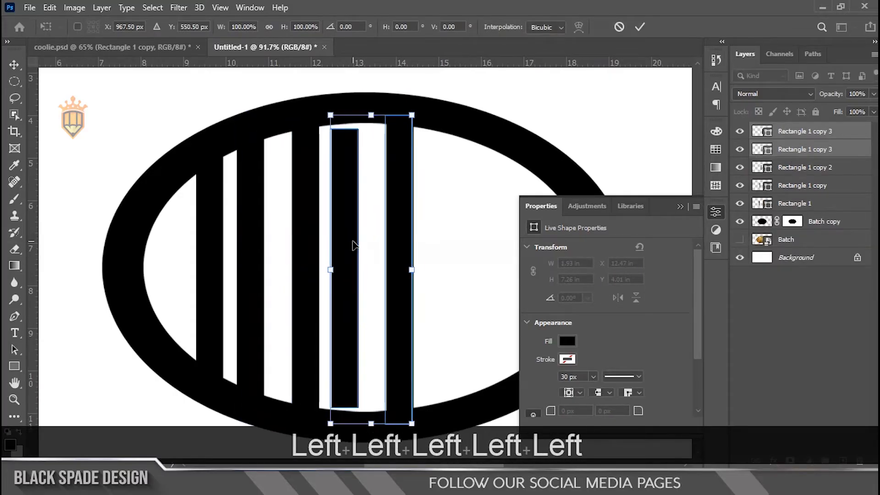
key("Right")
key("Right")
key("Right")
key("Right")
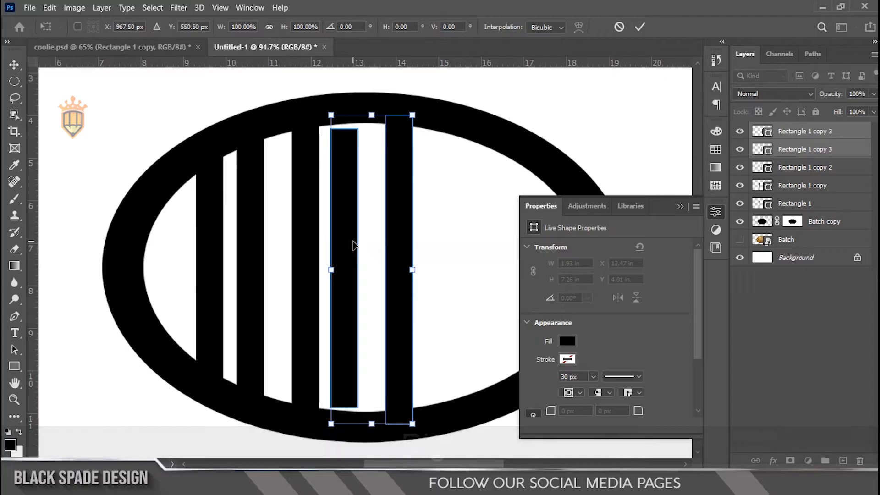
key("Return")
Stretch the shorter bar of the new pair vertically so it reaches into the ring.
right_click(351, 227)
left_click(366, 234)
key("ctrl+t")
left_click_drag(347, 130, 346, 118)
key("Return")
Duplicate a 7.26 in high bar to the right of the pair at an X position of about 14.79 in.
scroll(350, 284, "down", 1)
scroll(428, 281, "up", 2)
key("space")
left_click_drag(427, 277, 347, 278)
left_click(308, 280)
key("alt")
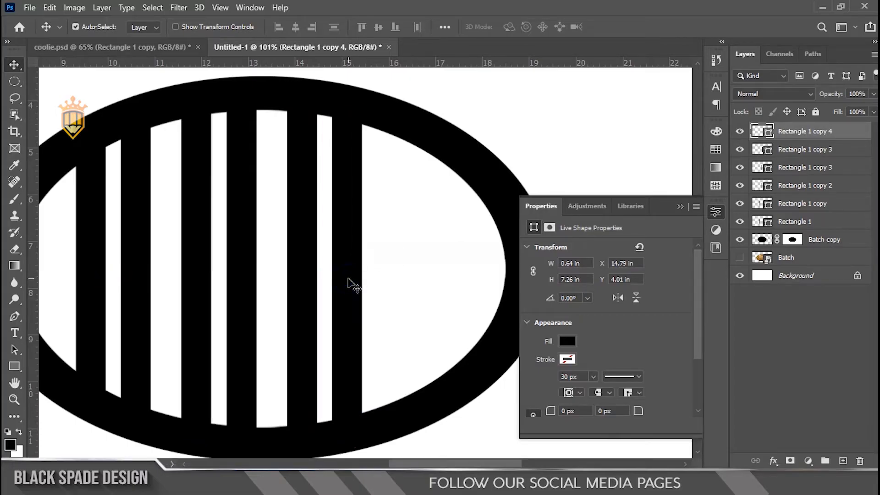
Duplicate the newest bar twice farther right, placing the outermost copy at an X position of about 16.81 in.
key("alt")
left_click_drag(346, 300, 440, 297)
key("alt")
key("Right")
key("Right")
key("Right")
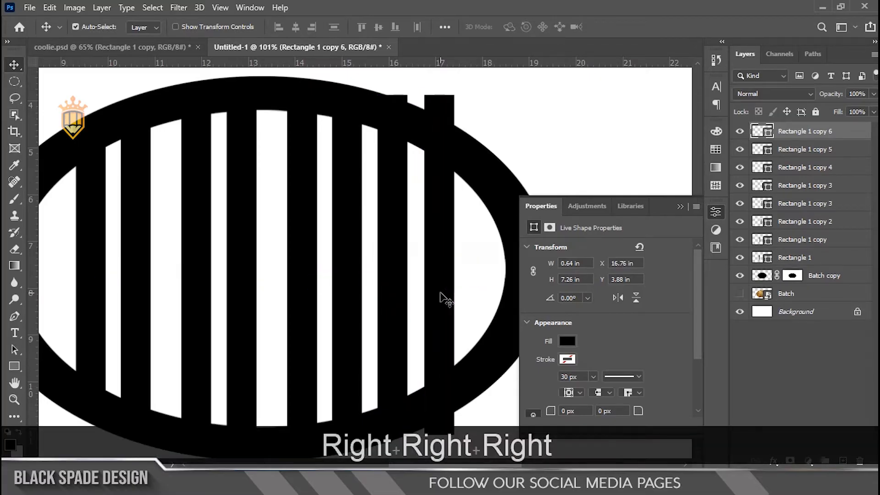
key("Right")
key("Right")
key("Right")
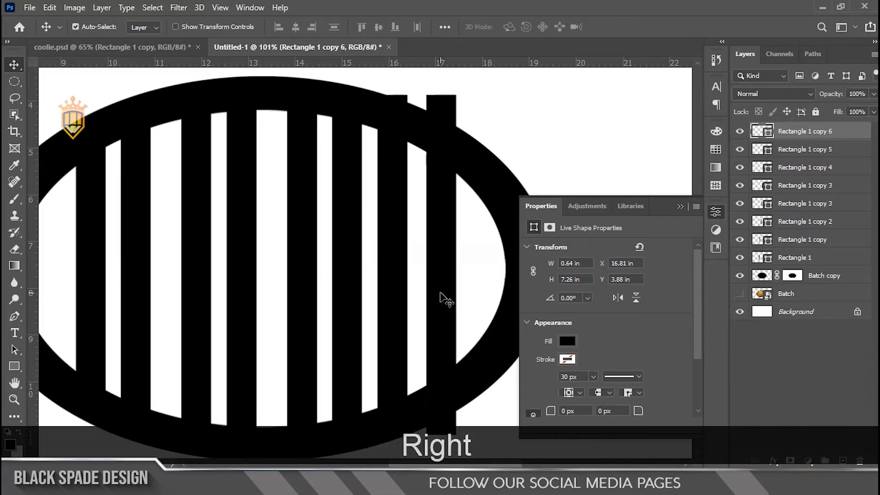
Nudge the second-to-last vertical bar slightly right to even out the gaps.
left_click(399, 277)
key("Right")
key("Right")
key("Right")
key("Right")
Shorten the rightmost bar at both ends to about 5.68 in high so it stays within the ring's outline.
right_click(436, 117)
left_click(454, 122)
key("ctrl+t")
left_click_drag(441, 95, 441, 136)
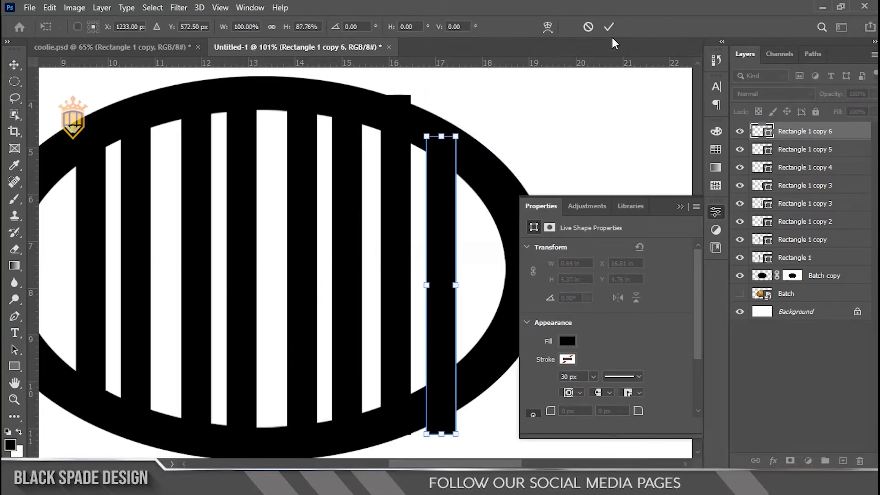
left_click(608, 26)
key("ctrl+t")
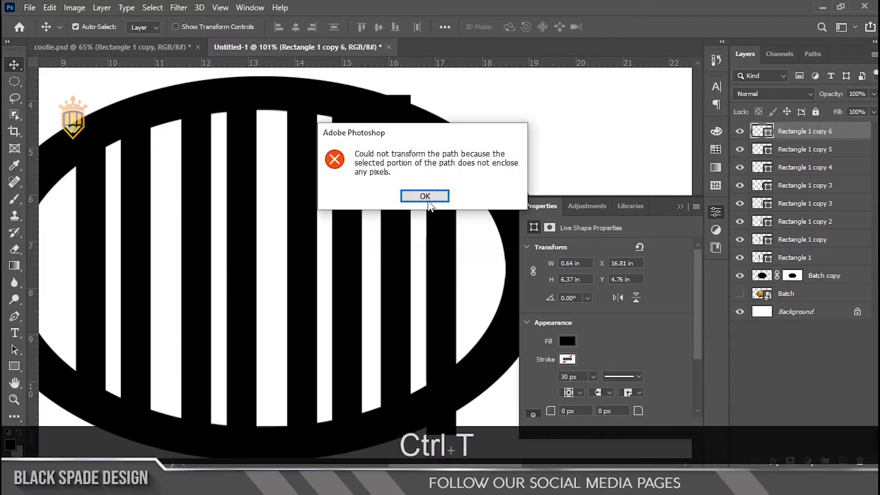
left_click(426, 197)
scroll(425, 224, "down", 4)
scroll(429, 350, "up", 5)
key("ctrl+t")
left_click_drag(434, 386, 441, 332)
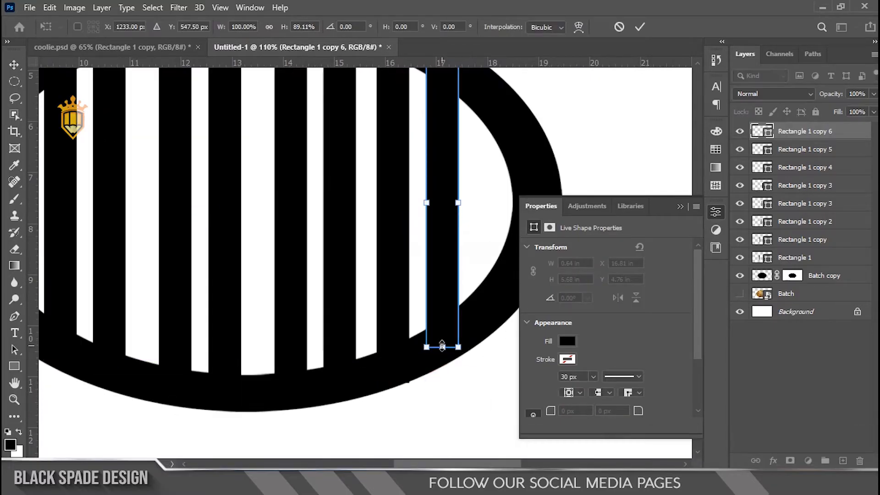
key("Return")
Select every bar from Rectangle 1 to Rectangle 1 copy 6 and stretch them together to about 9.33 in overall height.
scroll(413, 324, "down", 1)
right_click(189, 243)
left_click(215, 247)
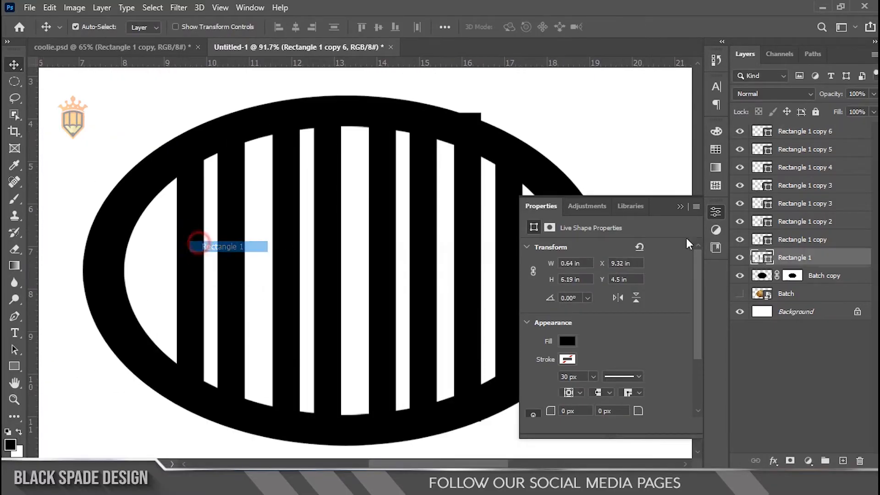
left_click(805, 131, "shift")
key("ctrl+t")
left_click_drag(348, 115, 350, 93)
scroll(351, 147, "down", 2)
key("Return")
scroll(314, 239, "up", 2)
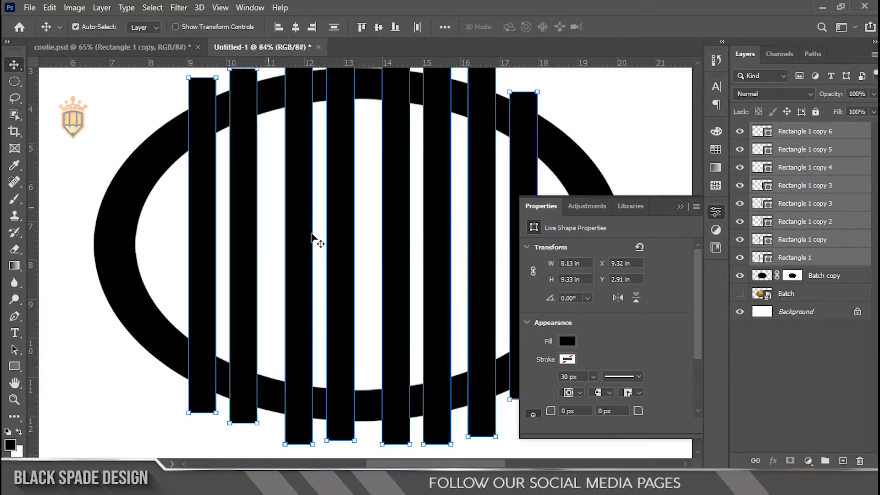
left_click(199, 241)
scroll(199, 241, "up", 1)
key("space")
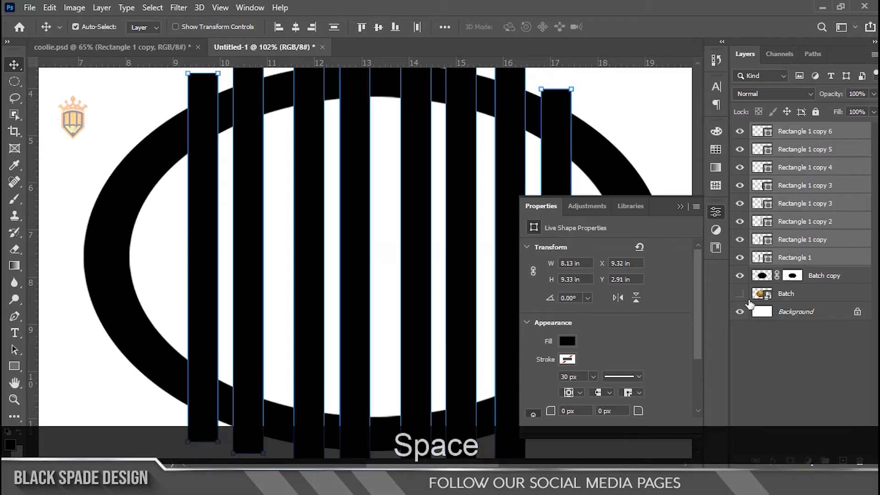
right_click(791, 237)
left_click(251, 252)
Select only the rightmost bar and nudge it right to an X position of about 16.85 in.
key("space")
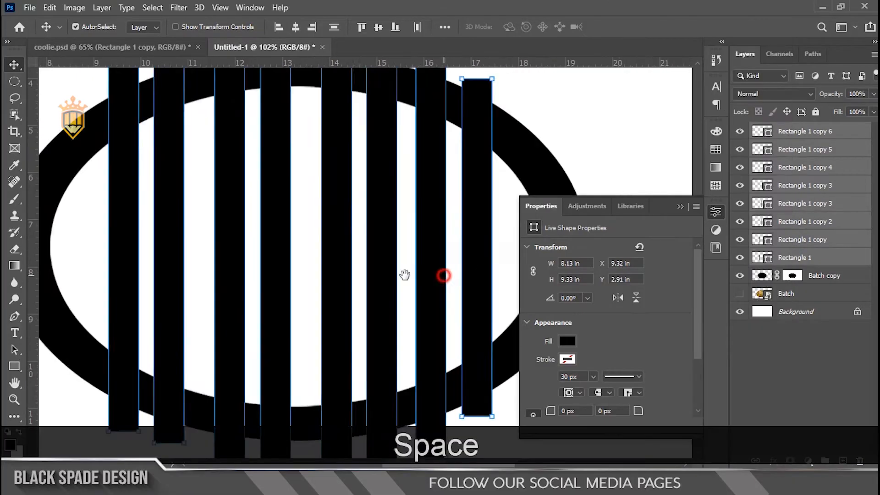
left_click_drag(444, 273, 261, 282)
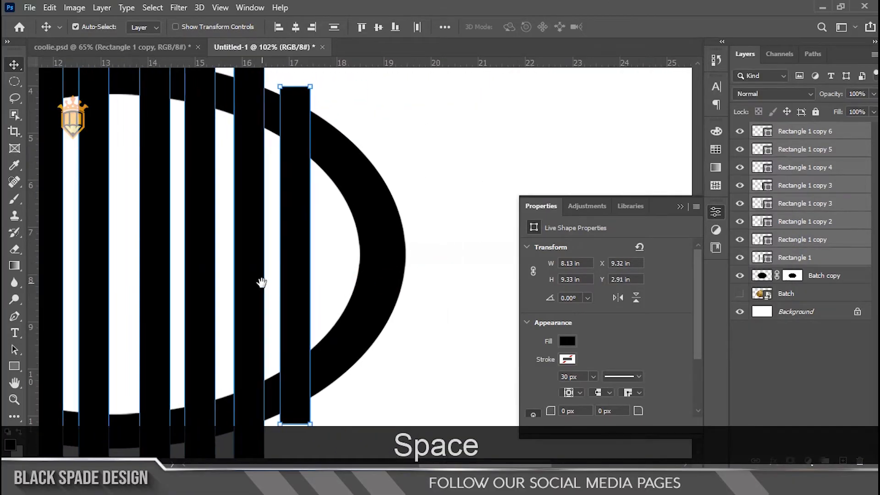
left_click(304, 275)
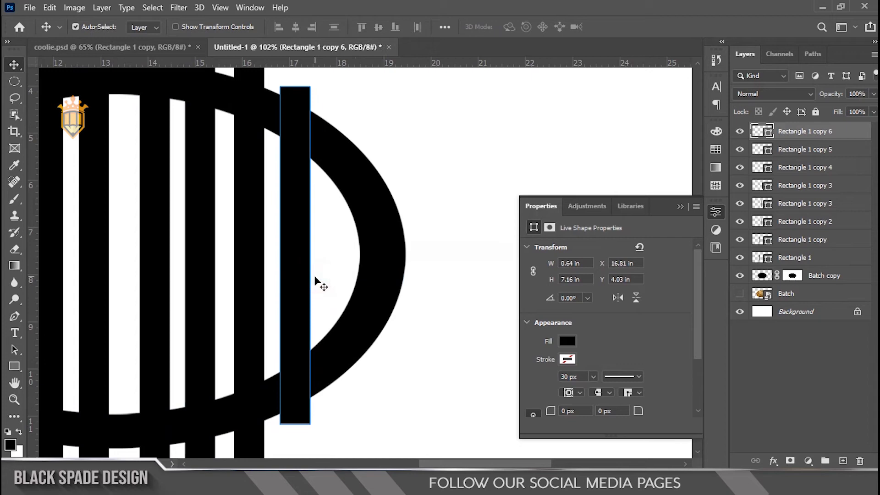
key("Right")
key("Right")
key("Right")
Duplicate the rightmost bar, rotate the copy 90°, and place it horizontally across the middle of the ring's right side.
left_click_drag(291, 266, 306, 256)
key("ctrl+t")
left_click_drag(355, 194, 267, 261)
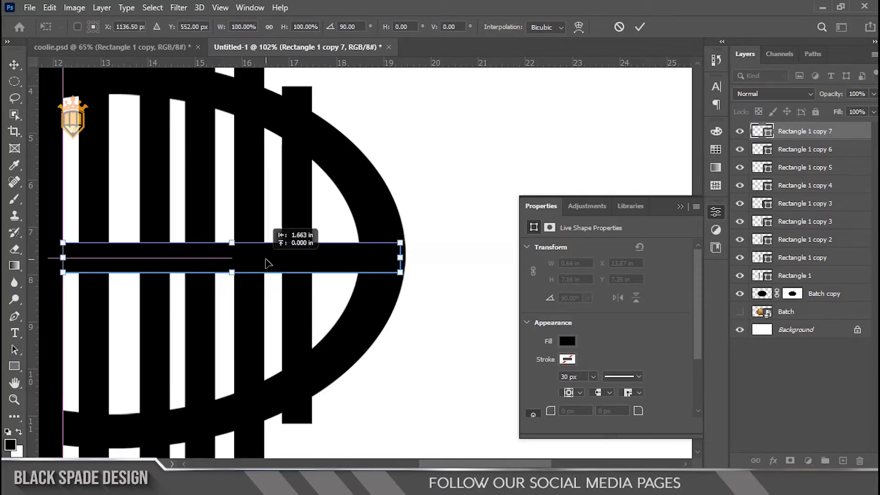
scroll(351, 260, "up", 2)
left_click_drag(350, 260, 371, 259)
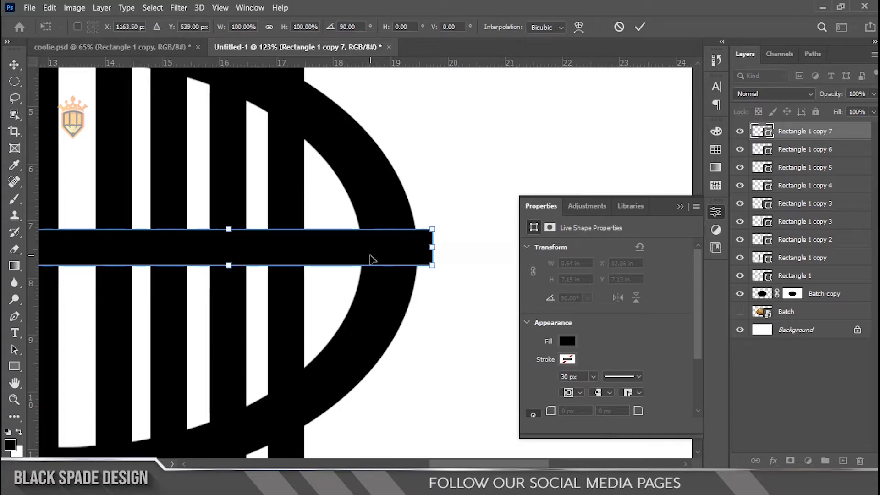
key("Return")
Select the two rightmost vertical bars and nudge them right together.
right_click(292, 214)
left_click(303, 219)
right_click(224, 207)
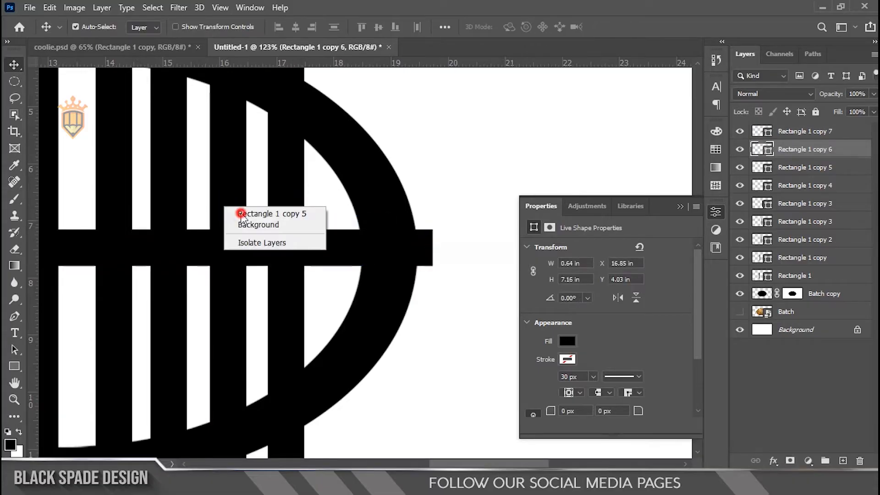
left_click(241, 214)
left_click(762, 156, "ctrl")
key("Right")
key("Right")
key("Right")
key("Right")
key("Right")
key("Right")
key("Right")
key("Right")
Move the outermost vertical bar alone farther right to an X position of about 17.24 in.
key("Right")
key("Right")
key("Right")
key("Right")
key("Right")
key("Right")
key("Right")
right_click(295, 193)
left_click(313, 200)
key("Right")
key("Right")
key("Right")
key("Right")
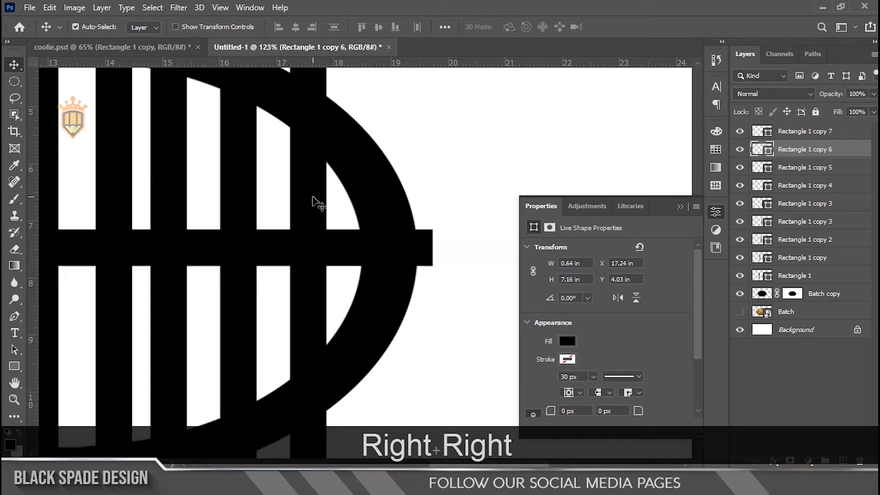
Shorten the horizontal bar to about 2.18 in long so it begins at the rightmost vertical bar.
left_click(266, 249)
scroll(266, 248, "down", 3)
key("ctrl+t")
left_click_drag(108, 243, 285, 247)
key("Return")
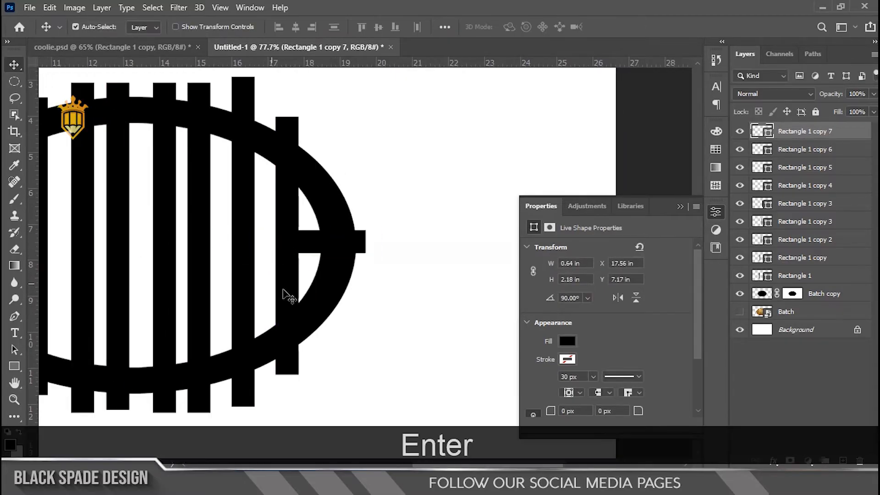
Rasterize all the shape layers from Rectangle 1 to Rectangle 1 copy 7.
scroll(312, 239, "up", 3)
left_click_drag(281, 222, 292, 229)
scroll(314, 231, "down", 4)
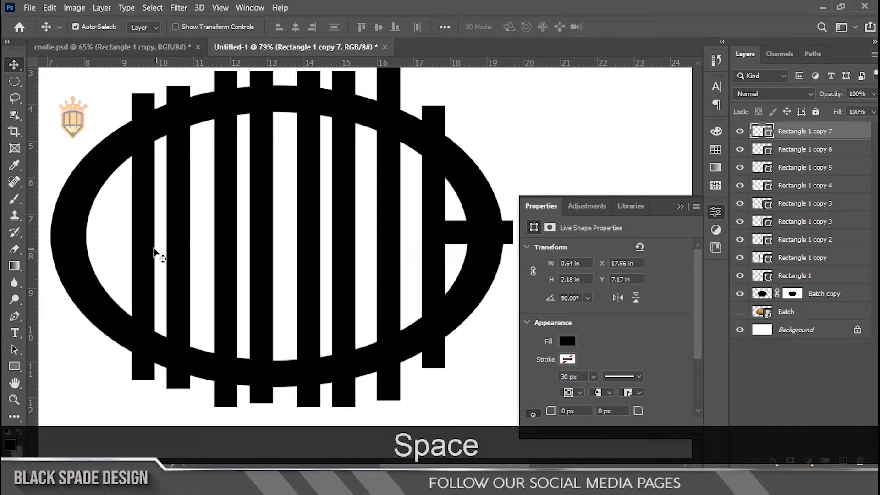
scroll(141, 243, "up", 1)
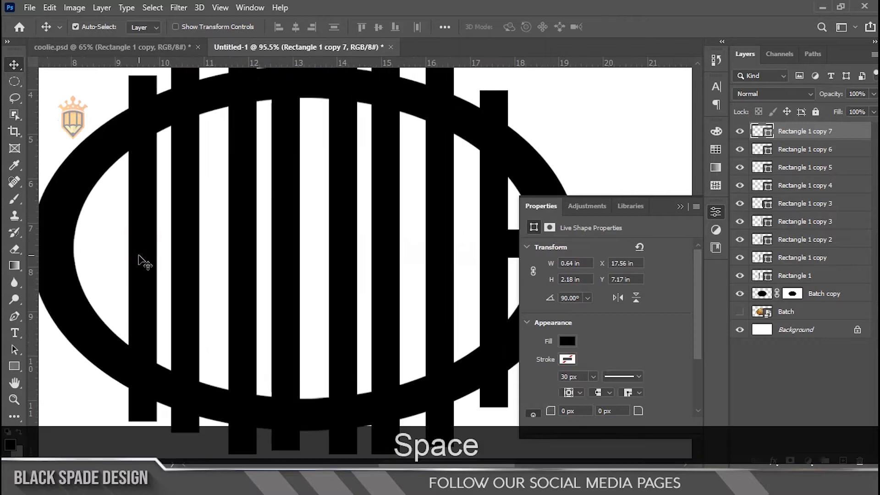
left_click(799, 275, "shift")
right_click(800, 275)
left_click(779, 192)
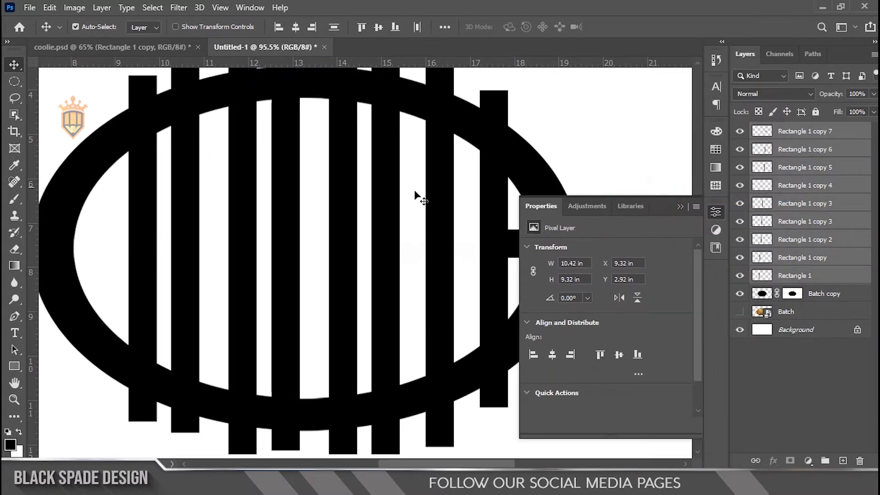
Add a horizontal guide through the middle of the short horizontal bar and check it against both sides of the ring.
scroll(130, 212, "up", 1)
left_click_drag(130, 212, 169, 212)
left_click(191, 246)
scroll(206, 251, "down", 5)
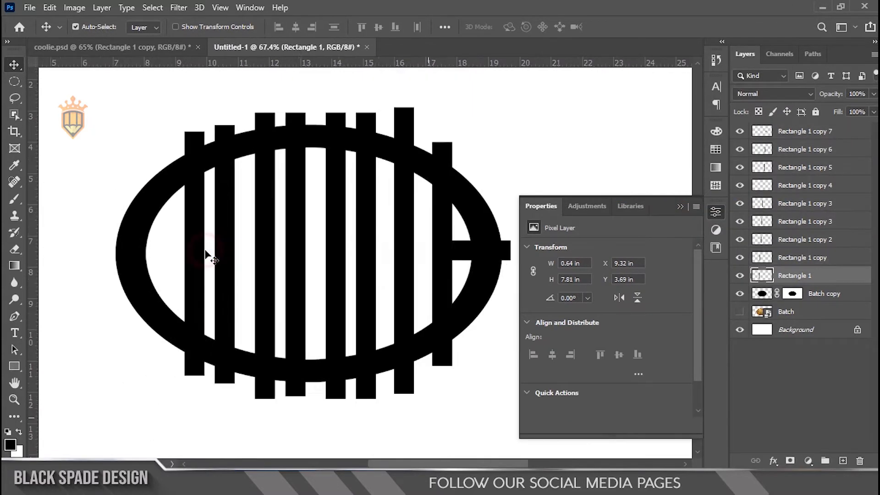
scroll(371, 222, "up", 1)
left_click_drag(369, 64, 369, 263)
scroll(477, 288, "up", 7)
left_click_drag(462, 252, 199, 302)
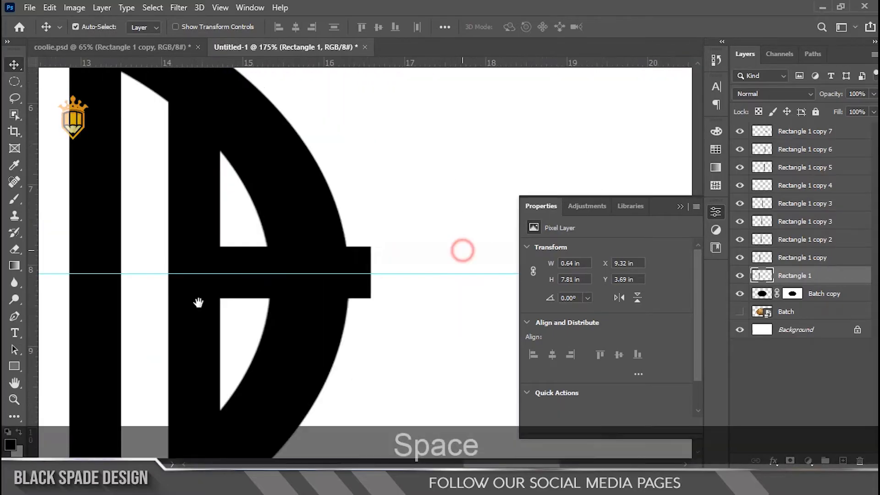
scroll(284, 270, "up", 4)
left_click_drag(272, 281, 641, 220)
scroll(270, 275, "down", 3)
left_click_drag(226, 262, 230, 312)
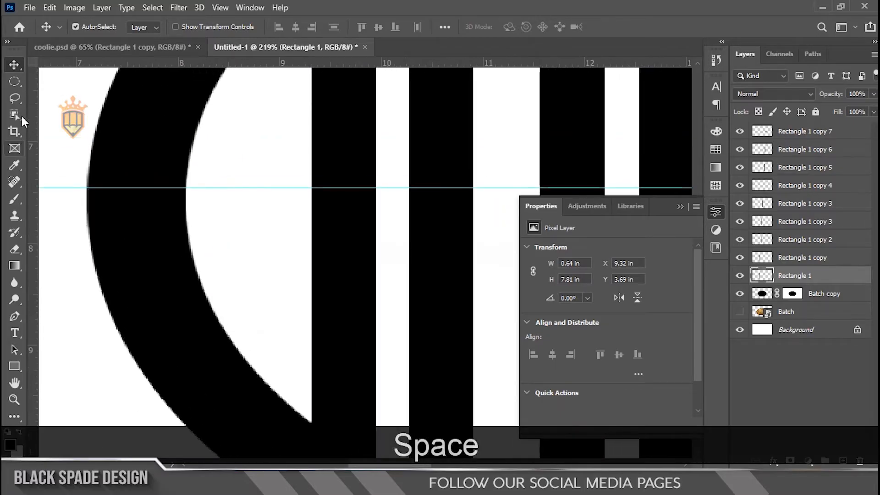
Cut a gap about 1.2 in tall out of the leftmost vertical bar across the horizontal guide, and clear the selection.
left_click_drag(346, 142, 279, 184)
left_click(15, 82)
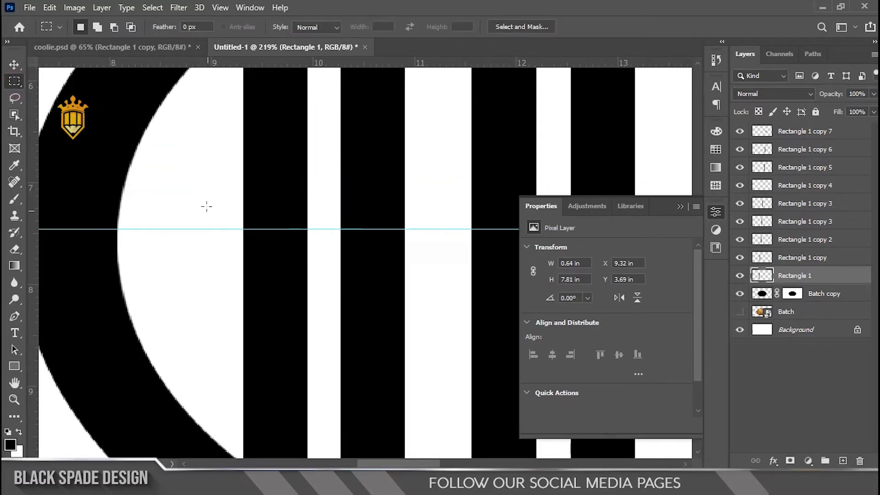
left_click_drag(214, 171, 164, 292)
key("Delete")
scroll(343, 291, "down", 4)
scroll(164, 292, "down", 1)
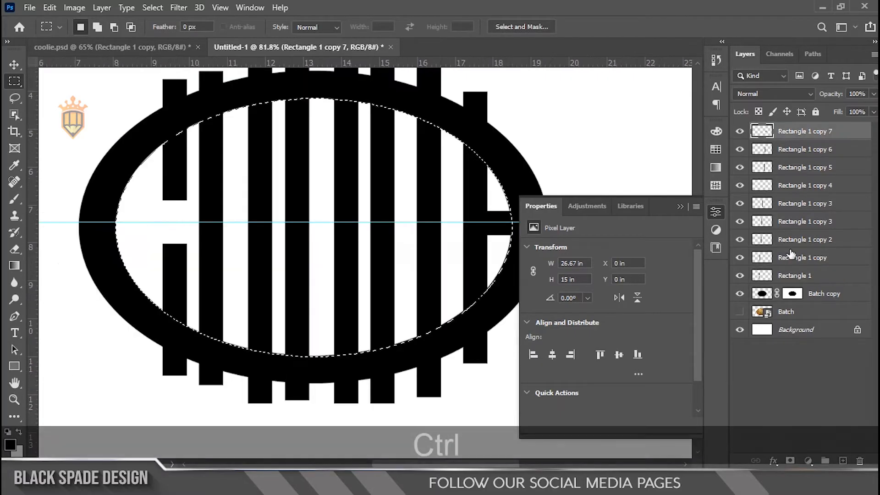
key("ctrl+d")
Merge all the rectangle layers into one and check the merged bars by hiding and showing that layer.
left_click(792, 276, "shift")
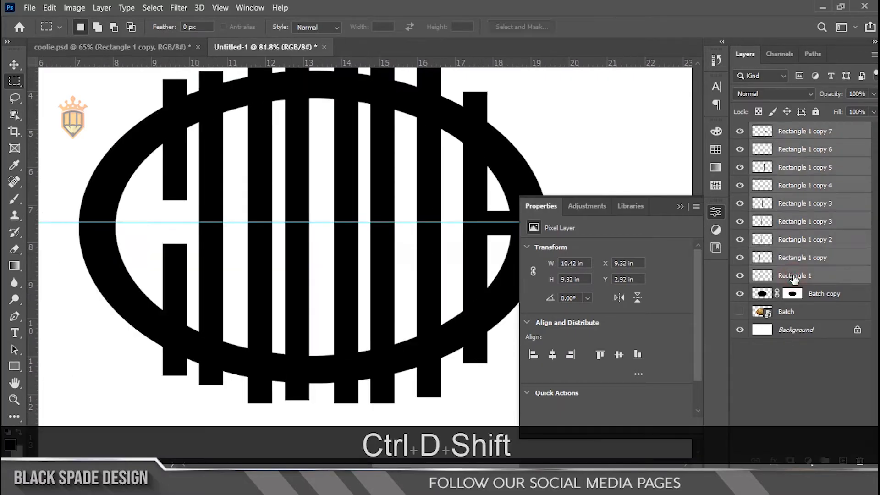
key("ctrl+e")
left_click(739, 131)
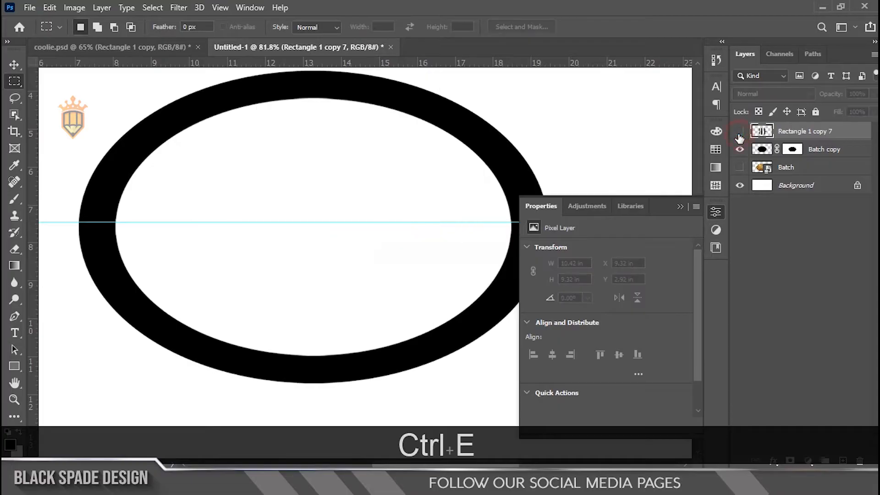
left_click(739, 132)
Mask the merged bars layer to the ring's outer oval so the bar ends outside it are hidden.
left_click_drag(303, 195, 222, 232)
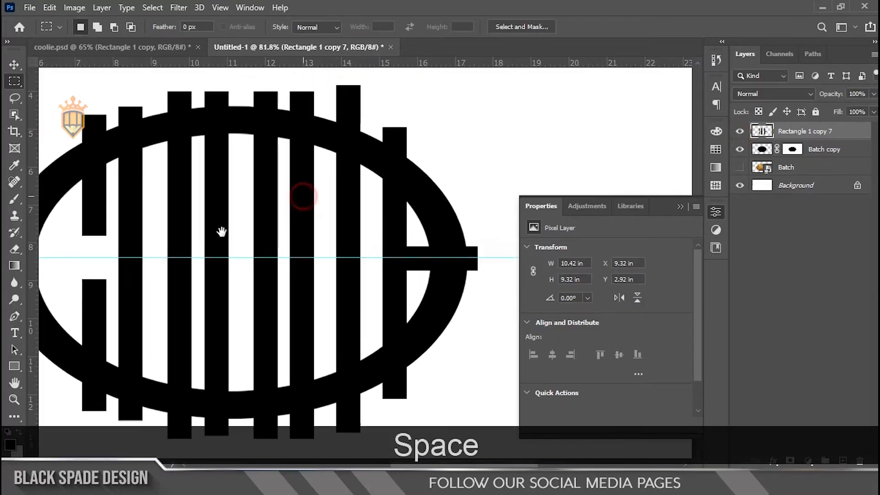
key("ctrl")
left_click(761, 151, "ctrl")
scroll(511, 191, "down", 1)
scroll(193, 306, "up", 1)
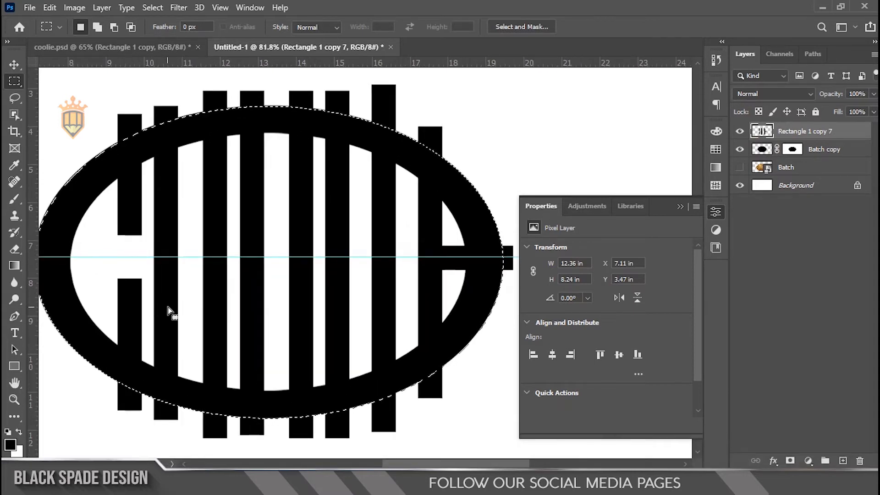
key("ctrl+shift+i")
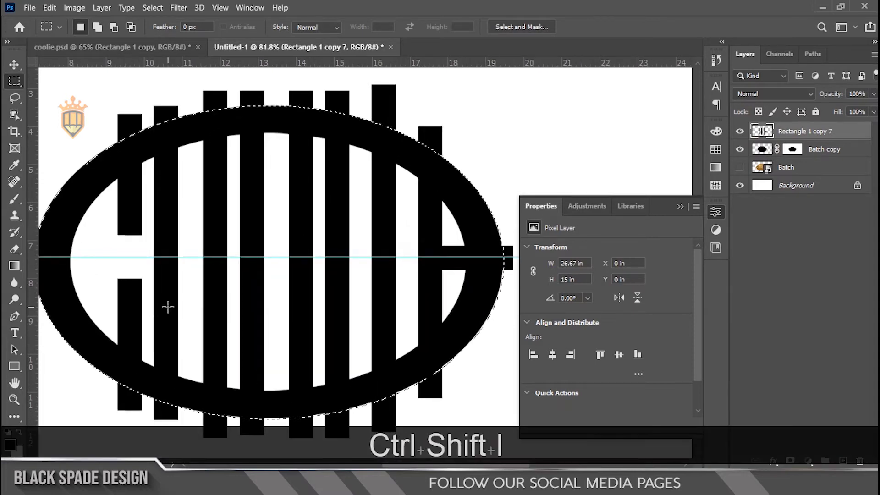
left_click(790, 460)
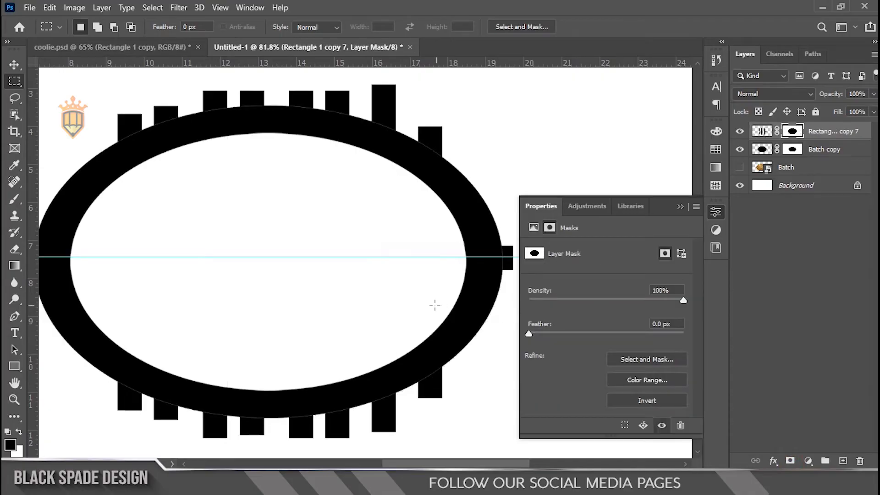
key("ctrl+i")
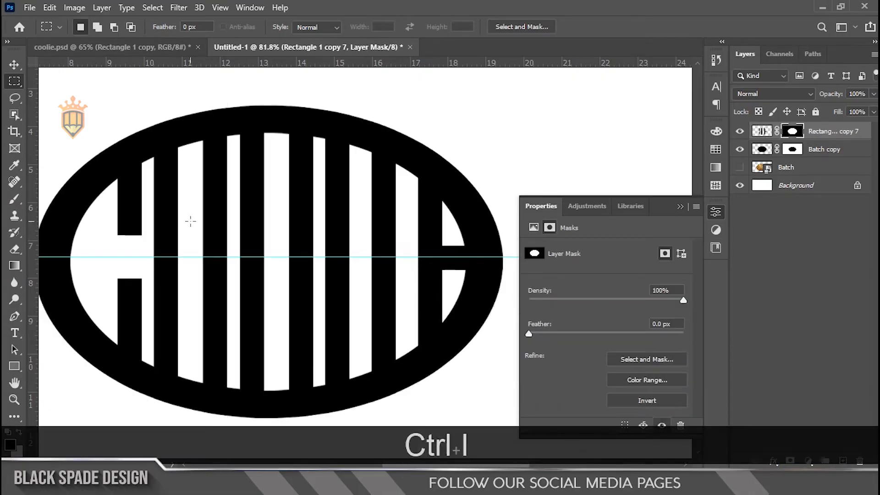
left_click(681, 206)
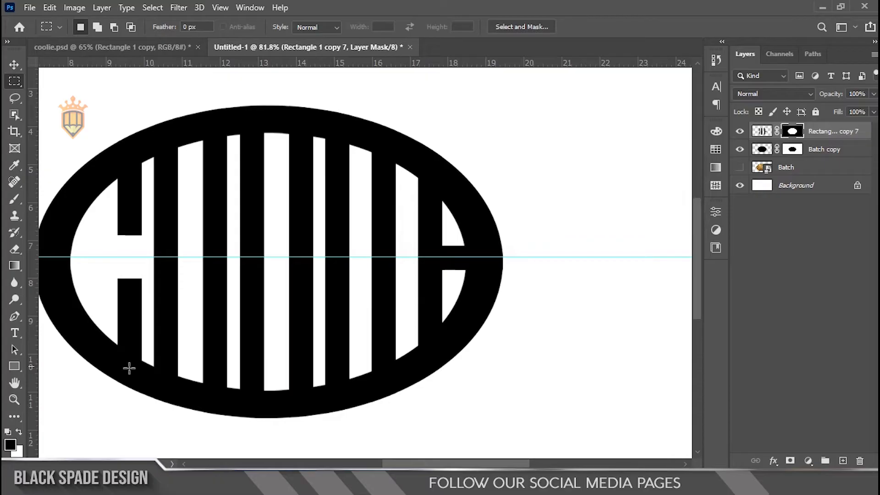
On the Batch copy mask, cut away the ring's lower edge between the first and second vertical bars.
scroll(129, 368, "up", 1)
key("space")
left_click_drag(129, 365, 165, 365)
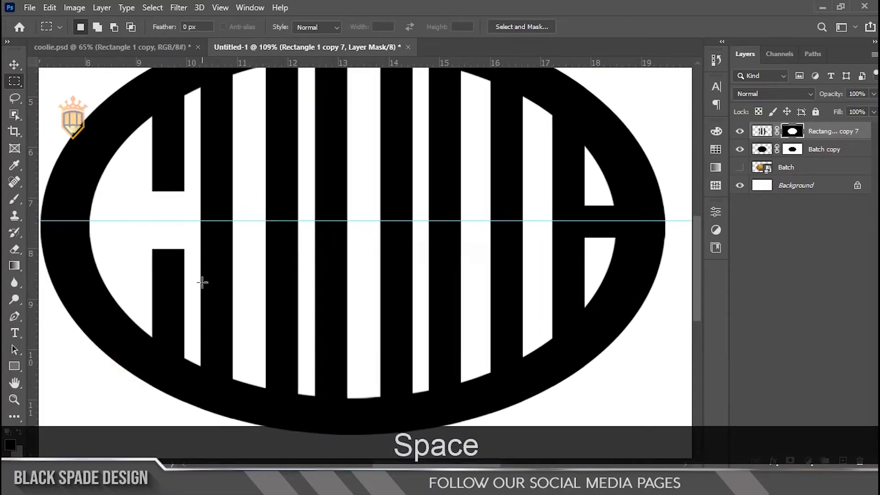
left_click(792, 151)
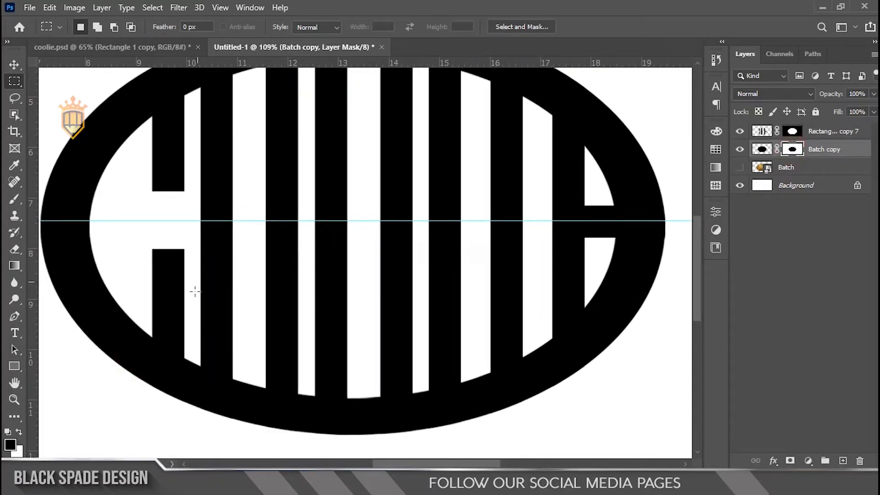
left_click_drag(170, 327, 208, 416)
key("Delete")
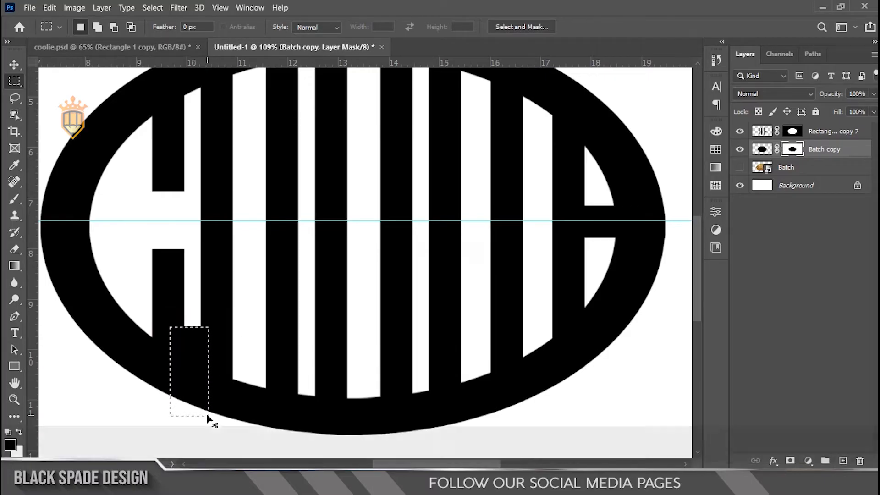
key("ctrl+z")
key("x")
key("Delete")
scroll(210, 181, "down", 2)
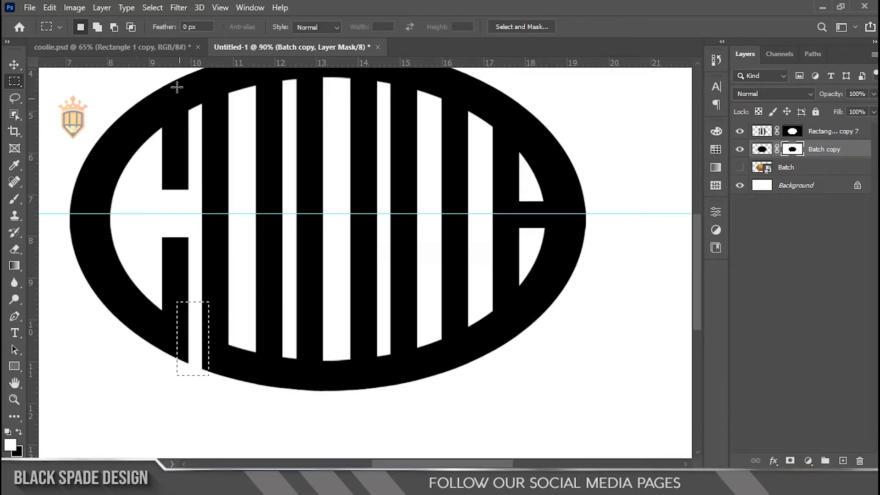
Cut away the ring's upper edge between the first and second vertical bars on the same mask.
key("space")
left_click_drag(181, 122, 179, 176)
left_click_drag(175, 123, 211, 190)
left_click_drag(177, 98, 210, 186)
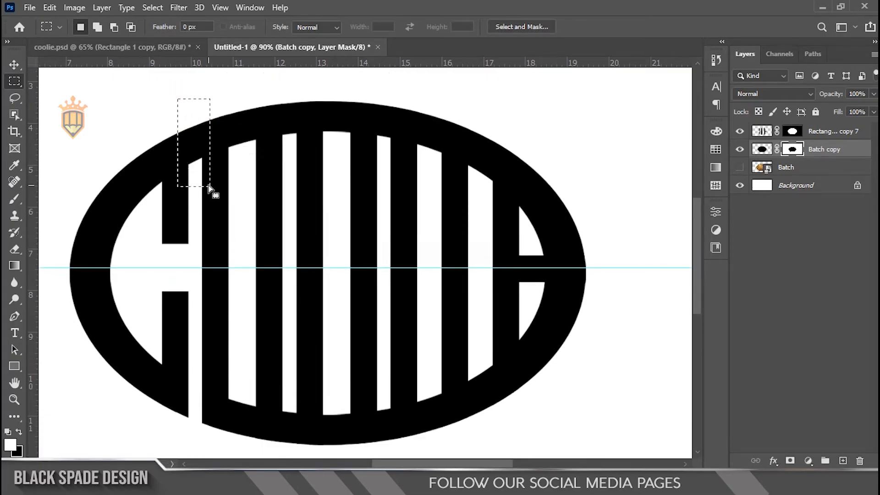
key("Delete")
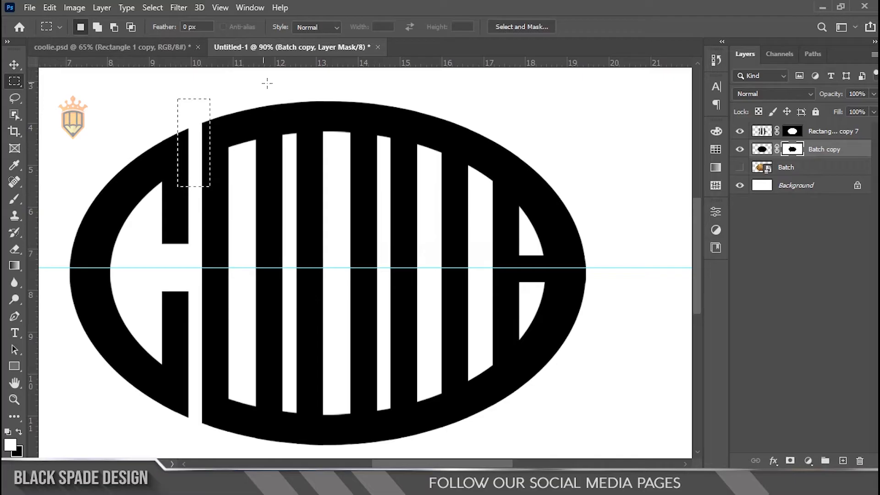
Cut through the ring's upper and lower edges between bars three and four and between bars five and six.
left_click_drag(267, 83, 311, 451)
key("Delete")
key("space")
left_click_drag(381, 244, 300, 231)
left_click_drag(287, 79, 326, 428)
key("Delete")
left_click(350, 328)
Cut away only the ring's upper edge between the sixth and seventh vertical bars on the Batch copy mask.
key("space")
left_click_drag(397, 359, 335, 301)
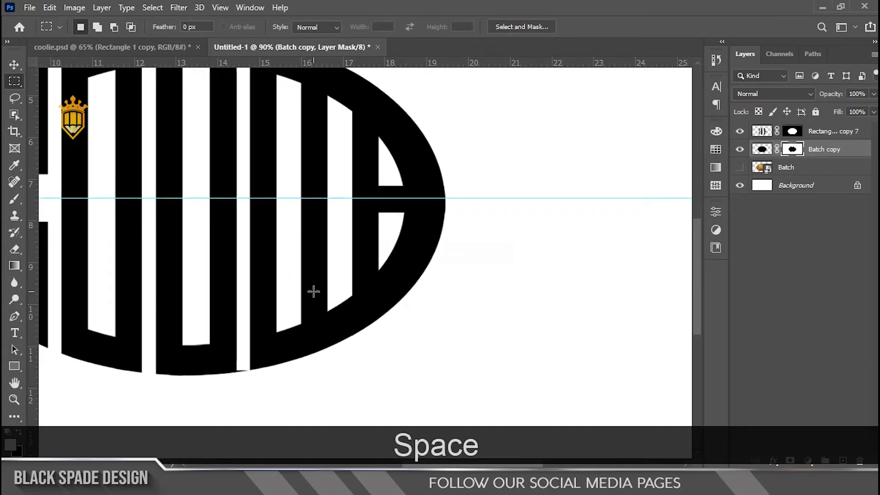
key("space")
left_click_drag(331, 176, 326, 186)
left_click_drag(312, 149, 309, 119)
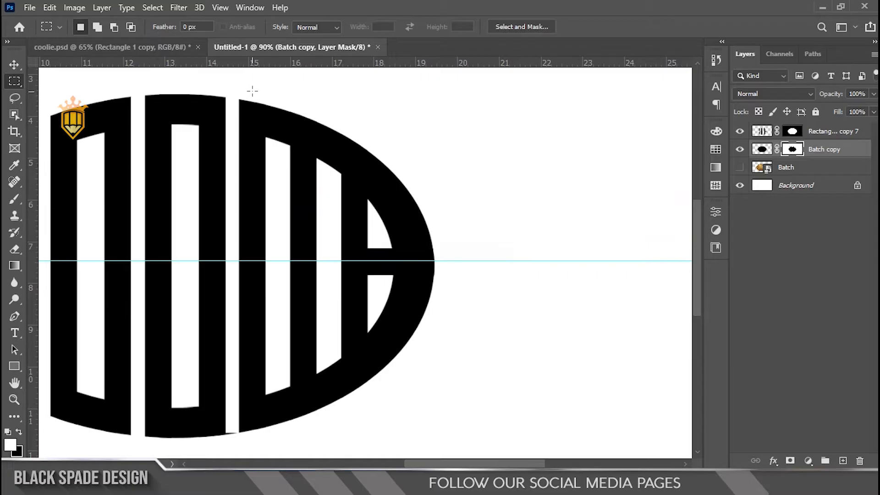
left_click_drag(252, 91, 293, 204)
key("Delete")
left_click(292, 206)
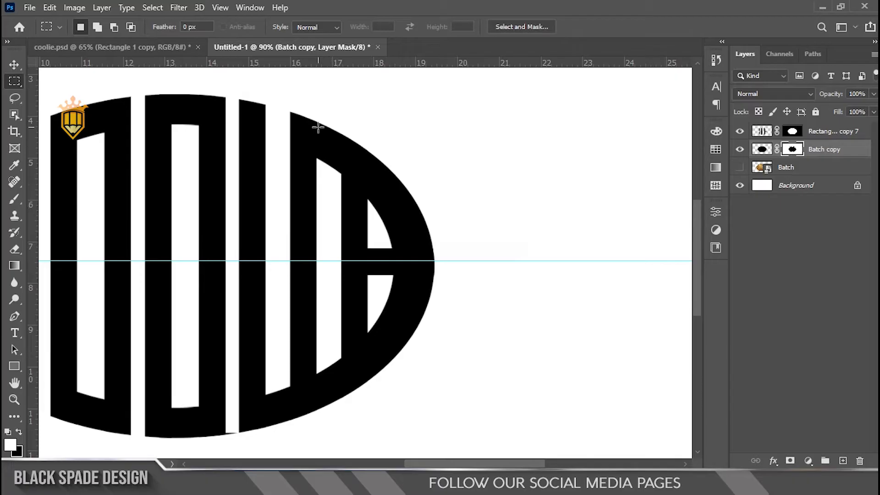
Cut away the ring's upper and lower edges between the seventh and eighth vertical bars.
left_click_drag(306, 108, 345, 192)
key("Delete")
left_click(324, 355)
scroll(325, 368, "down", 2)
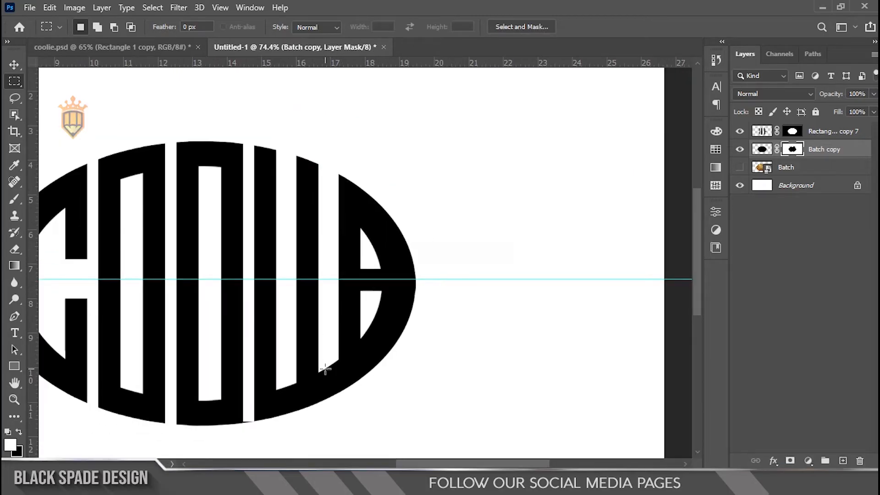
scroll(326, 376, "up", 1)
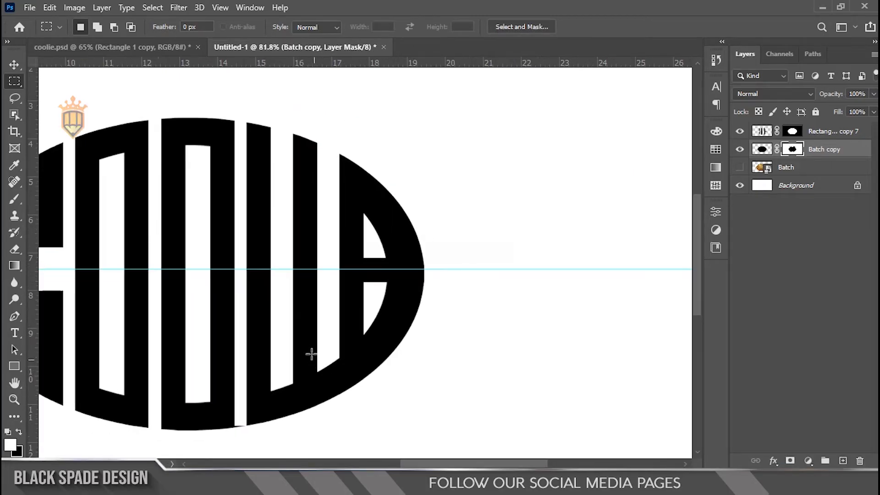
mouse_move(309, 350)
left_mouse_down()
mouse_move(344, 387)
mouse_move(347, 419)
left_mouse_up()
key("Delete")
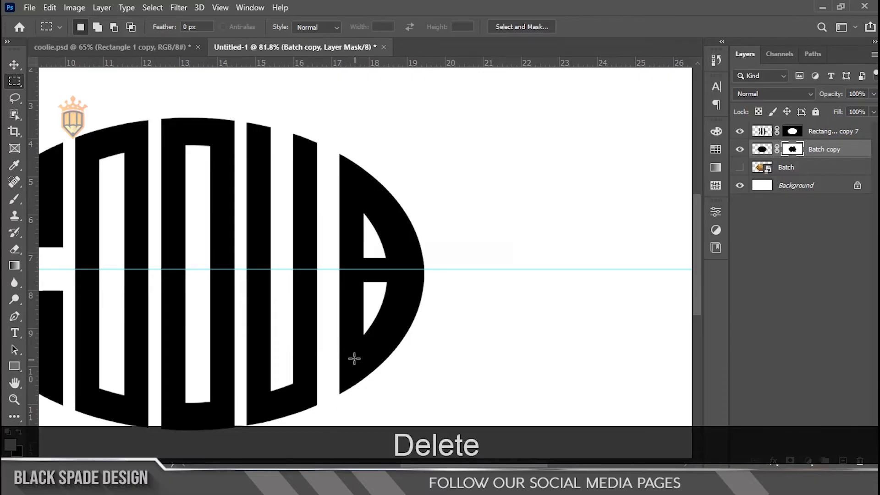
Examine the cut ring against the bars, hiding and showing the Batch copy layer to compare them.
scroll(354, 359, "down", 3)
scroll(327, 272, "up", 4)
key("space")
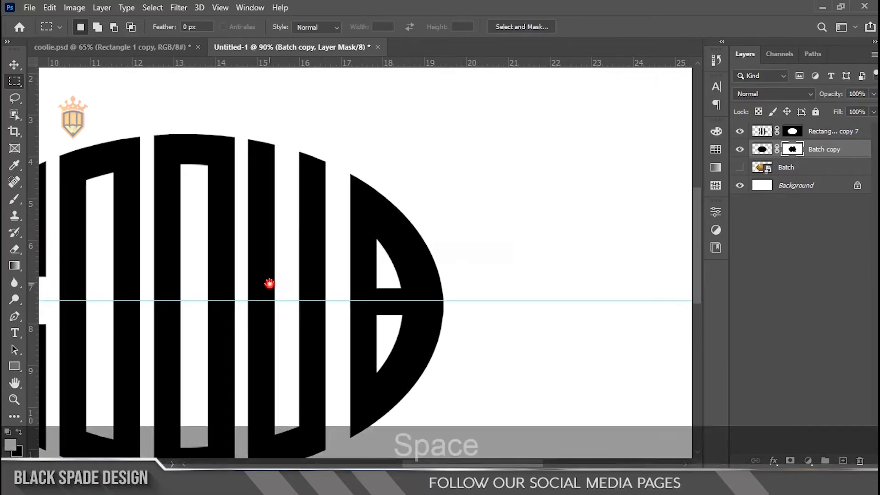
left_click_drag(269, 283, 354, 258)
scroll(508, 296, "up", 1)
key("space")
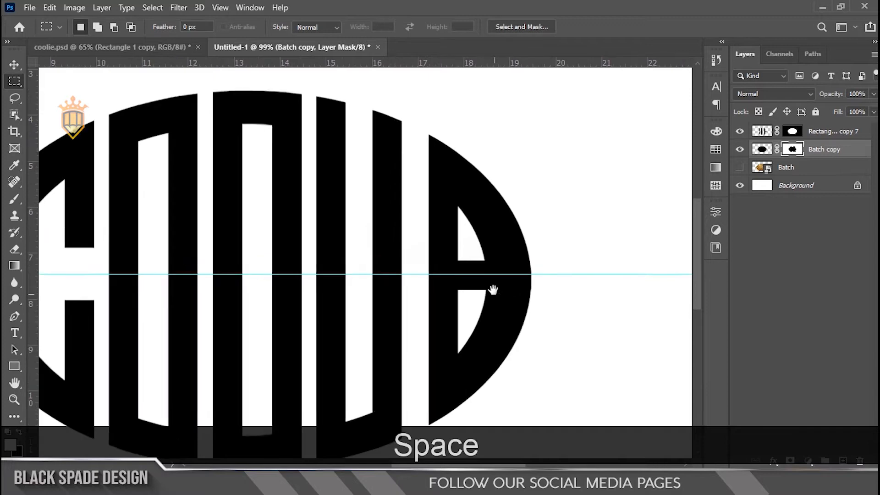
left_click_drag(493, 292, 382, 296)
left_click(743, 150)
left_click(742, 150)
left_click(743, 150)
left_click(740, 149)
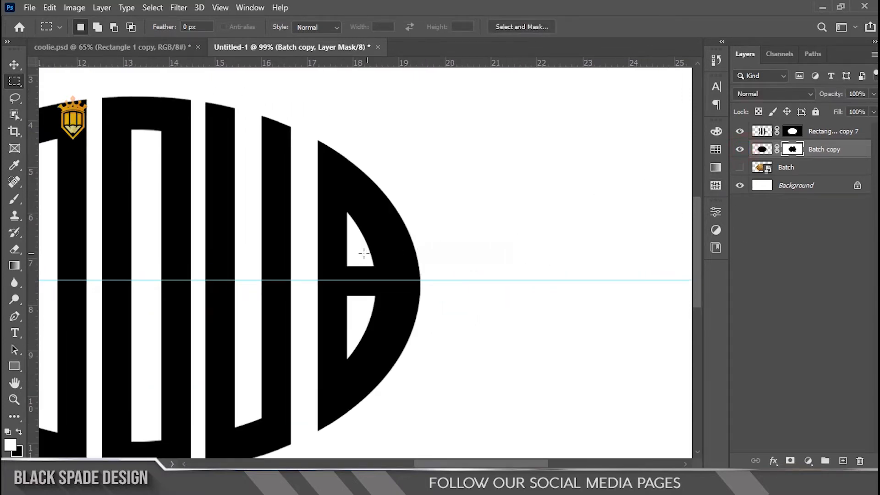
scroll(360, 251, "down", 2)
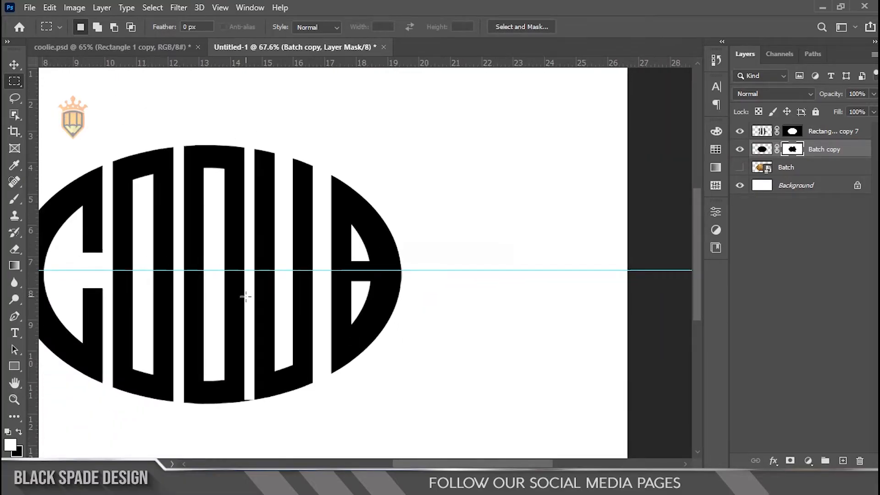
scroll(246, 296, "up", 3)
key("space")
left_click(742, 151)
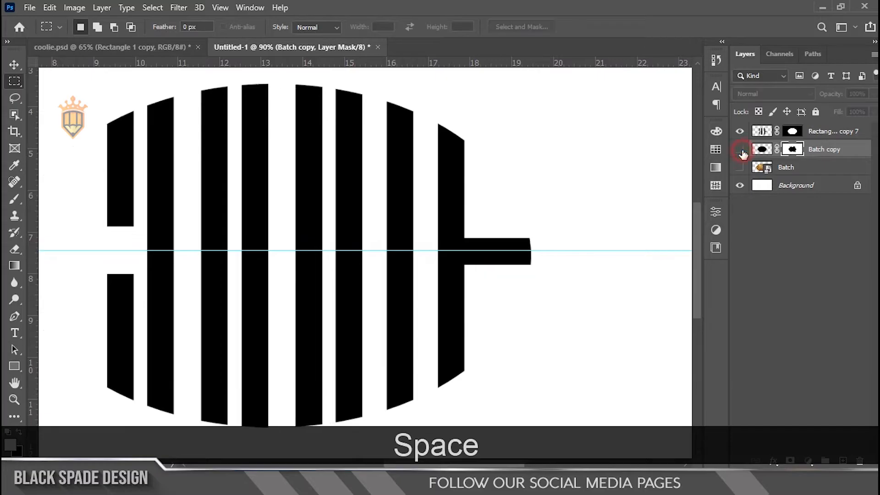
left_click(740, 150)
Cut the ring's far end above and below the short horizontal bar, matching the height of the first bar's gap, and deselect.
left_click_drag(103, 225, 543, 270)
scroll(110, 241, "up", 3)
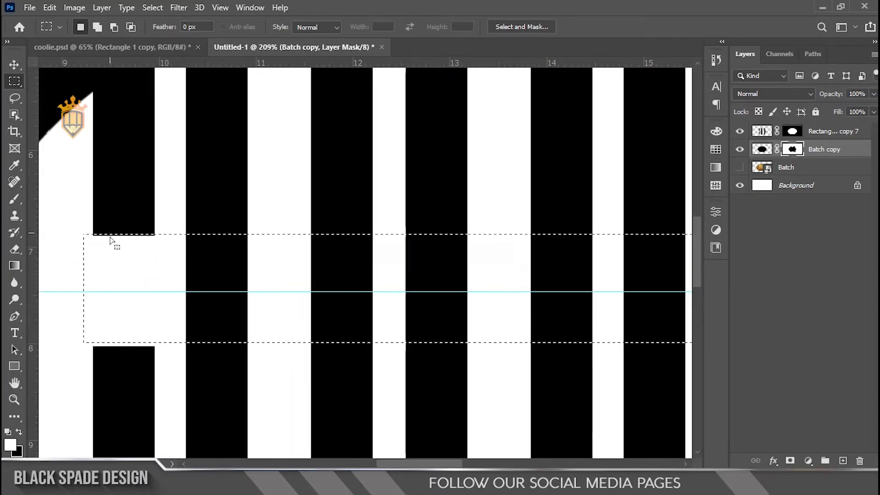
scroll(110, 241, "up", 5)
mouse_move(131, 235)
left_mouse_down()
mouse_move(131, 247)
mouse_move(137, 246)
left_mouse_up()
scroll(137, 246, "down", 10)
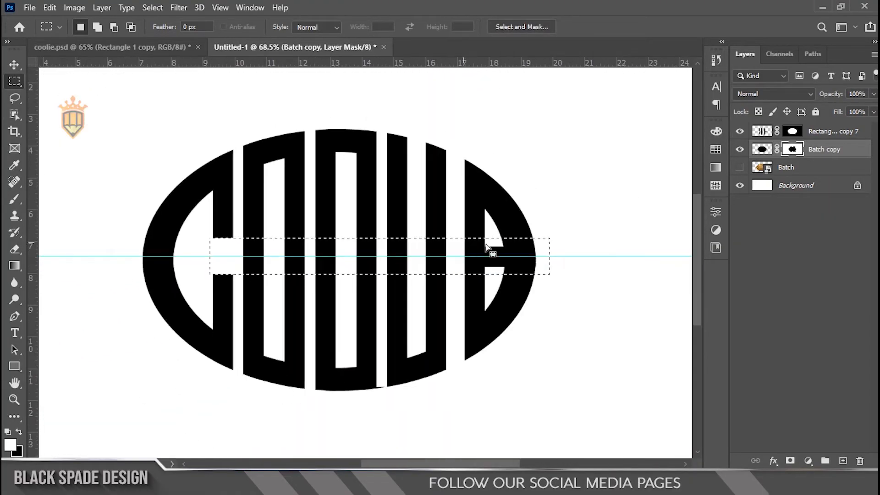
scroll(544, 245, "up", 1)
key("Delete")
key("ctrl")
key("ctrl+d")
scroll(515, 254, "up", 2)
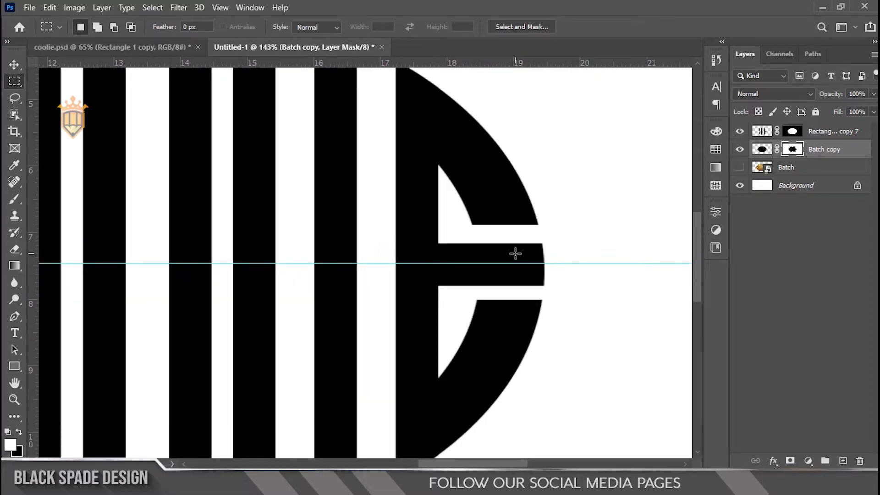
Outline a slanted four-sided area across the seventh bar near its lower end with the Pen tool and convert it to a selection.
scroll(515, 254, "down", 3)
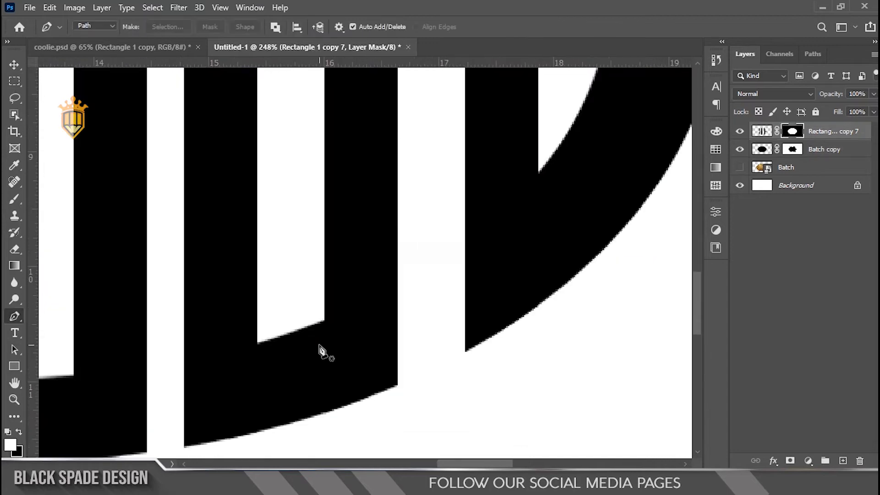
scroll(317, 350, "up", 2)
left_click(277, 328)
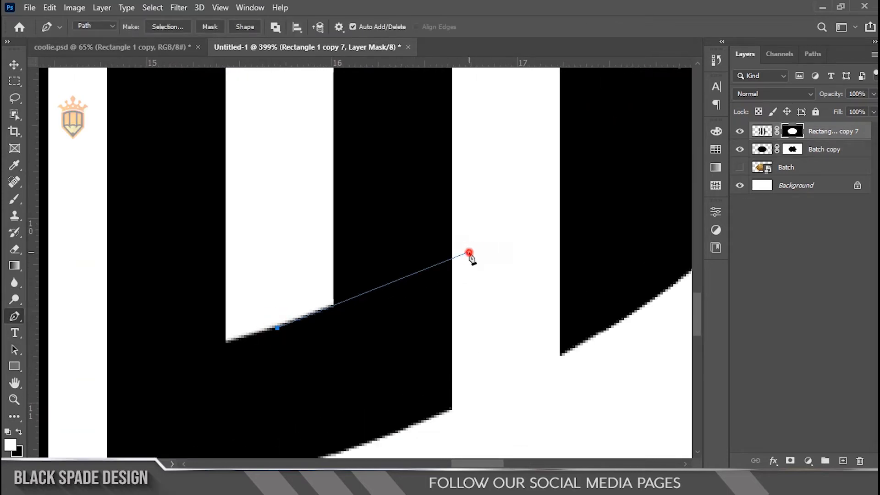
scroll(476, 248, "down", 4)
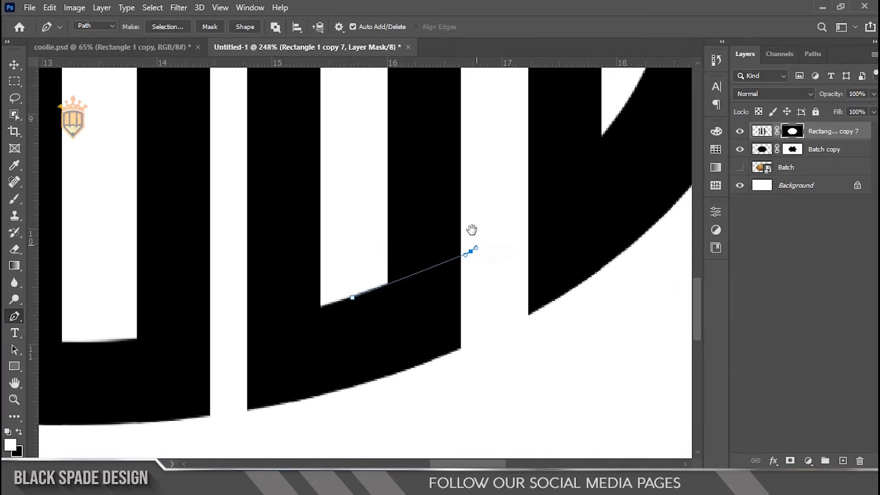
left_click_drag(471, 233, 472, 291)
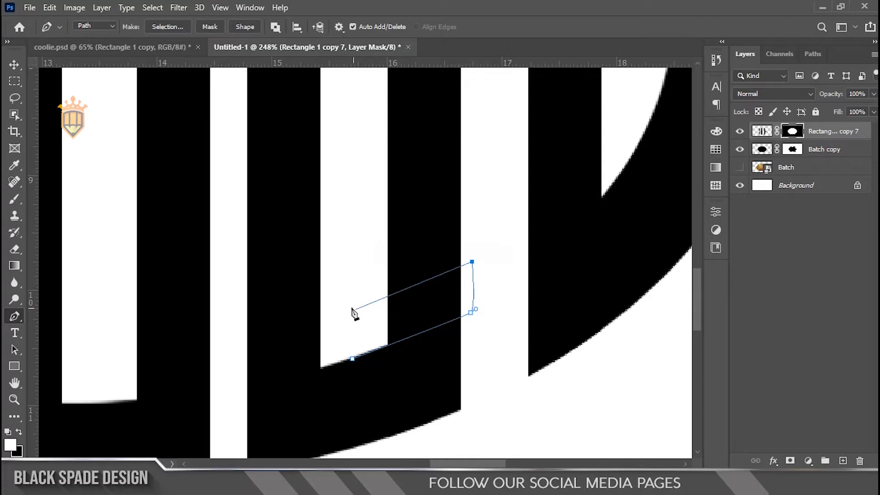
right_click(369, 316)
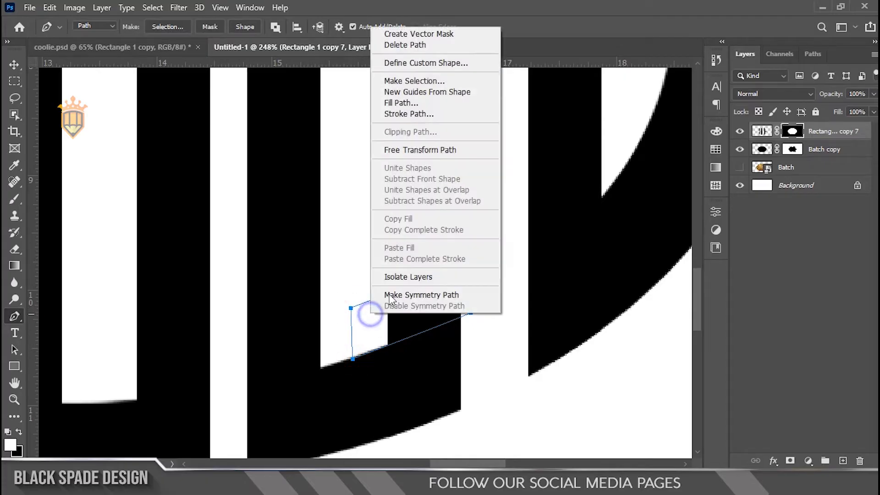
left_click(431, 80)
left_click(497, 116)
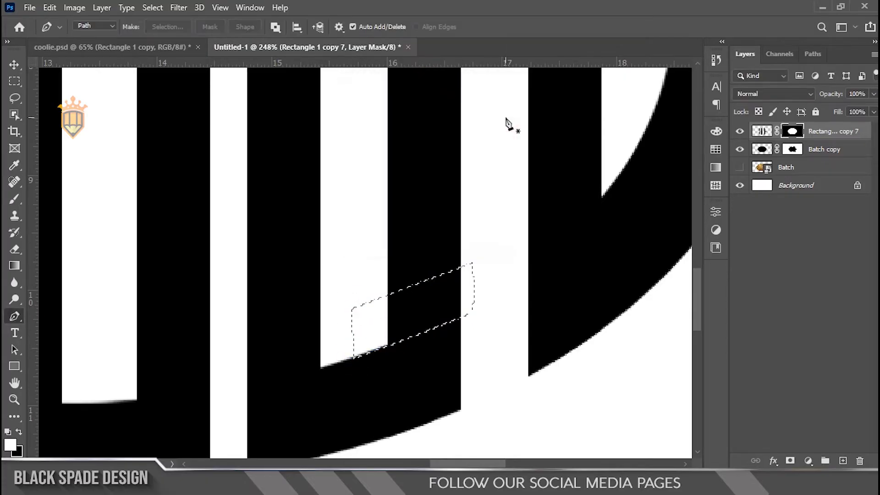
key("Delete")
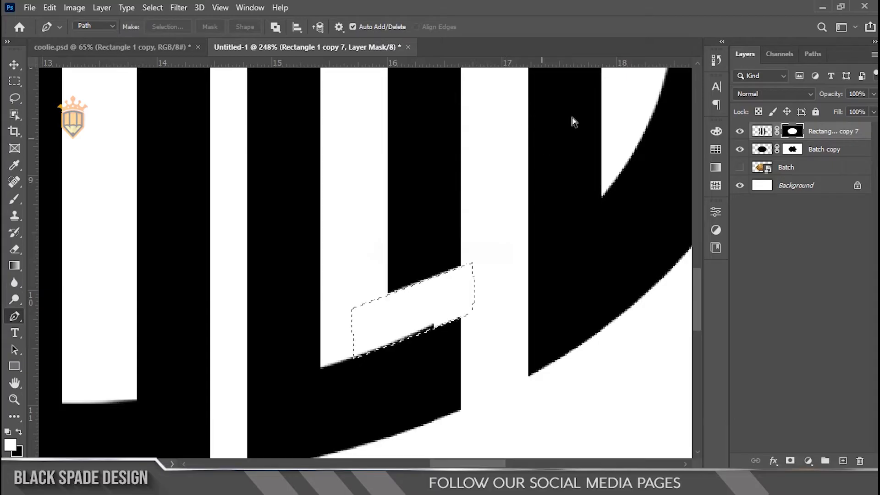
scroll(410, 320, "up", 6)
left_click(15, 81)
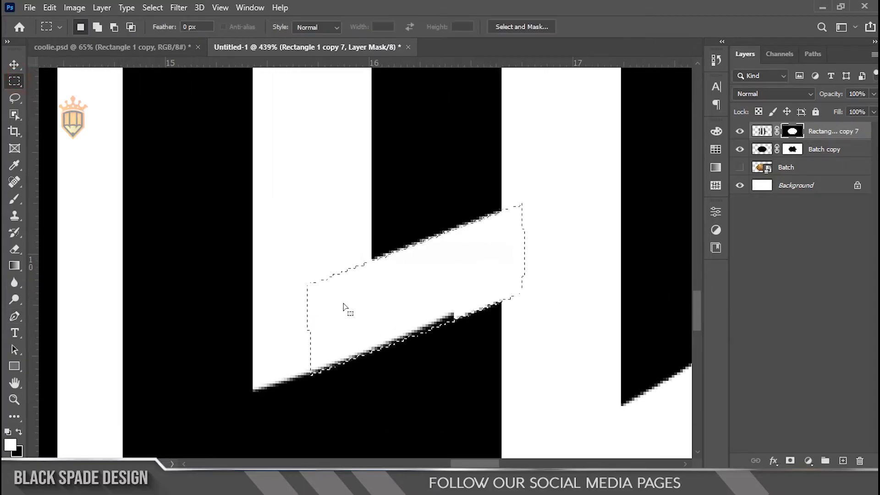
scroll(418, 299, "up", 3)
left_click_drag(451, 299, 452, 287)
key("ctrl+z")
key("ctrl+z")
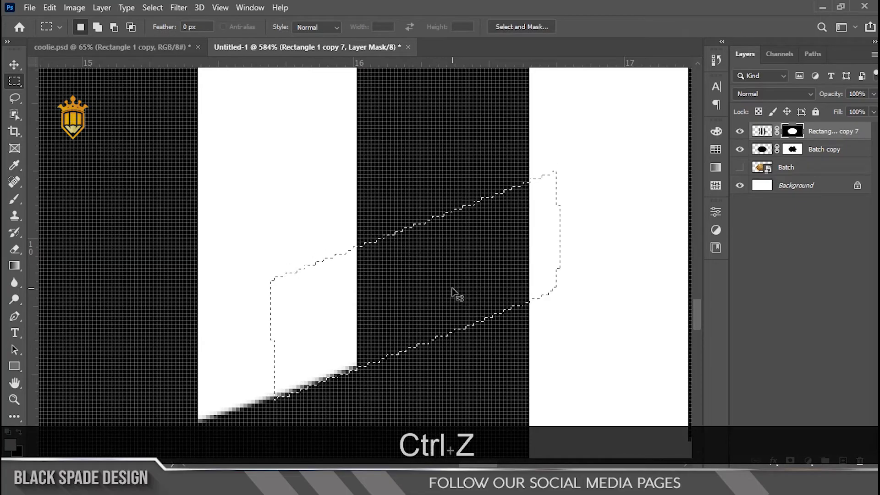
Nudge the slanted selection slightly upward, clear that part of the seventh bar on the Rectangle 1 copy 7 mask and deselect.
left_click_drag(452, 302, 450, 297)
key("Delete")
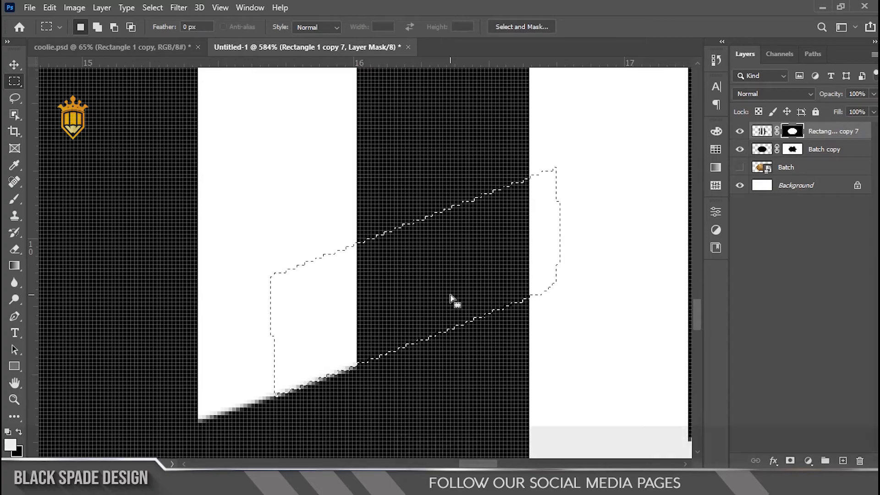
key("ctrl+d")
scroll(452, 300, "down", 5)
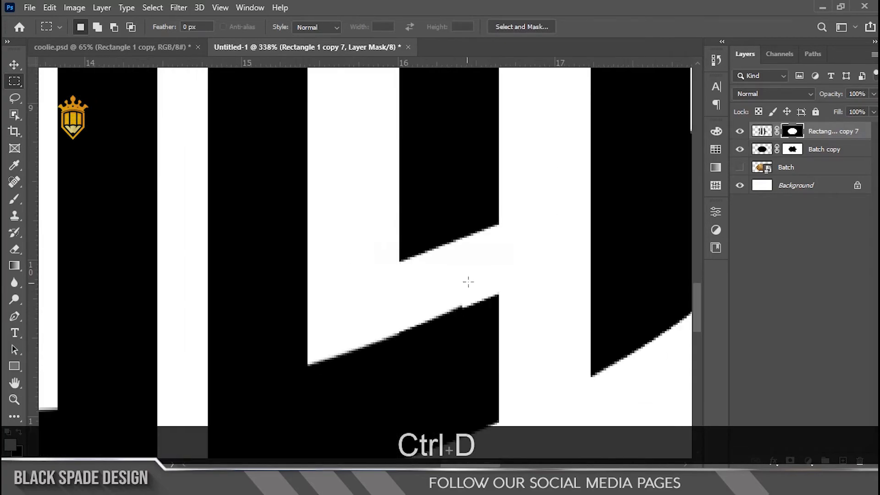
Outline a slanted band with a curved upper edge across the seventh bar near its top and convert the path to a selection.
scroll(484, 262, "down", 3)
scroll(485, 229, "up", 3)
key("space")
left_click_drag(435, 304, 391, 361)
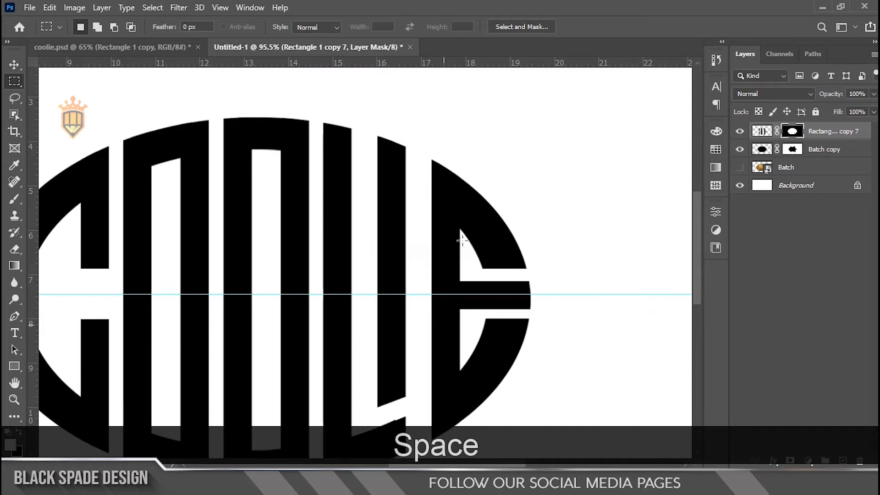
scroll(386, 165, "up", 5)
key("p")
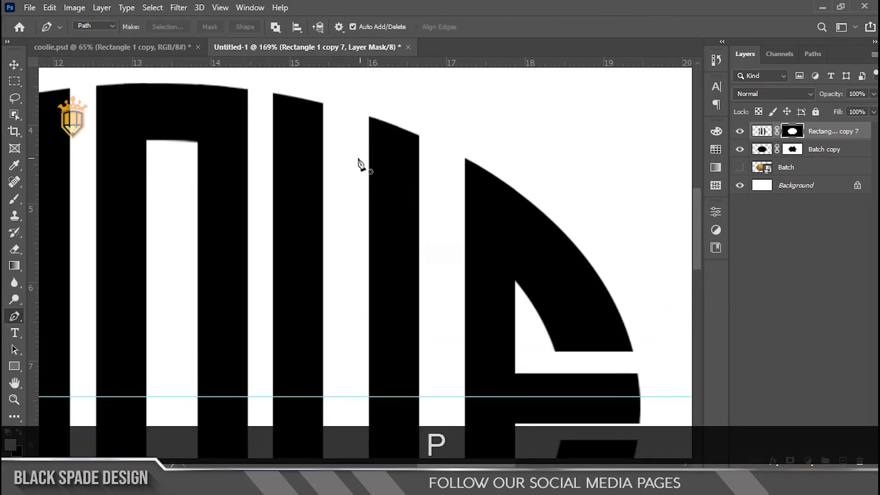
scroll(359, 164, "up", 1)
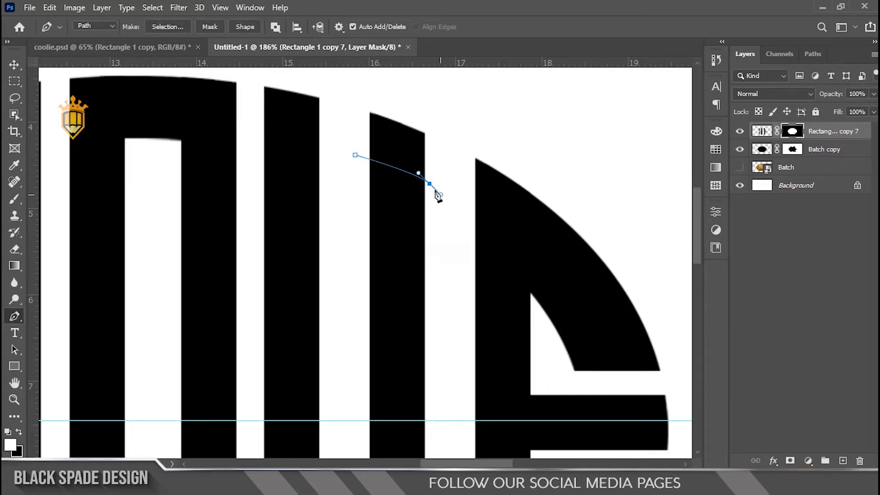
key("alt")
left_click_drag(325, 186, 322, 187)
right_click(354, 155)
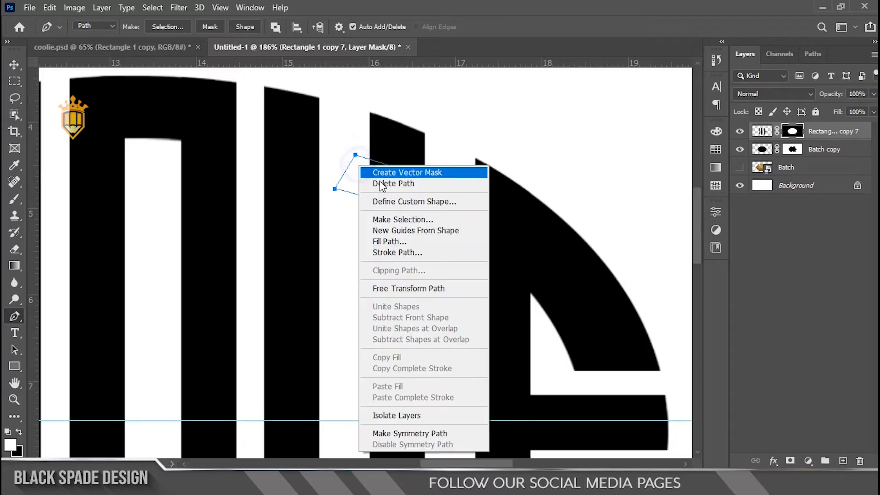
left_click(385, 219)
key("Return")
Clear the selected band on both the Rectangle 1 copy 7 and Batch copy masks to separate the i's dot, and deselect.
key("Delete")
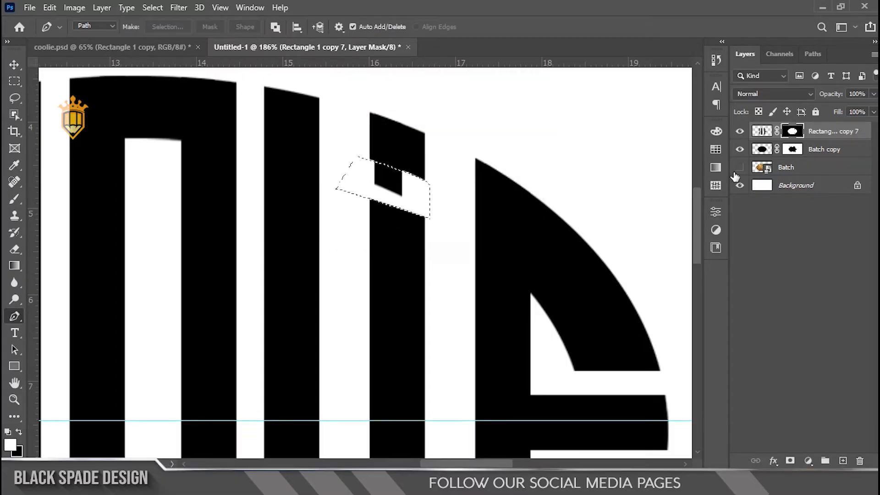
left_click(800, 150)
key("Delete")
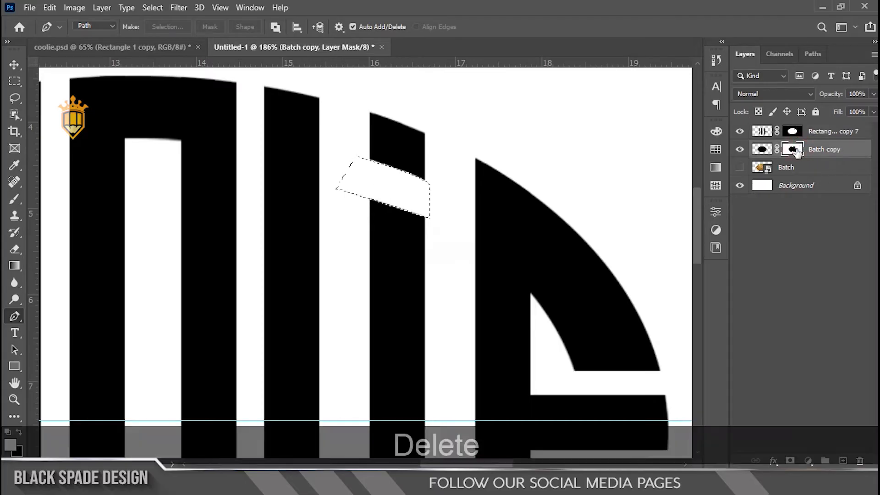
key("ctrl+d")
Hide the horizontal guide and look over the complete lettering.
scroll(359, 174, "down", 10)
key("v")
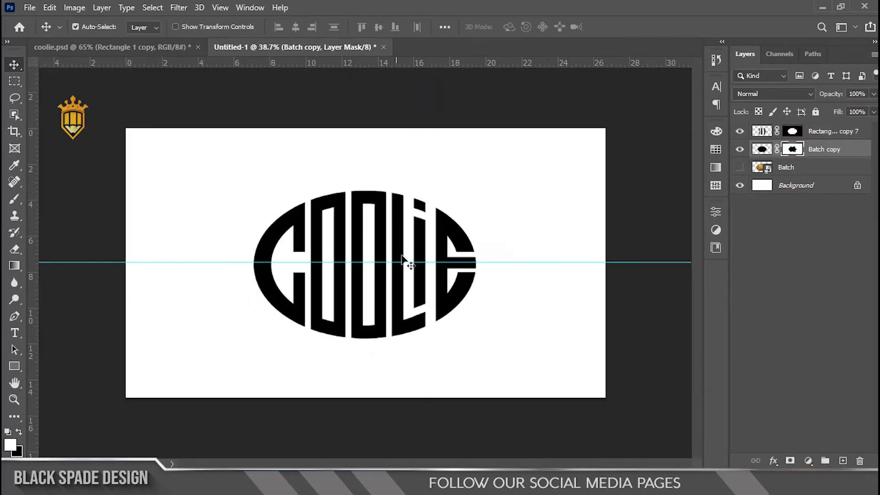
scroll(402, 254, "up", 2)
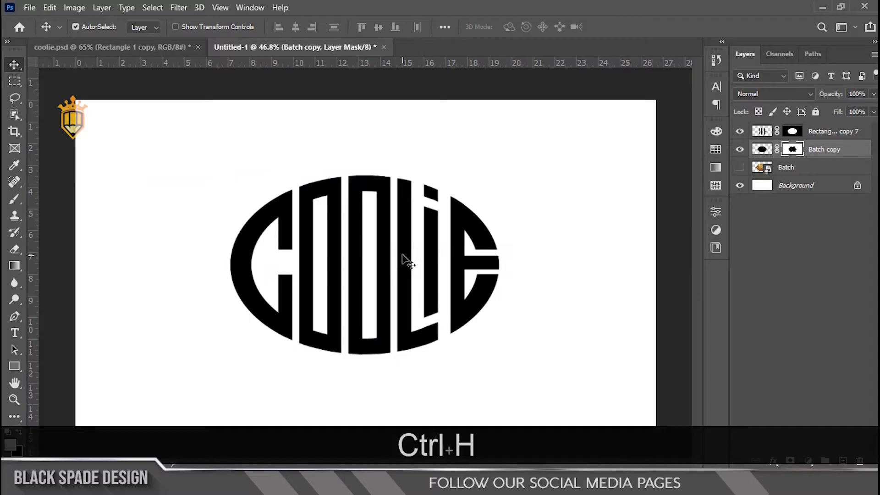
scroll(337, 328, "up", 3)
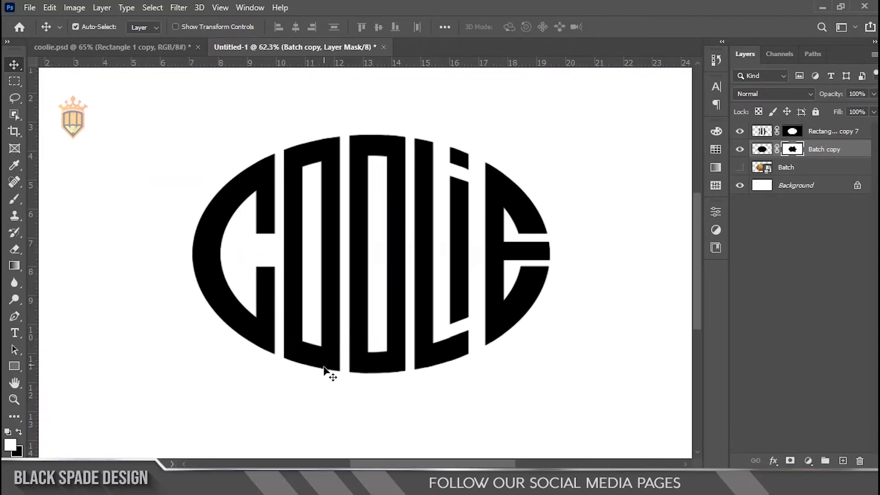
scroll(326, 370, "up", 3)
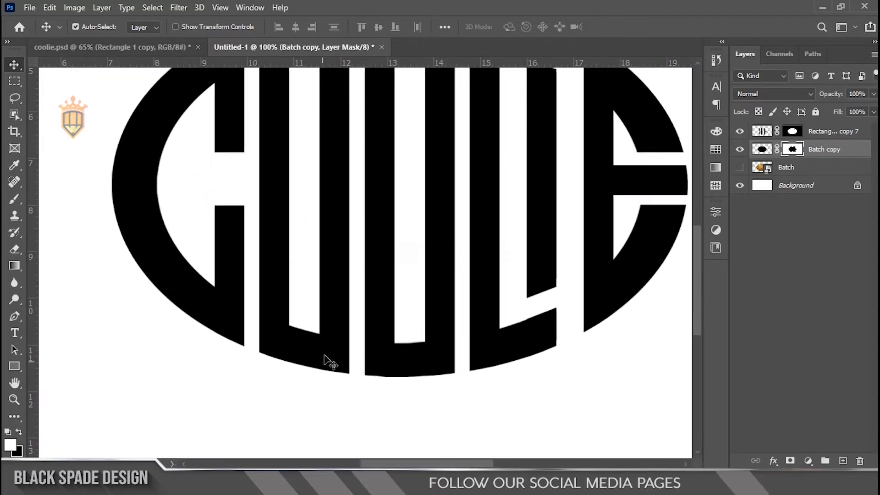
Duplicate the Rectangle 1 copy 7 and Batch copy layers, merge the duplicates into one layer and hide both originals.
left_click(820, 136, "ctrl")
key("ctrl+j")
key("ctrl+e")
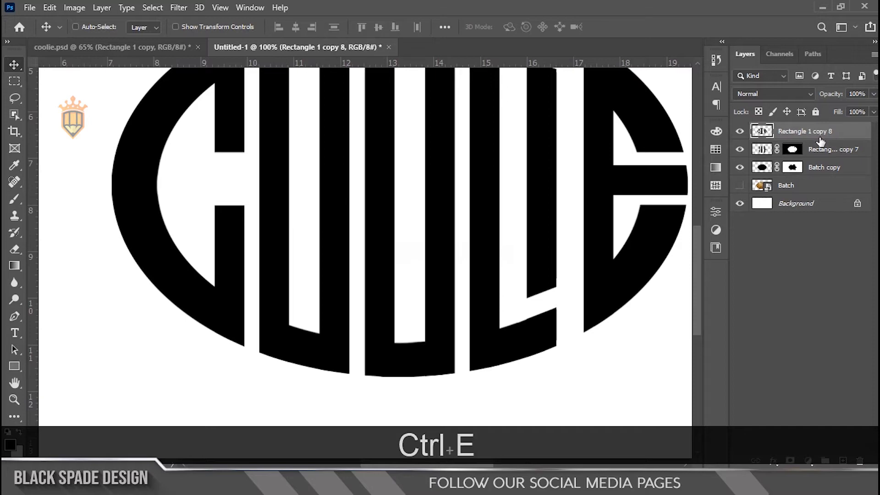
left_click_drag(739, 153, 739, 168)
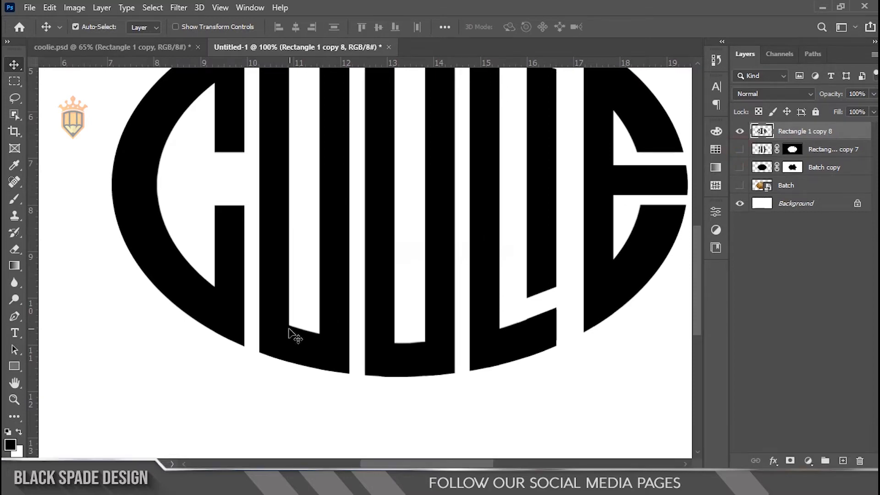
Draw a Pen path around the first O's outer lower-left corner, with a curve rounding off the corner.
scroll(292, 334, "up", 10)
key("space")
left_click_drag(257, 357, 234, 333)
key("p")
scroll(201, 345, "up", 4)
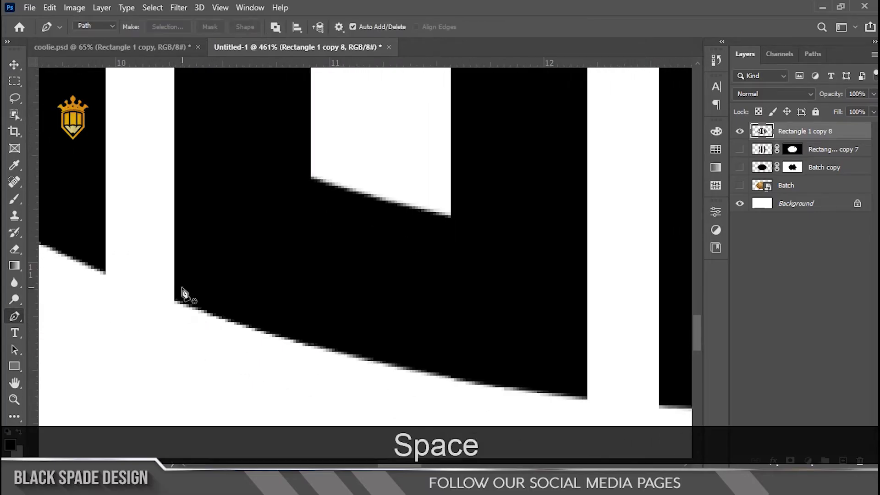
left_click(173, 210)
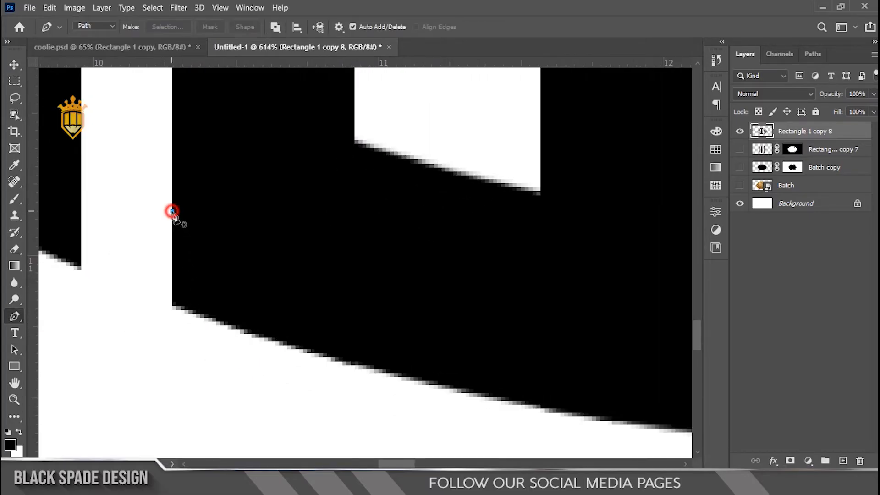
key("ctrl+z")
scroll(174, 281, "up", 2)
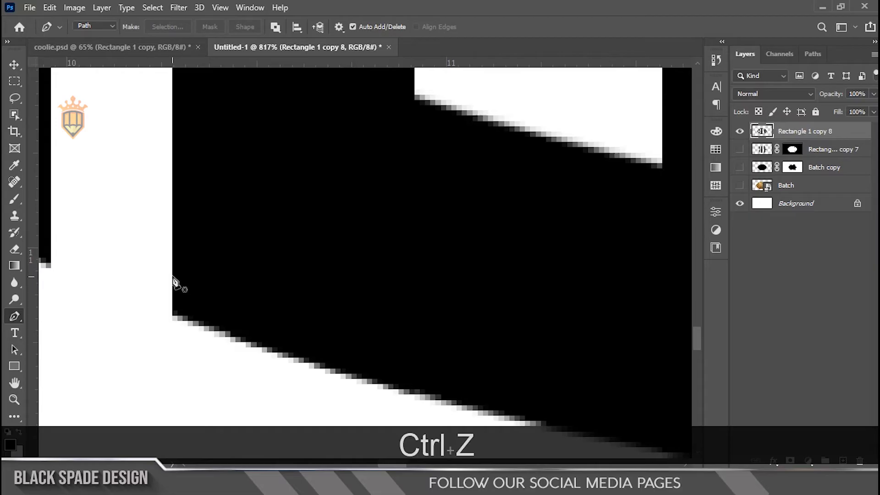
left_click(172, 268)
left_click_drag(225, 331, 262, 348)
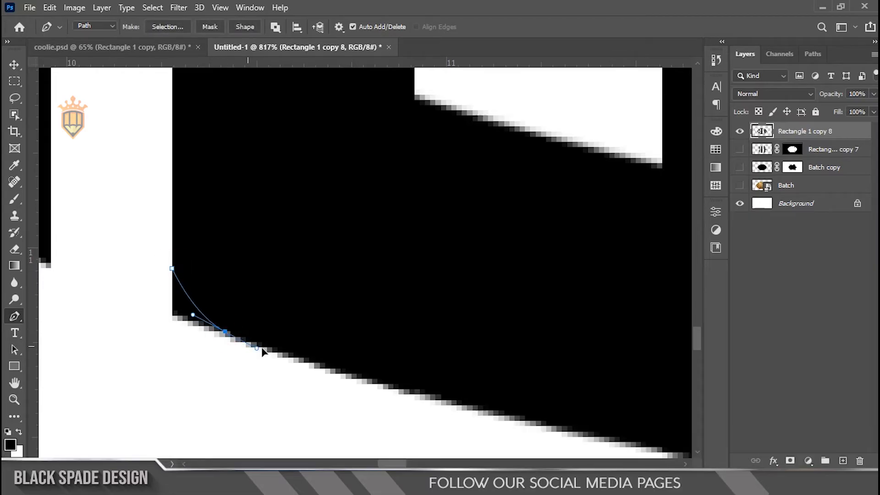
left_click_drag(188, 378, 159, 369)
left_click_drag(124, 321, 126, 286)
left_click_drag(130, 268, 138, 260)
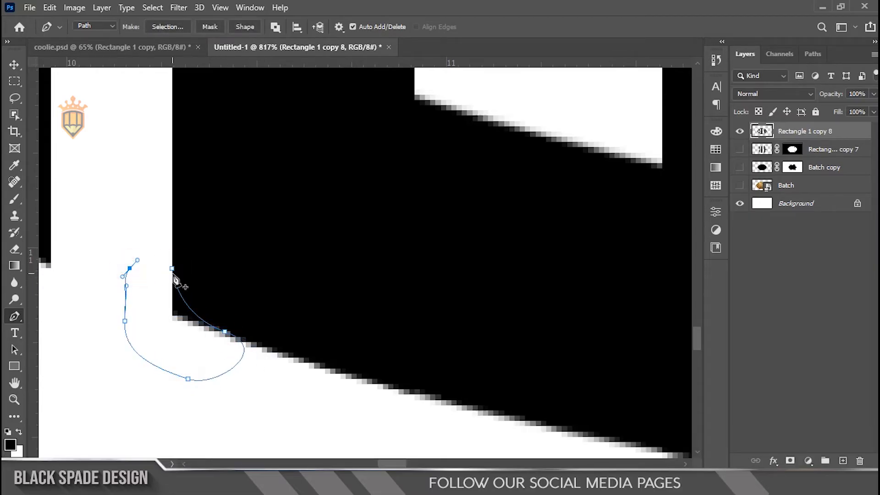
Convert the lower-left corner path to a selection and delete its contents to round the first O's outer corner.
right_click(172, 269)
left_click(197, 235)
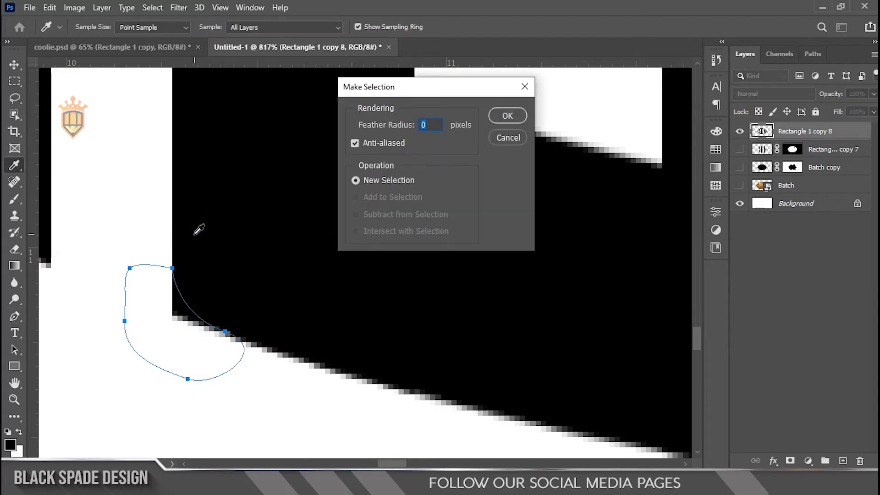
key("Return")
key("Delete")
Draw a closed Pen path around the first O's outer lower-right corner, with a curve rounding off the corner.
scroll(193, 234, "down", 5)
key("space")
left_click_drag(444, 291, 373, 251)
scroll(543, 290, "up", 5)
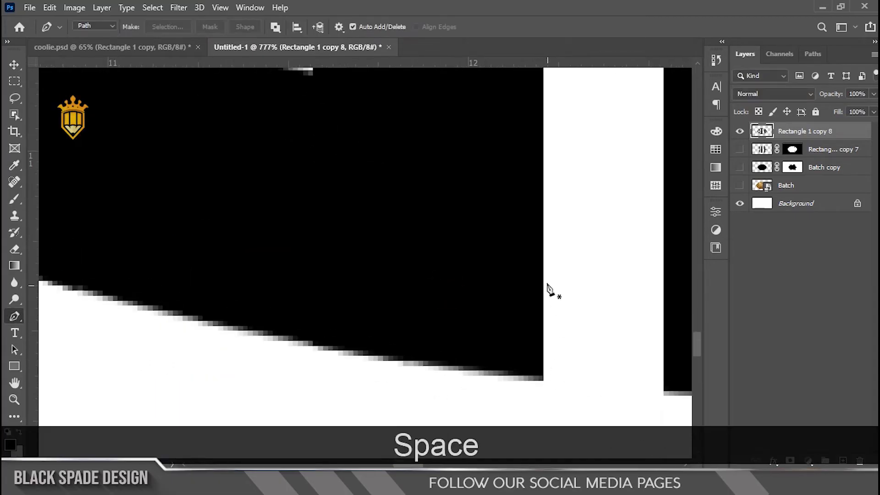
left_click_drag(443, 365, 353, 358)
left_click_drag(363, 391, 388, 412)
left_click_drag(548, 430, 587, 429)
left_click(542, 288)
left_click_drag(603, 370, 532, 307)
Convert the lower-right corner path to a selection and delete its contents to round that outer corner of the first O.
right_click(559, 324)
left_click(582, 92)
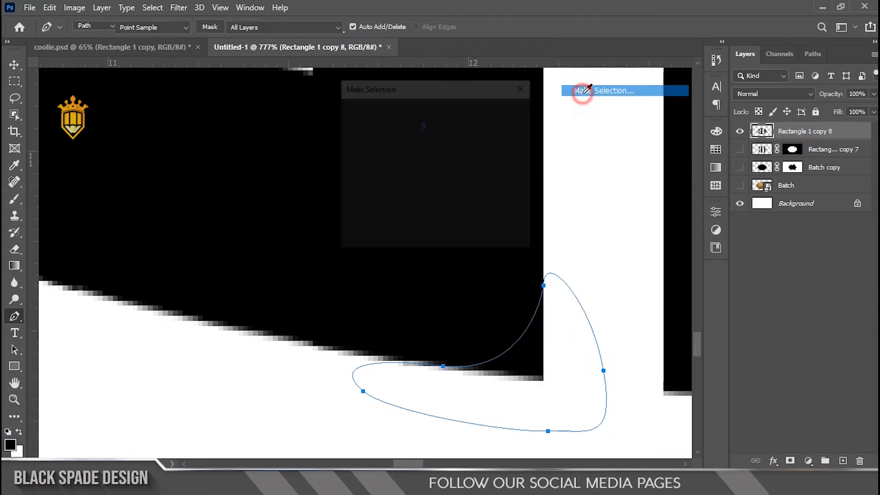
key("Return")
key("Delete")
Draw a closed Pen path that curves across the lower end of the first O's inner opening and loops back through the black letter.
scroll(562, 132, "down", 4)
key("space")
left_click_drag(555, 247, 404, 305)
left_click_drag(257, 294, 357, 316)
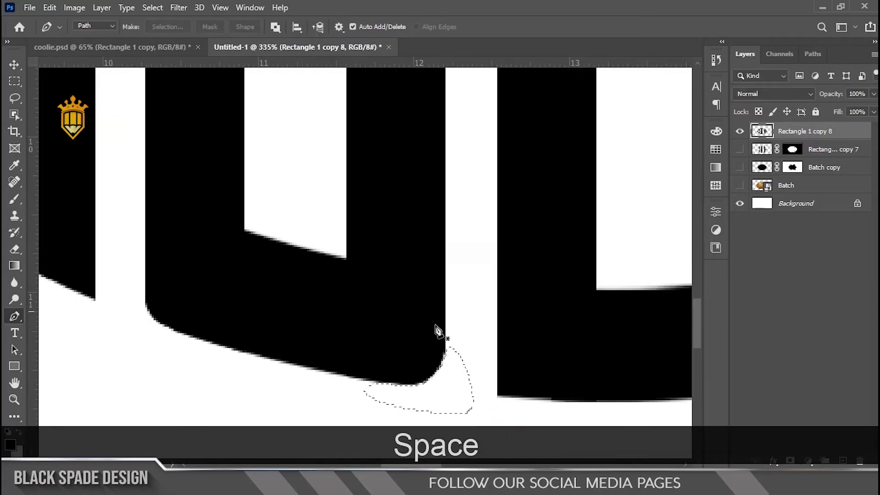
scroll(436, 334, "up", 3)
scroll(377, 261, "down", 1)
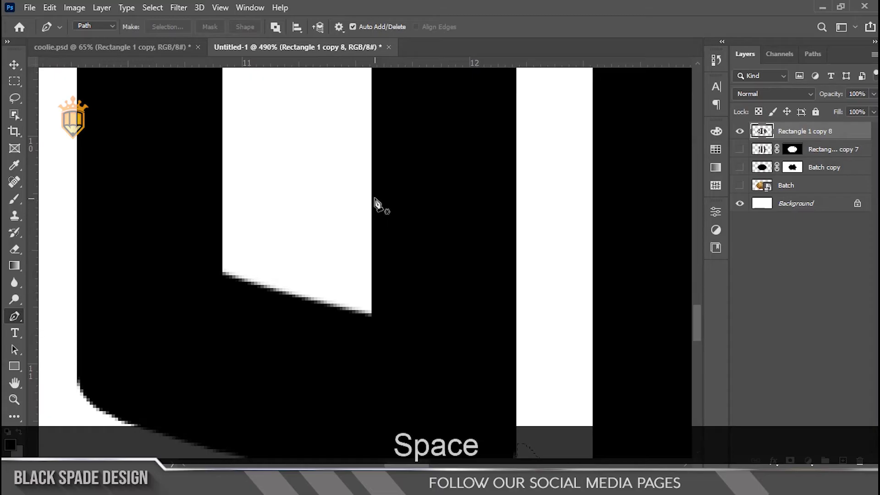
left_click_drag(371, 196, 350, 266)
left_click_drag(304, 298, 262, 291)
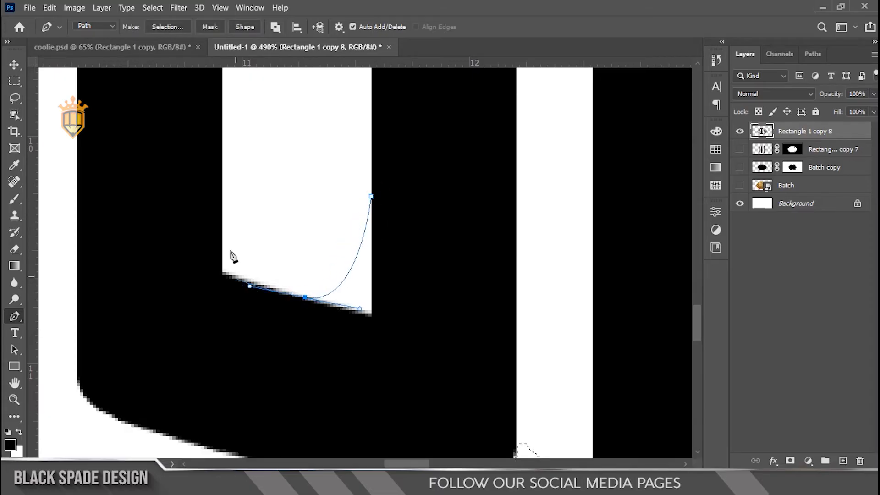
left_click_drag(223, 175, 222, 97)
left_click_drag(163, 149, 155, 172)
left_click_drag(159, 269, 198, 336)
left_click_drag(247, 363, 302, 381)
left_click_drag(383, 379, 420, 339)
left_click_drag(434, 310, 422, 226)
left_click(371, 196)
Convert the inner path to a selection, fill it black to round the opening's lower corners, and deselect.
right_click(359, 274)
left_click(403, 236)
left_click(504, 114)
key("ctrl+BackSpace")
key("ctrl+d")
Draw a closed Pen path that arches across the upper end of the first O's inner opening and loops back through the black letter.
scroll(389, 117, "down", 4)
key("space")
left_click_drag(347, 161, 353, 344)
scroll(373, 277, "up", 3)
left_click_drag(333, 137, 352, 389)
left_click_drag(312, 119, 303, 422)
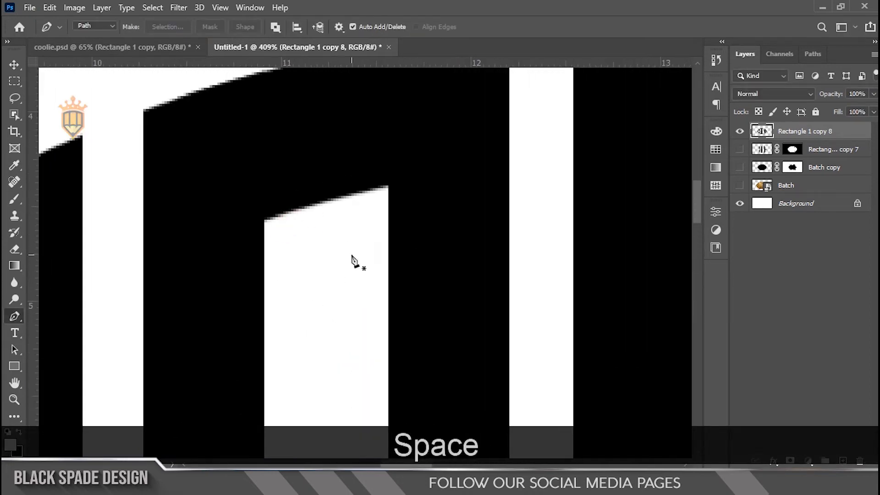
scroll(323, 263, "up", 1)
scroll(297, 252, "down", 3)
key("space")
left_click_drag(316, 268, 292, 217)
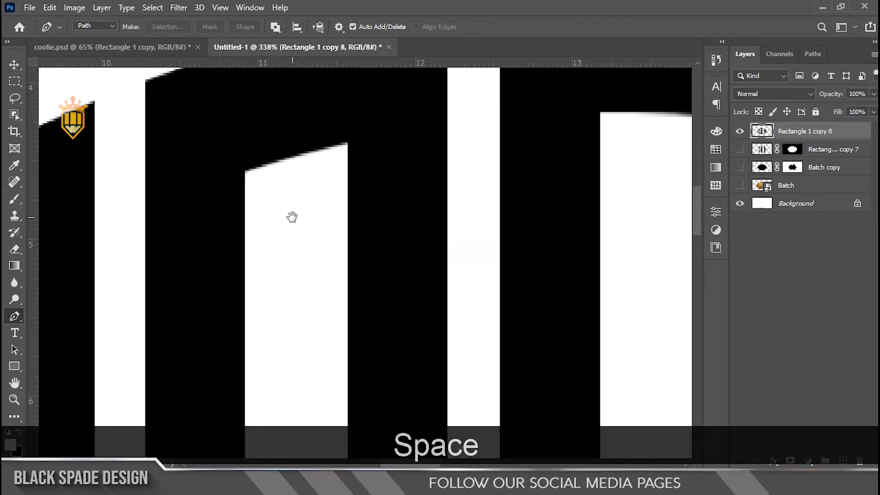
scroll(292, 216, "up", 1)
key("p")
scroll(243, 197, "up", 5)
key("space")
left_click_drag(243, 199, 243, 250)
scroll(242, 284, "up", 2)
left_click(238, 335)
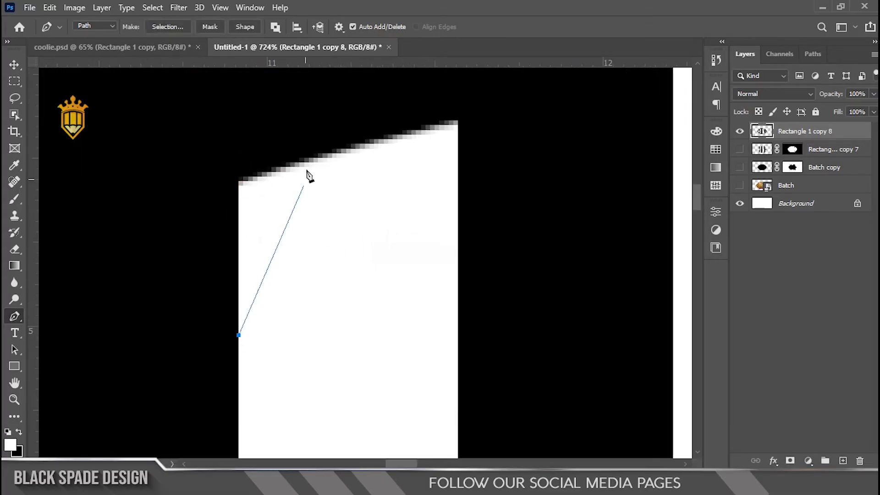
left_click_drag(381, 148, 431, 152)
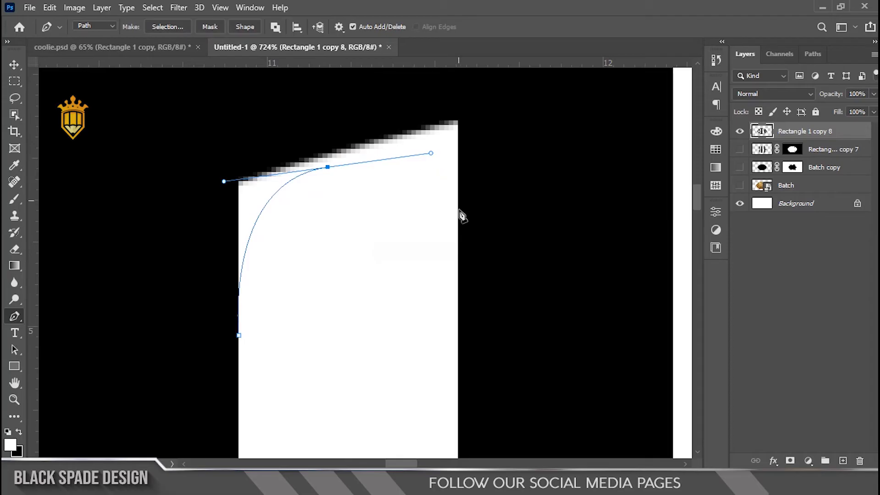
left_click_drag(457, 308, 510, 386)
left_click_drag(523, 153, 495, 110)
left_click_drag(421, 87, 377, 85)
left_click_drag(224, 120, 202, 162)
left_click_drag(192, 218, 191, 245)
left_click_drag(192, 293, 199, 346)
left_click_drag(205, 359, 224, 360)
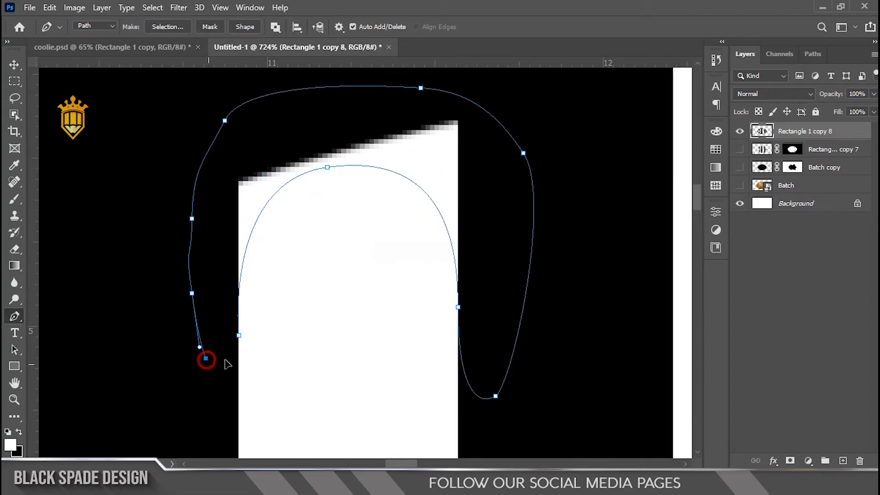
left_click(239, 335)
Convert the arch path to a selection, fill it black to round the first O's upper inner corners, and deselect.
right_click(239, 336)
left_click(256, 236)
left_click(508, 114)
key("ctrl+d")
Draw a closed Pen path around the first O's outer upper-left corner, with a curve rounding off the corner.
scroll(370, 155, "down", 8)
left_click_drag(324, 178, 275, 281)
scroll(304, 284, "up", 7)
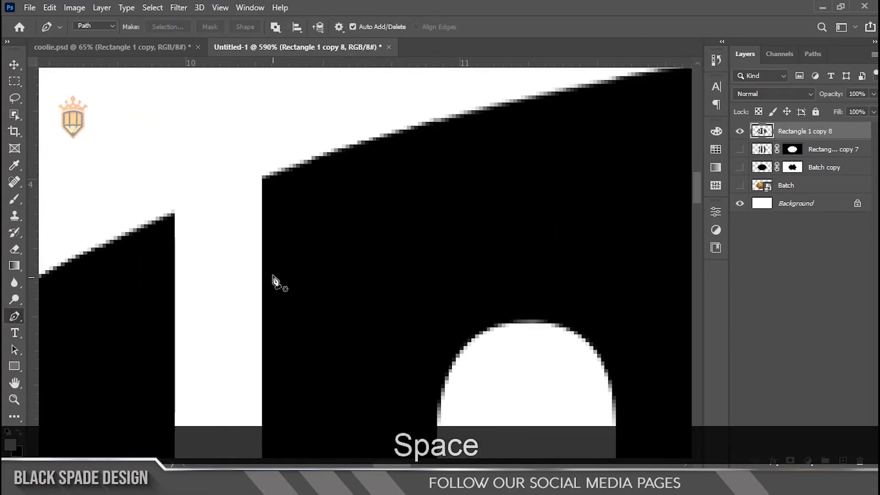
left_click(262, 224)
left_click_drag(327, 152, 397, 138)
left_click_drag(277, 114, 238, 117)
left_click_drag(205, 178, 229, 247)
left_click(262, 224)
Convert the upper-left corner path to a selection and delete its contents to round that outer corner of the first O.
right_click(251, 177)
left_click(283, 230)
key("Return")
Draw a closed Pen path around the first O's outer upper-right corner, with a curve rounding off the corner.
scroll(285, 222, "down", 4)
left_click_drag(434, 224, 304, 283)
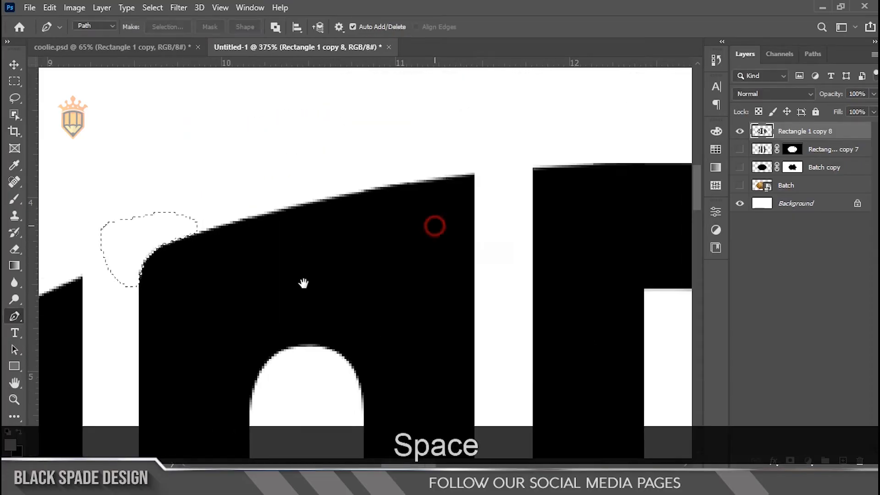
scroll(398, 218, "up", 4)
left_click(452, 156)
left_click_drag(518, 202, 520, 247)
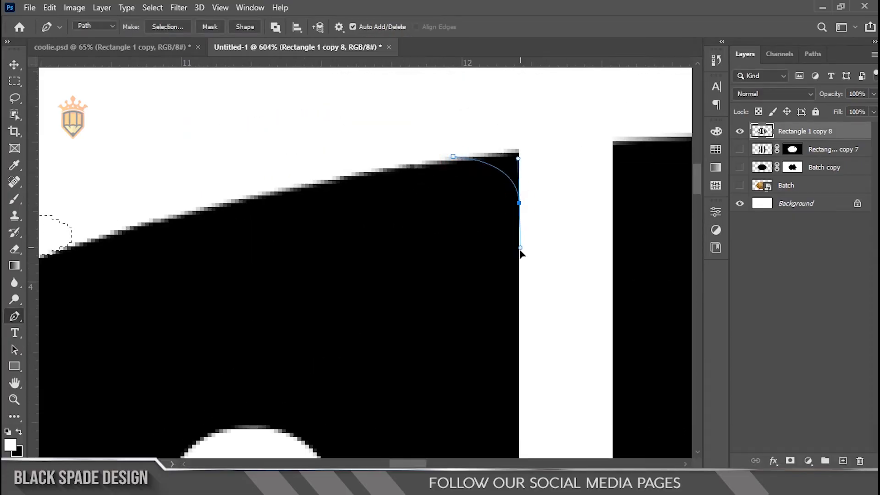
left_click_drag(453, 156, 418, 133)
Convert the upper-right corner path to a selection, delete its contents to round the first O's corner, and deselect.
right_click(484, 145)
left_click(513, 201)
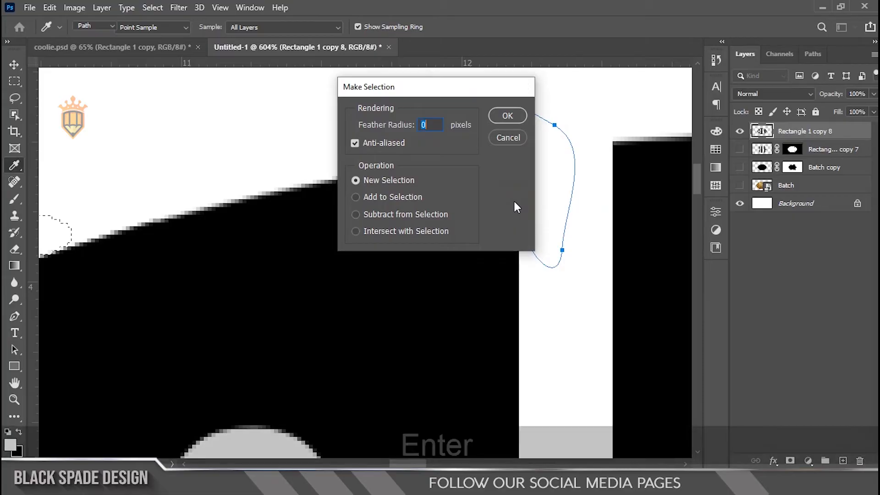
key("Return")
scroll(514, 204, "down", 3)
key("ctrl+d")
Draw a closed Pen path around the second O's outer upper-left corner, with a curve rounding off the corner.
scroll(514, 207, "down", 3)
scroll(390, 199, "up", 2)
left_click_drag(524, 210, 339, 225)
scroll(324, 217, "up", 2)
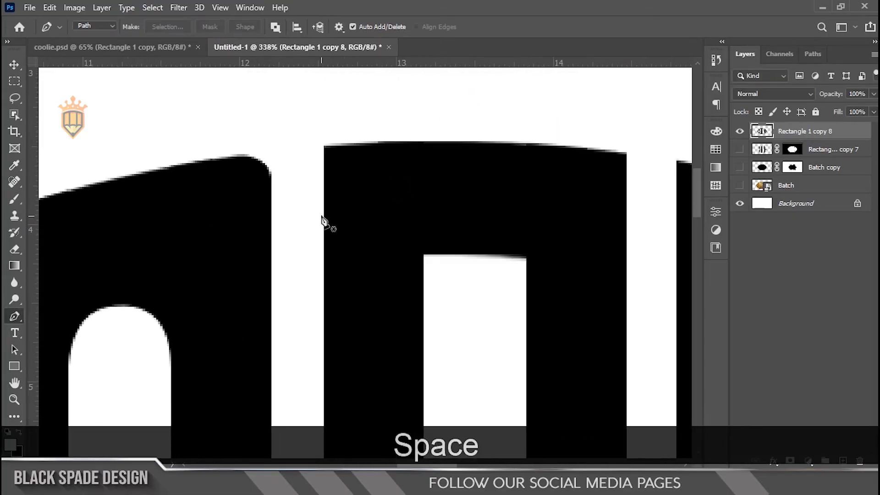
scroll(323, 179, "up", 1)
left_click(324, 203)
left_click_drag(415, 140, 492, 138)
left_click_drag(474, 104, 442, 102)
left_click_drag(327, 109, 281, 128)
left_click_drag(282, 151, 281, 194)
left_click_drag(289, 214, 324, 228)
left_click(325, 204)
Convert the upper-left corner path to a selection and delete its contents to round that outer corner of the second O.
right_click(313, 224)
left_click(338, 229)
key("Return")
Draw a closed Pen path around the second O's outer upper-right corner, with a curve rounding off the corner.
scroll(518, 257, "down", 3)
left_click_drag(512, 256, 280, 186)
scroll(421, 182, "up", 2)
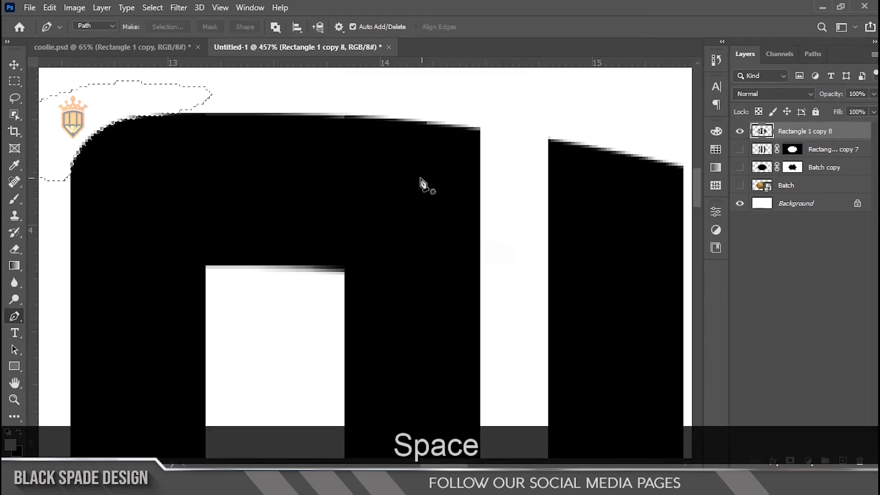
scroll(415, 184, "up", 1)
left_click(396, 137)
left_click_drag(481, 227, 482, 295)
left_click_drag(520, 275, 518, 232)
left_click_drag(505, 130, 458, 104)
left_click_drag(434, 97, 398, 98)
left_click_drag(395, 137, 432, 155)
Convert the upper-right corner path to a selection, delete its contents to round the second O's corner, and deselect.
right_click(461, 156)
left_click(471, 202)
key("Return")
key("Delete")
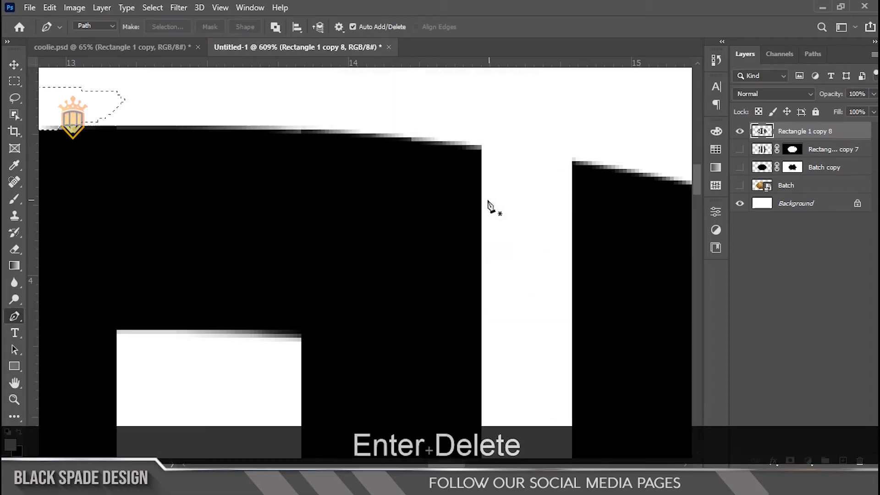
scroll(457, 190, "down", 3)
key("ctrl+d")
Draw a closed Pen path that arches across the upper end of the second O's inner opening and loops back through the black letter.
scroll(301, 320, "up", 2)
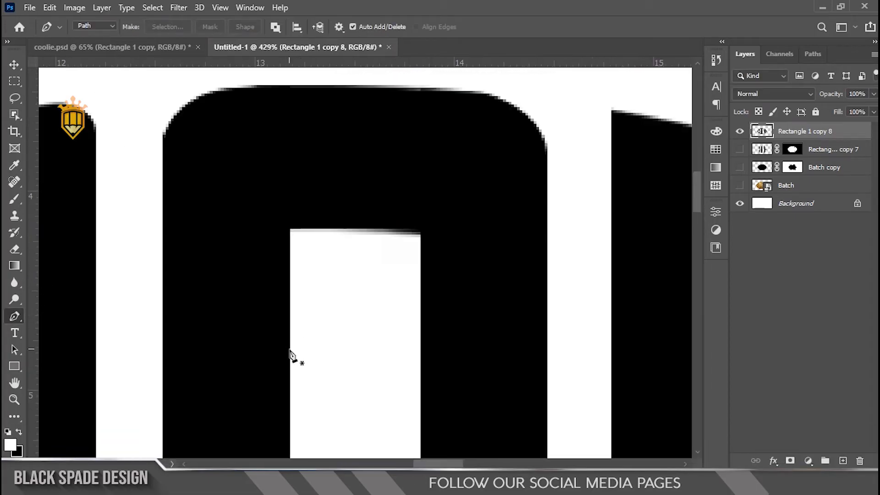
scroll(290, 355, "up", 1)
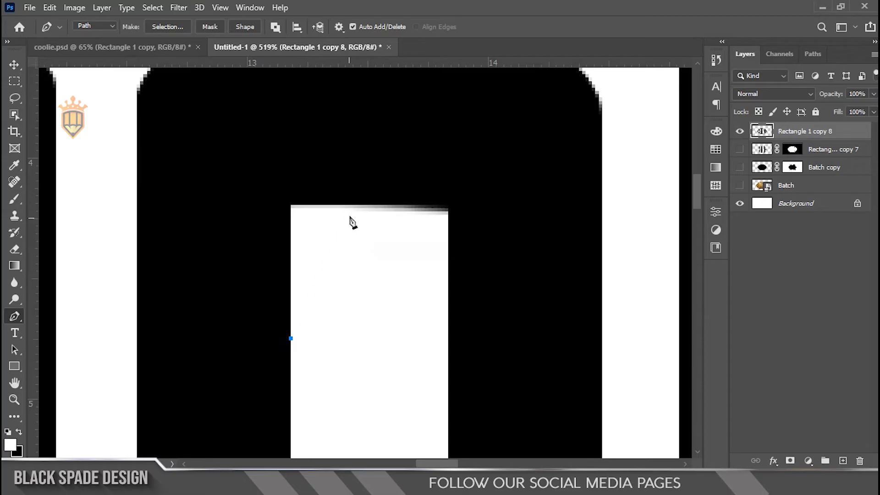
left_click_drag(359, 214, 427, 212)
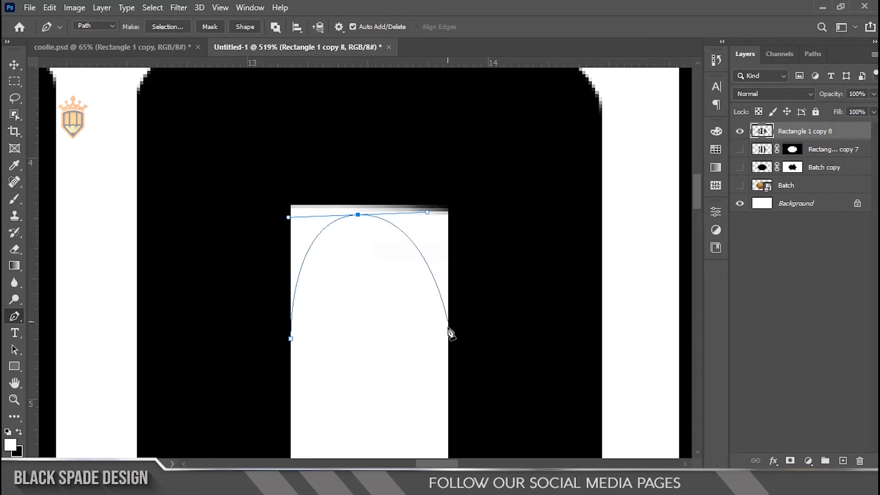
left_click_drag(448, 335, 500, 382)
left_click_drag(485, 188, 465, 159)
left_click_drag(398, 134, 355, 143)
left_click_drag(277, 161, 262, 182)
left_click_drag(244, 235, 252, 290)
left_click_drag(290, 338, 287, 301)
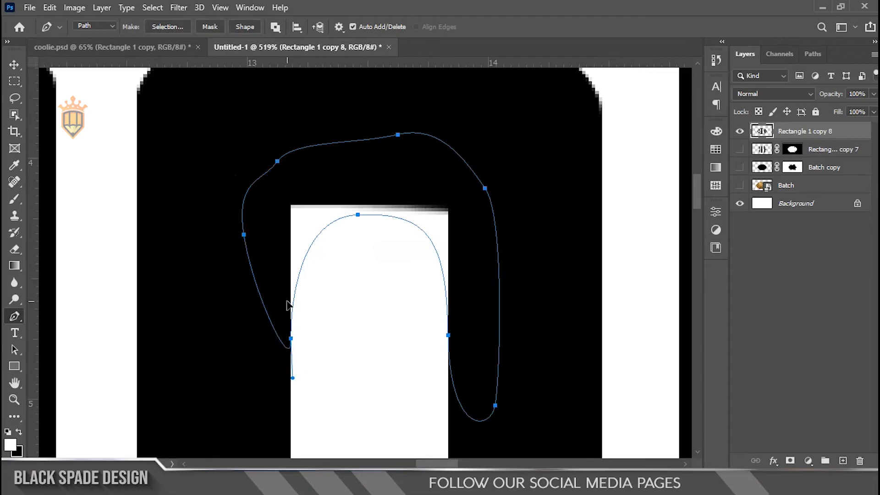
Convert the arch path to a selection, fill it black to round the second O's upper inner corners, and deselect.
right_click(288, 305)
left_click(320, 234)
left_click(506, 121)
key("ctrl+BackSpace")
key("ctrl+d")
Draw a closed Pen path that curves across the lower end of the second O's inner opening and loops back through the black letter.
scroll(394, 201, "down", 5)
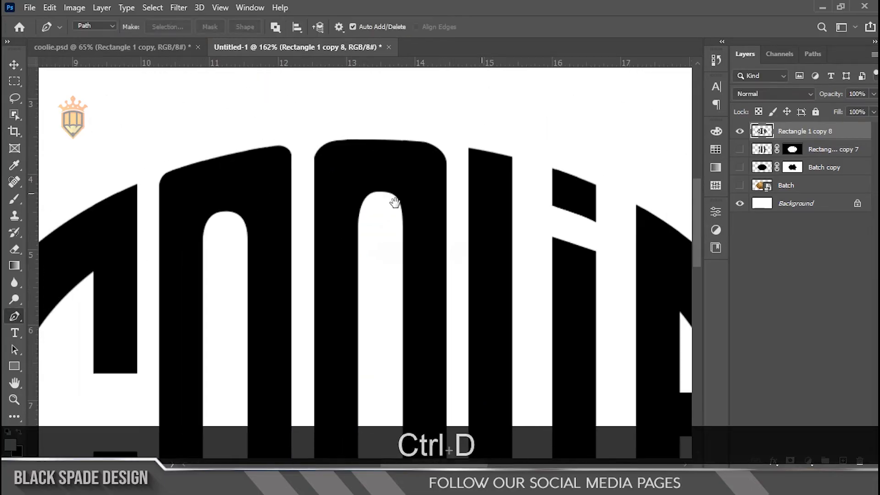
left_click_drag(395, 202, 395, 68)
scroll(394, 389, "up", 9)
left_click_drag(394, 294, 426, 208)
scroll(394, 238, "up", 3)
scroll(426, 208, "up", 2)
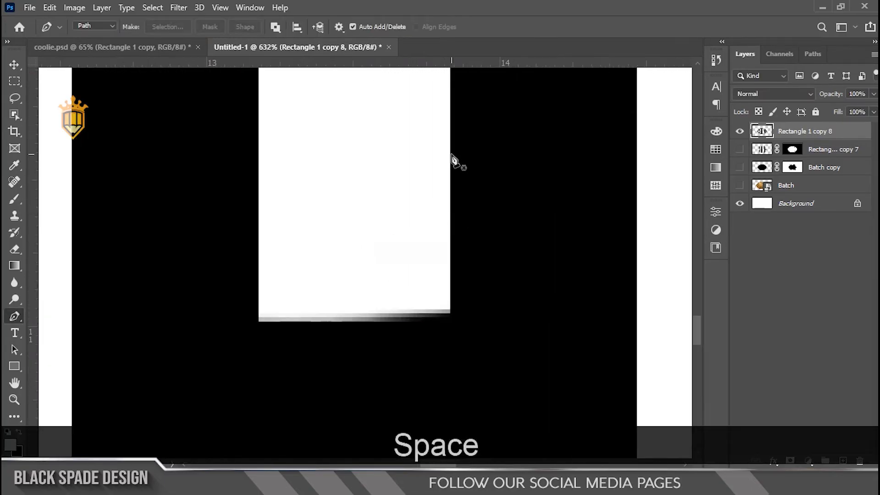
left_click(449, 154)
left_click_drag(361, 313, 274, 315)
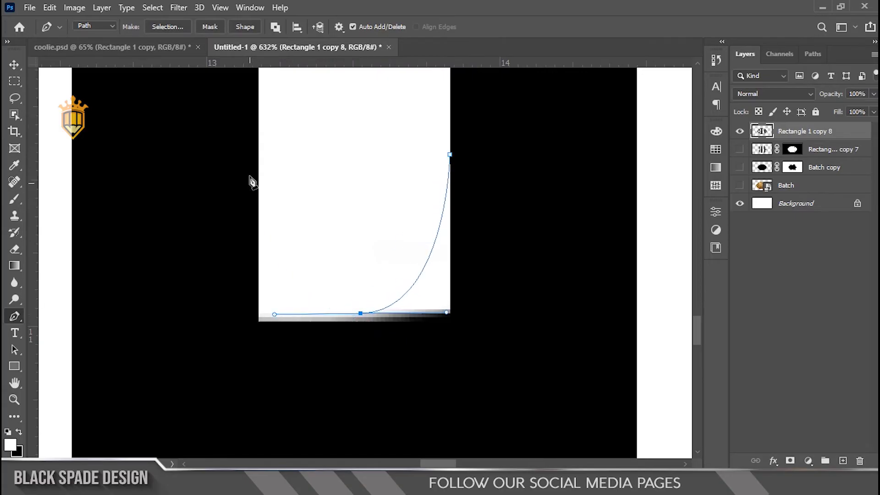
left_click_drag(259, 146, 259, 70)
left_click_drag(213, 108, 198, 122)
left_click_drag(177, 307, 179, 357)
left_click_drag(221, 421, 290, 446)
left_click_drag(466, 421, 514, 383)
left_click_drag(547, 323, 527, 218)
left_click(457, 200)
Convert the inner path to a selection, fill it black to round the second O's lower inner corners, and deselect.
right_click(458, 307)
left_click(494, 237)
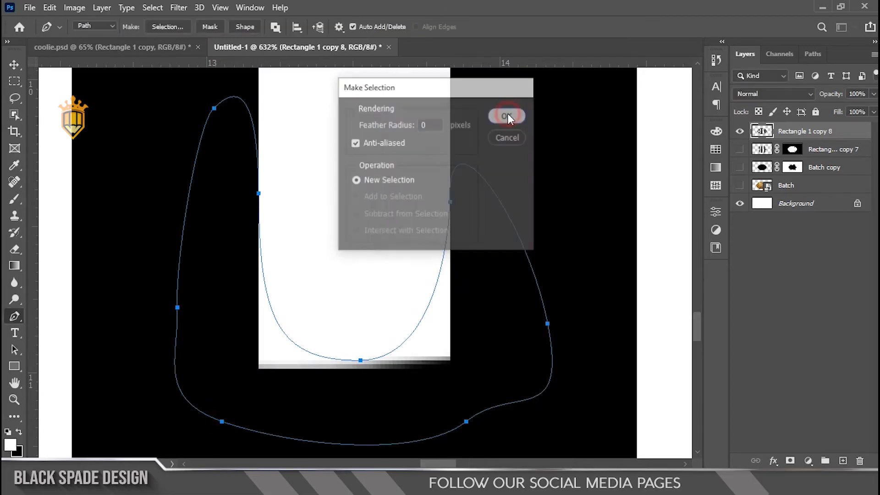
left_click(507, 114)
key("ctrl+BackSpace")
key("ctrl+d")
Draw a closed Pen path around the second O's outer lower-left corner, with a curve rounding off the corner.
scroll(407, 210, "down", 17)
scroll(361, 289, "up", 12)
left_click_drag(355, 266, 276, 318)
scroll(275, 318, "up", 2)
left_click(212, 238)
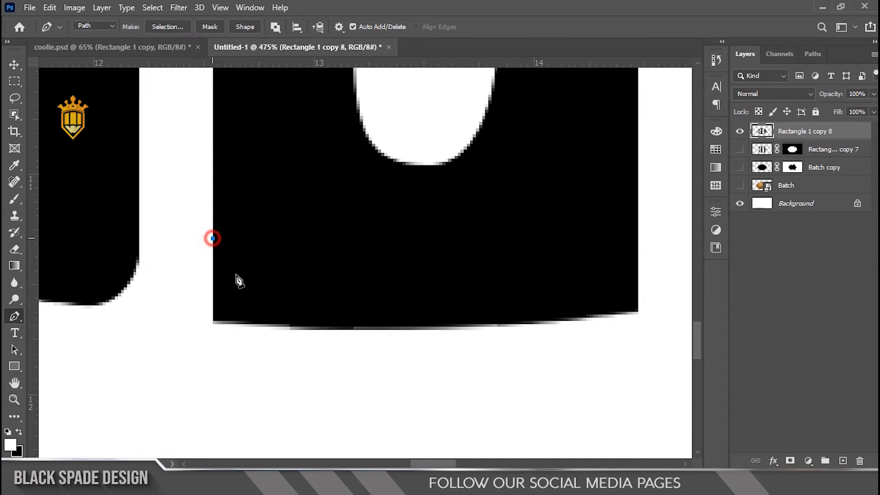
left_click_drag(292, 324, 366, 328)
left_click_drag(222, 351, 193, 337)
left_click_drag(183, 251, 188, 234)
left_click(212, 238)
Convert the lower-left corner path to a selection and delete its contents to round that outer corner of the second O.
right_click(219, 273)
left_click(243, 237)
key("Return")
key("Delete")
Draw a closed Pen path around the second O's outer lower-right corner, with a curve rounding off the corner.
scroll(245, 247, "down", 4)
left_click_drag(439, 357, 416, 305)
scroll(419, 306, "up", 2)
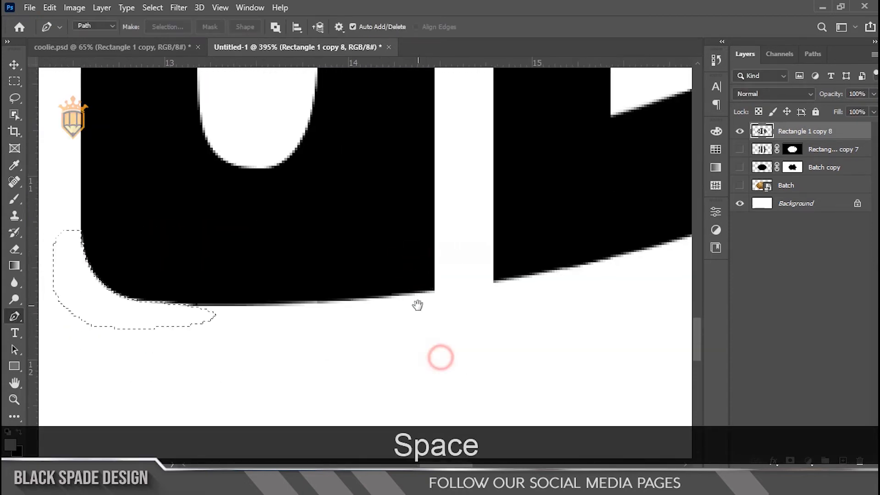
left_click(438, 210)
left_click_drag(366, 294, 292, 300)
left_click_drag(314, 333, 344, 347)
left_click_drag(471, 343, 481, 328)
left_click_drag(473, 255, 457, 210)
left_click(438, 211)
Convert the lower-right corner path to a selection and delete its contents to round that outer corner of the second O.
right_click(440, 242)
left_click(465, 238)
key("Return")
key("Delete")
Draw a closed Pen path around the L's outer lower-left corner, with a curve rounding off the corner.
left_click_drag(502, 234, 336, 264)
scroll(337, 266, "up", 2)
left_click(321, 235)
left_click_drag(430, 297, 527, 275)
left_click_drag(356, 366, 333, 367)
left_click_drag(295, 272, 294, 208)
left_click(322, 235)
Convert the L's corner path to a selection, delete its contents to round the lower-left corner, and deselect.
right_click(328, 181)
left_click(360, 237)
key("Return")
key("Delete")
key("ctrl+d")
Draw a closed Pen path around the E's outer lower-left corner, with a curve rounding off the corner.
scroll(408, 202, "down", 5)
left_click_drag(475, 251, 393, 292)
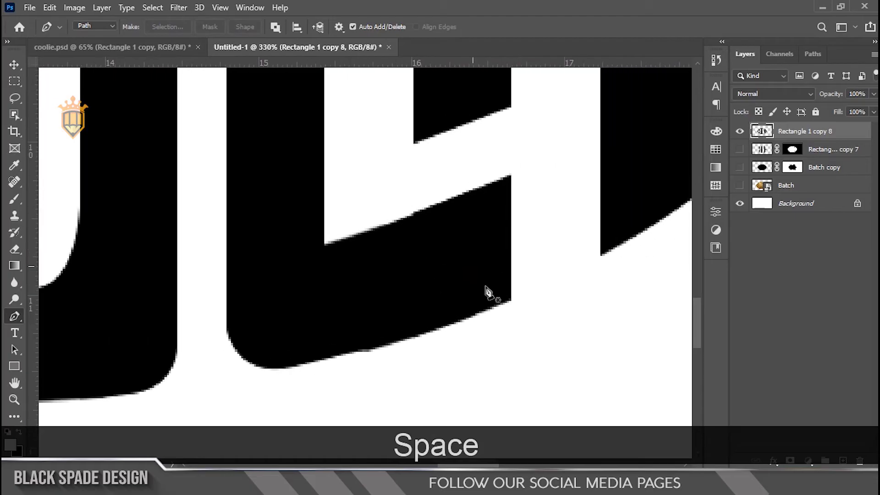
scroll(568, 266, "up", 3)
left_click_drag(576, 264, 397, 317)
scroll(464, 343, "up", 3)
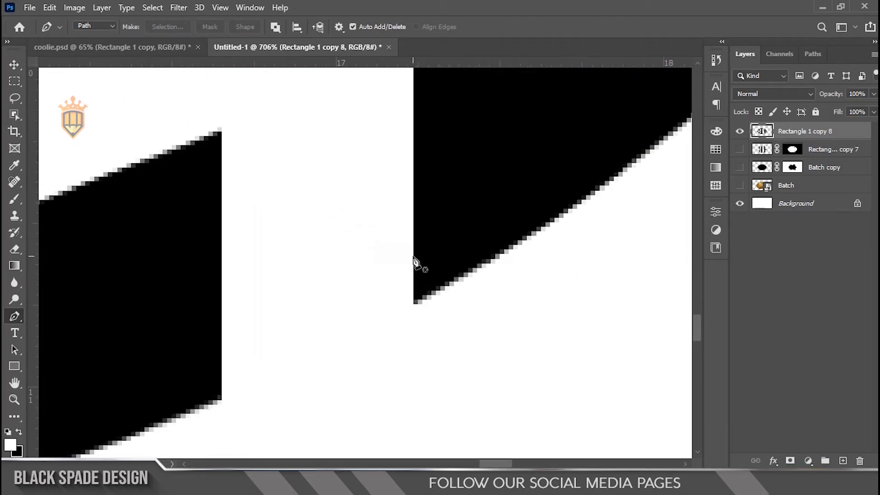
left_click_drag(499, 284, 476, 306)
left_click_drag(395, 330, 375, 308)
left_click_drag(377, 249, 393, 233)
left_click(414, 254)
Convert the E's lower-left corner path to a selection and delete its contents to round that corner.
right_click(398, 267)
left_click(419, 236)
key("Return")
Draw a closed Pen path around the E's outer upper-left corner, with a curve rounding off the corner.
scroll(419, 236, "down", 5)
left_click_drag(445, 227, 439, 339)
left_click_drag(449, 167, 415, 280)
scroll(411, 298, "up", 3)
left_click(345, 232)
left_click(382, 214)
left_click(410, 189)
left_click_drag(334, 151, 307, 166)
left_click_drag(302, 195, 316, 240)
left_click(345, 232)
Convert the E's upper-left corner path to a selection, delete its contents to round the corner, and deselect.
right_click(346, 204)
left_click(365, 236)
key("Return")
key("Delete")
scroll(365, 233, "down", 5)
key("ctrl+d")
key("v")
scroll(365, 236, "down", 6)
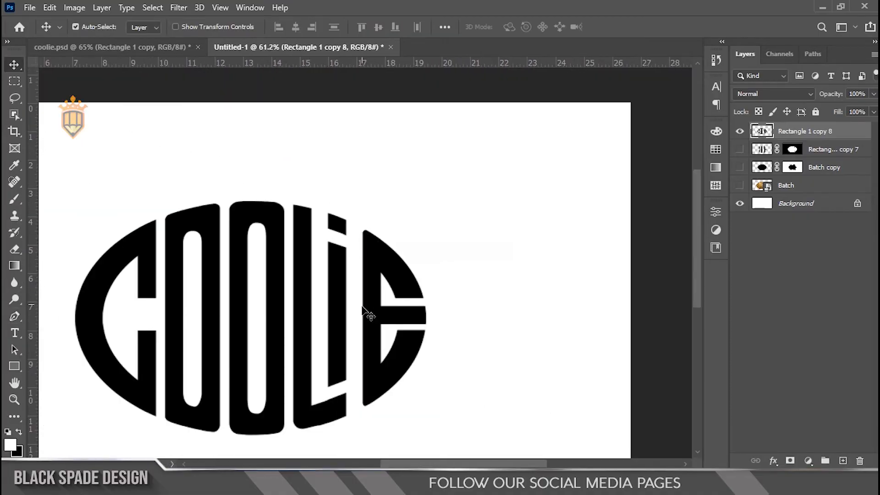
scroll(366, 314, "down", 3)
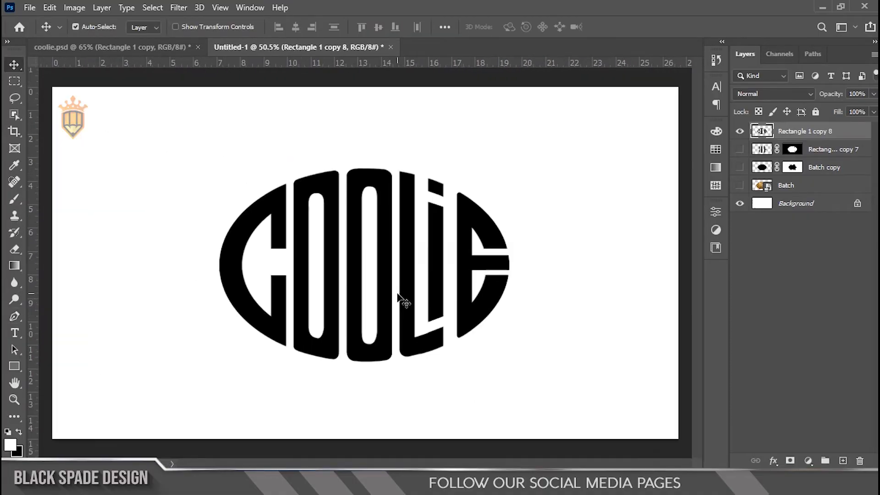
Show the Batch layer behind the black letters, and toggle the letters layer off and on to compare.
left_click(740, 186)
scroll(524, 253, "up", 2)
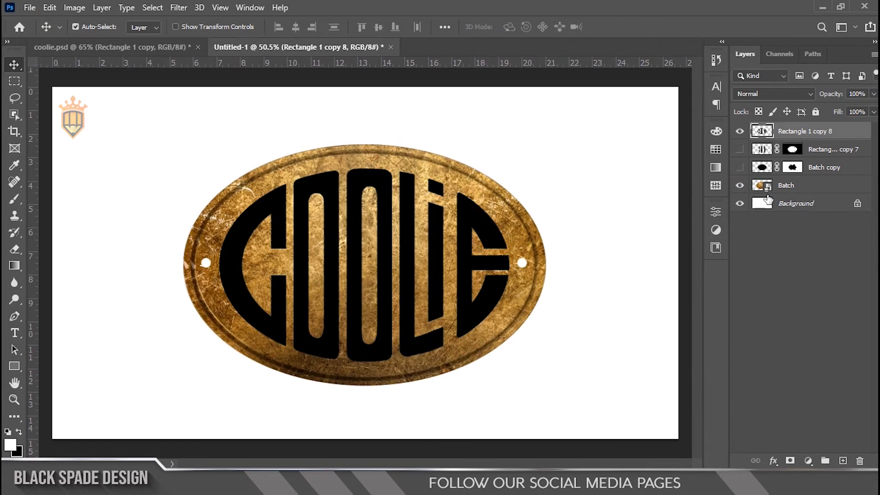
left_click(740, 131)
left_click(739, 131)
scroll(526, 181, "up", 1)
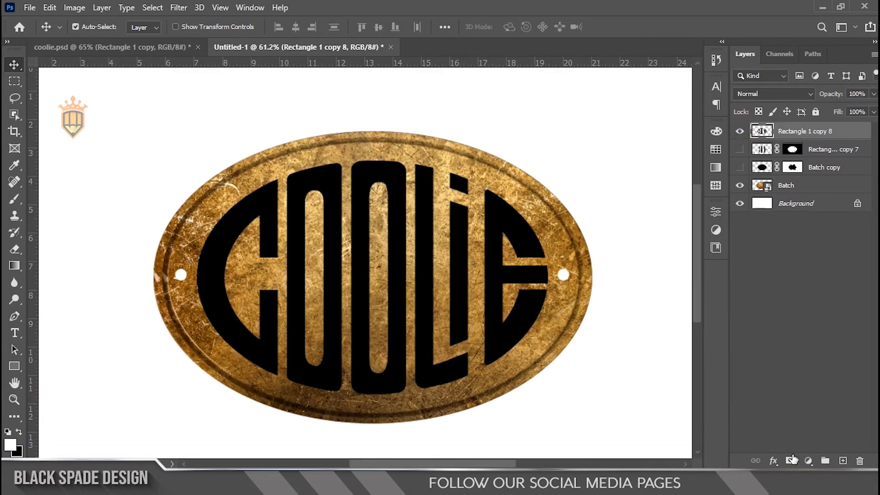
scroll(453, 311, "up", 2)
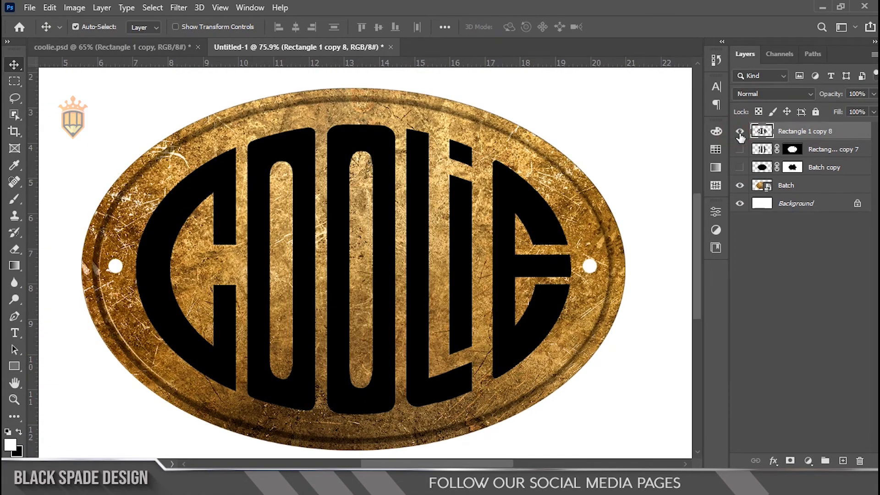
Duplicate the Batch layer to the top of the layer stack and clip the copy to the Rectangle 1 copy 8 letters layer.
left_click(785, 188)
left_click_drag(788, 190, 787, 133)
right_click(791, 131)
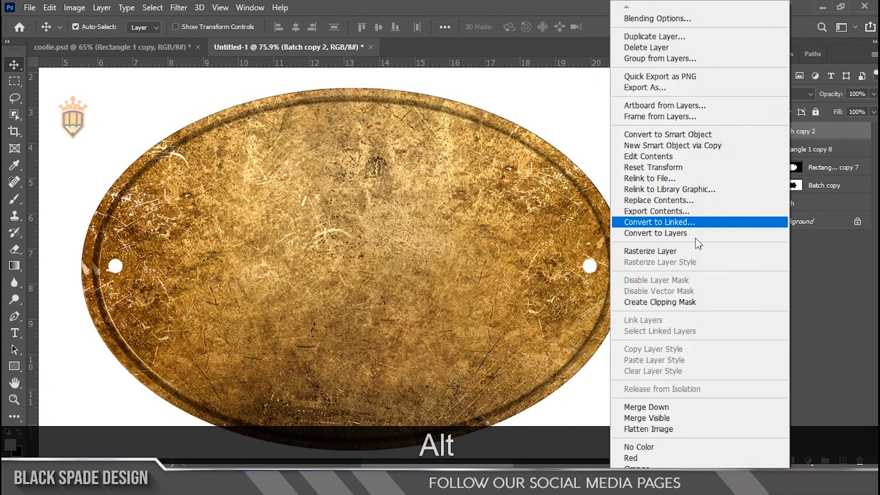
left_click(683, 301)
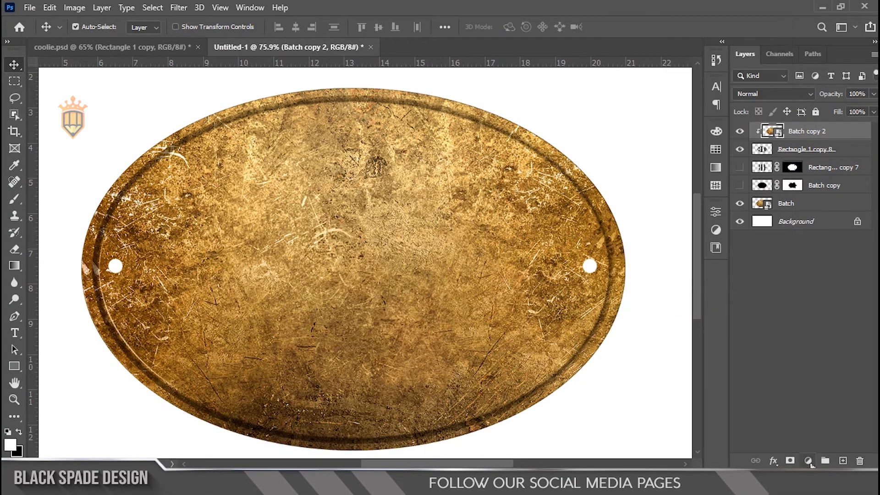
Add a dark red (7e0000) Solid Color fill layer above Batch copy 2 and clip it to the letters.
left_click(808, 460)
left_click(792, 238)
mouse_move(681, 195)
left_mouse_down()
mouse_move(688, 173)
mouse_move(687, 208)
left_mouse_up()
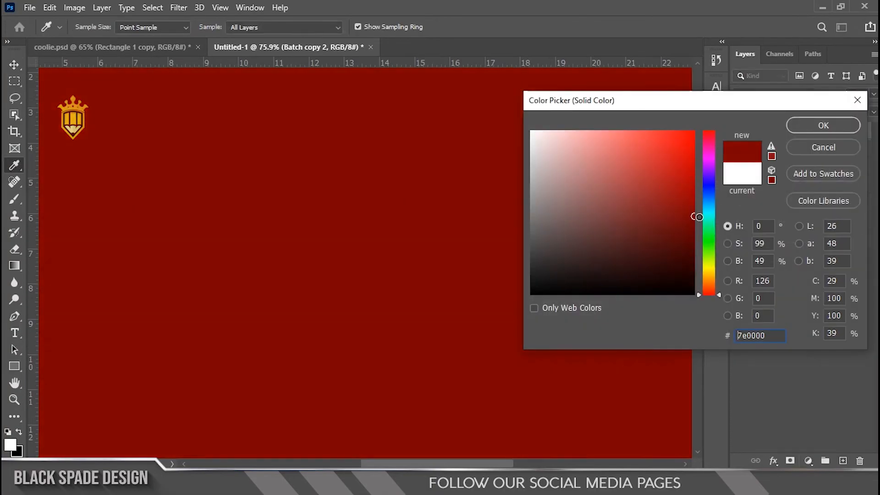
left_click(798, 126)
right_click(824, 132)
left_click(713, 249)
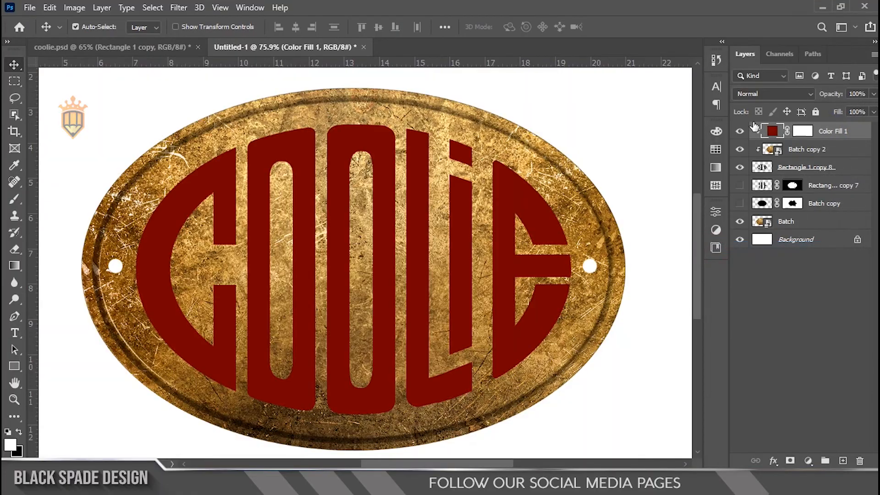
Set the Color Fill 1 layer's blend mode to Multiply and change its fill colour to 970000.
left_click(755, 92)
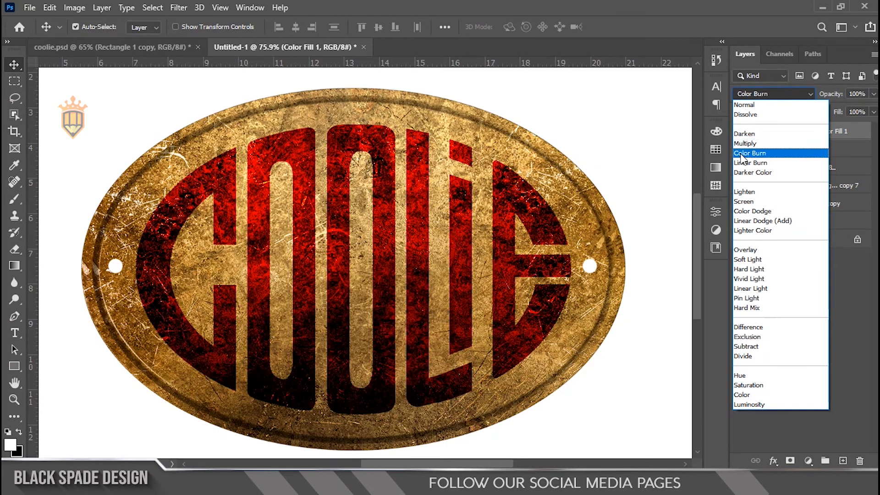
left_click(741, 144)
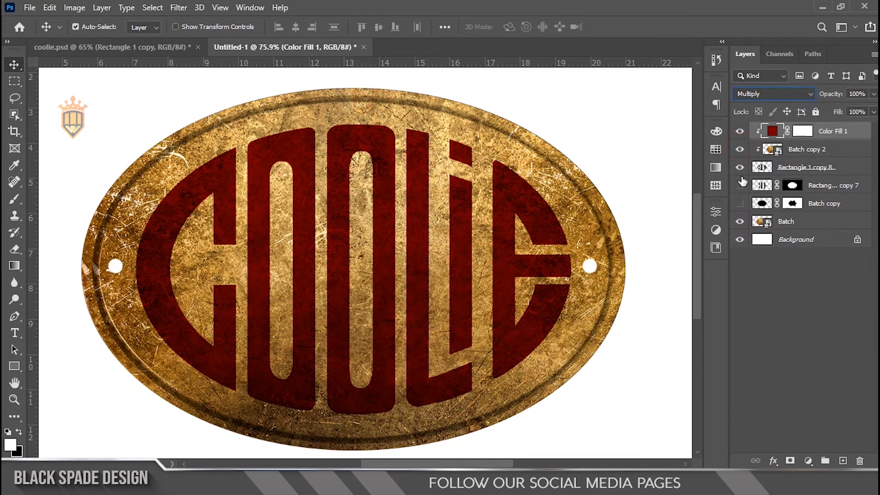
double_click(771, 132)
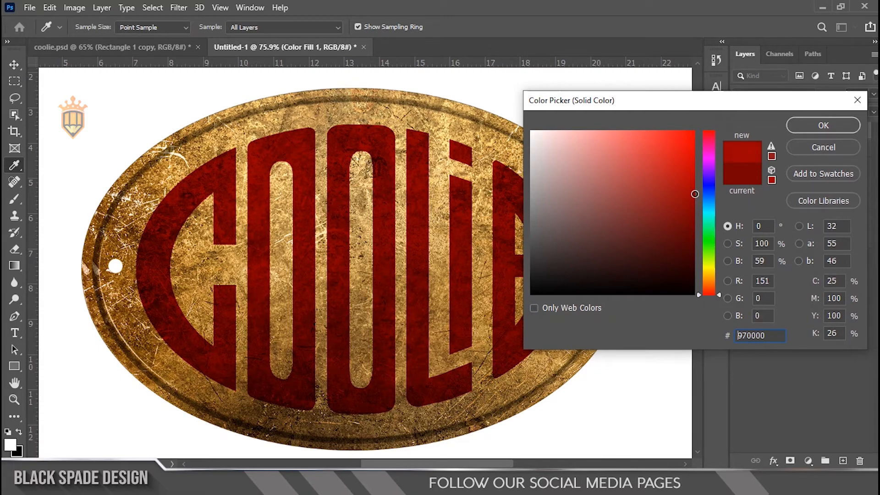
left_click(806, 125)
key("v")
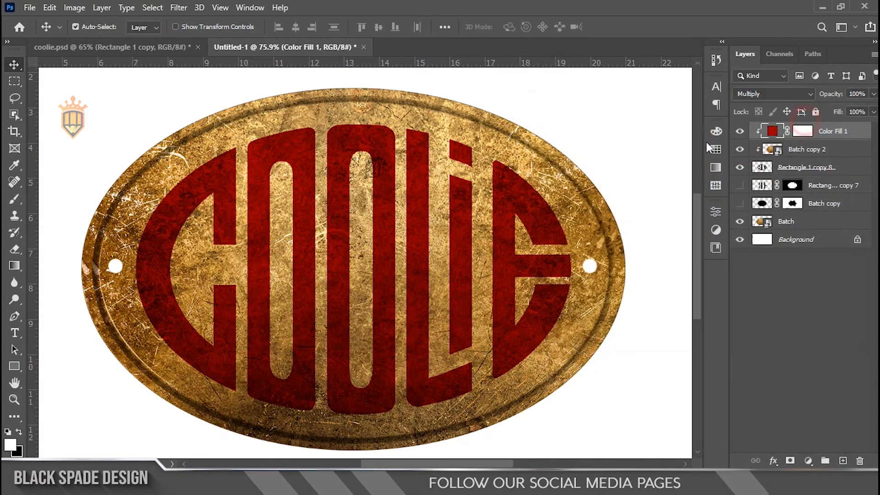
scroll(314, 196, "down", 3)
scroll(323, 251, "up", 3)
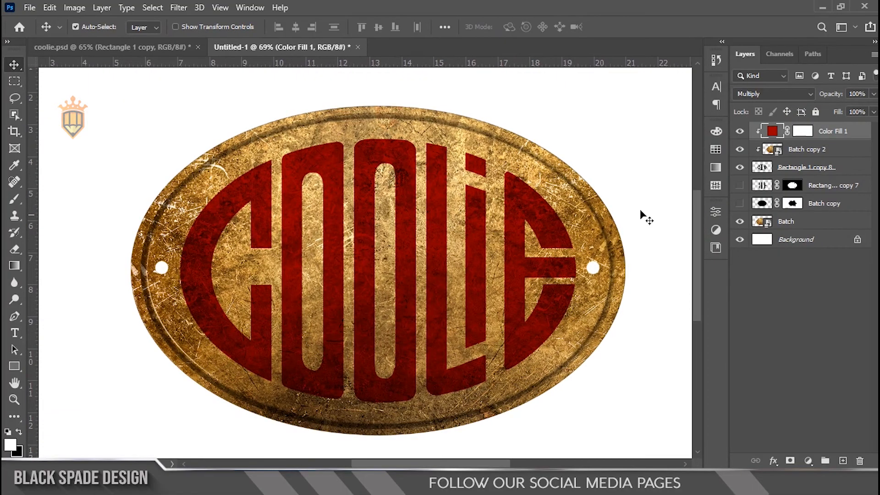
scroll(411, 254, "up", 2)
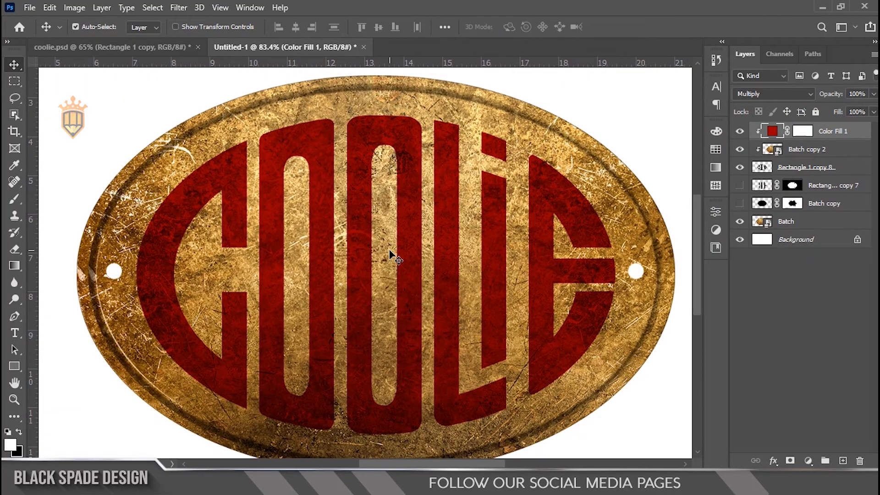
scroll(300, 274, "up", 1)
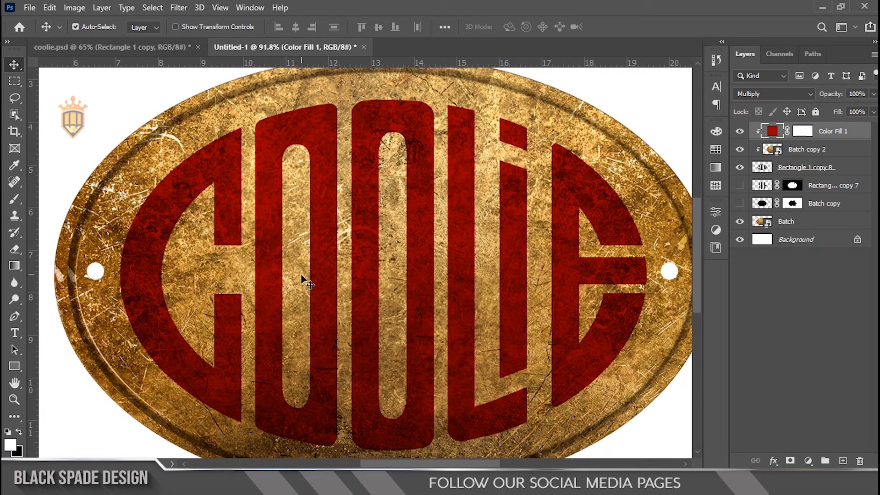
Add an Inner Shadow effect to the Rectangle 1 copy 8 letters layer and set its angle to 125°.
left_click(797, 170)
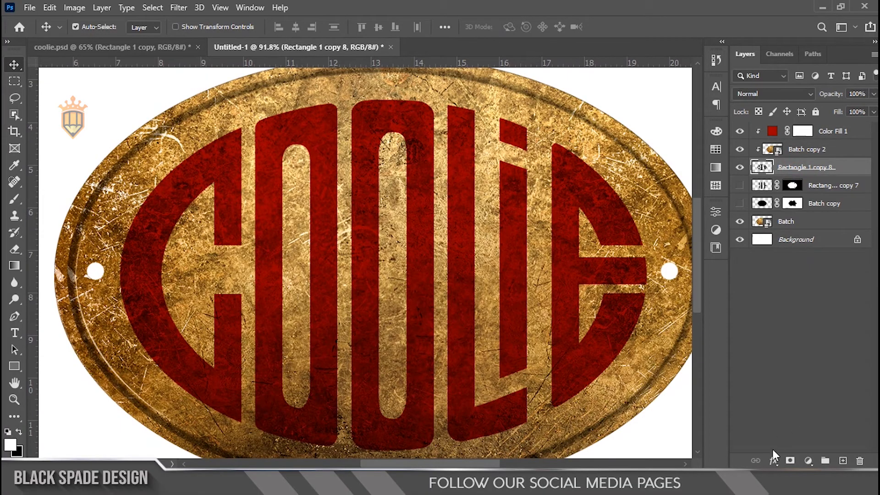
left_click(772, 461)
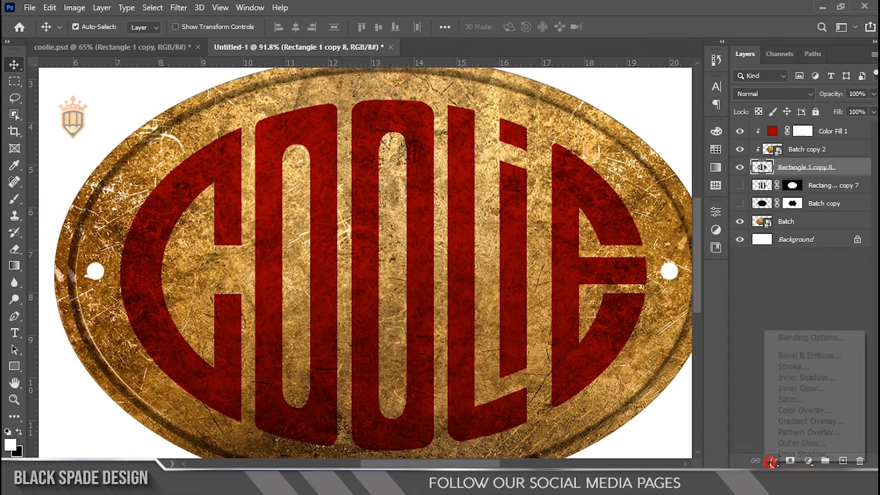
left_click(793, 377)
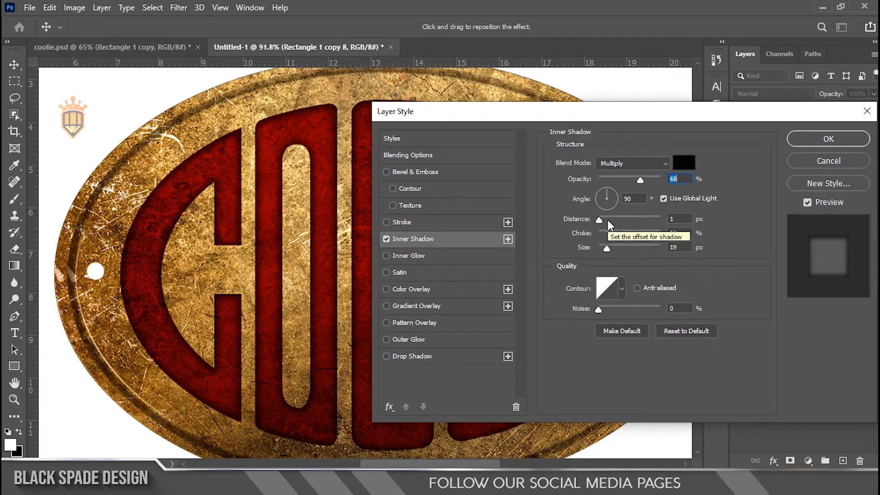
left_click(603, 193)
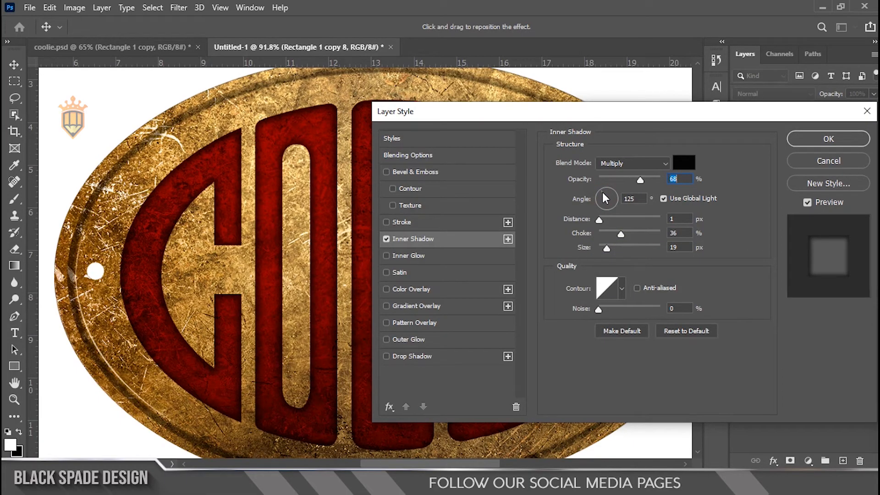
key("Tab")
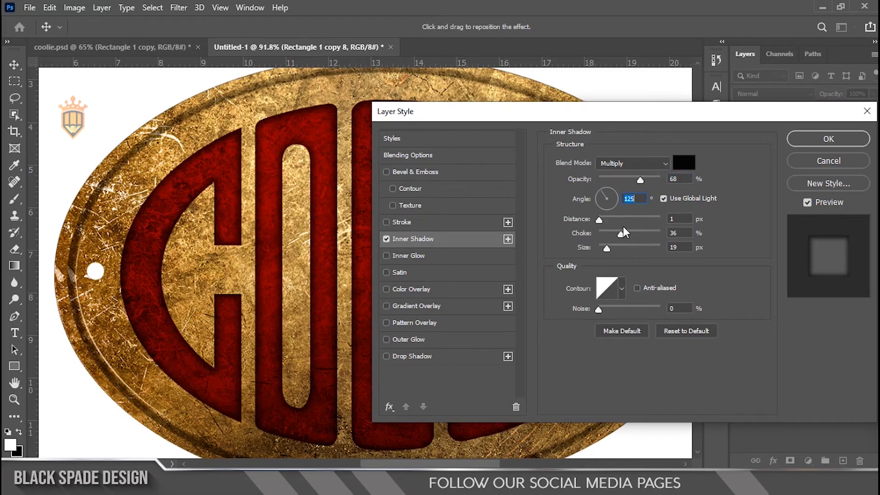
Set the Inner Shadow's opacity to 77%, distance to 9 px, choke to 4% and size to 7 px, and apply it.
left_click_drag(622, 233, 604, 248)
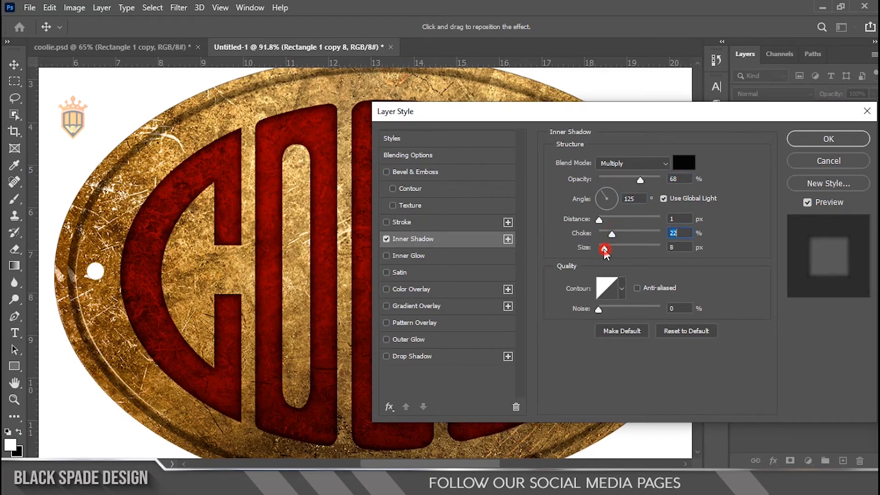
key("Tab")
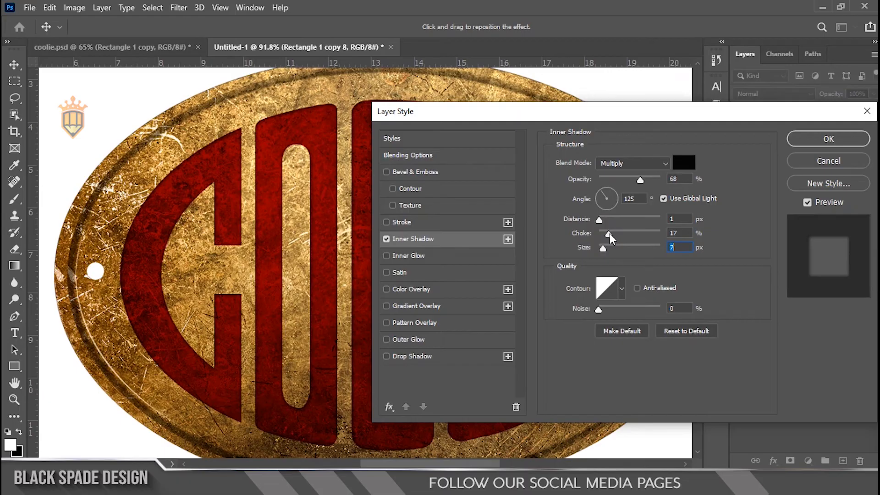
left_click_drag(610, 232, 604, 221)
left_click(646, 181)
left_click_drag(612, 233, 603, 234)
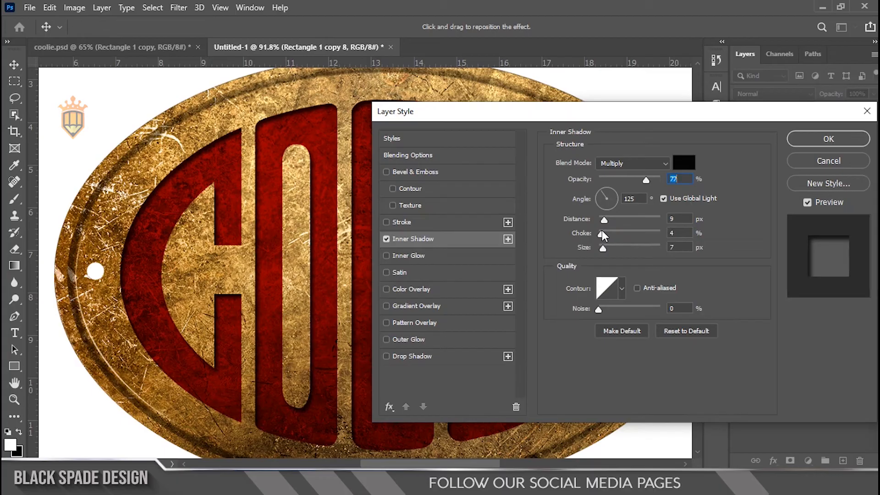
left_click(797, 140)
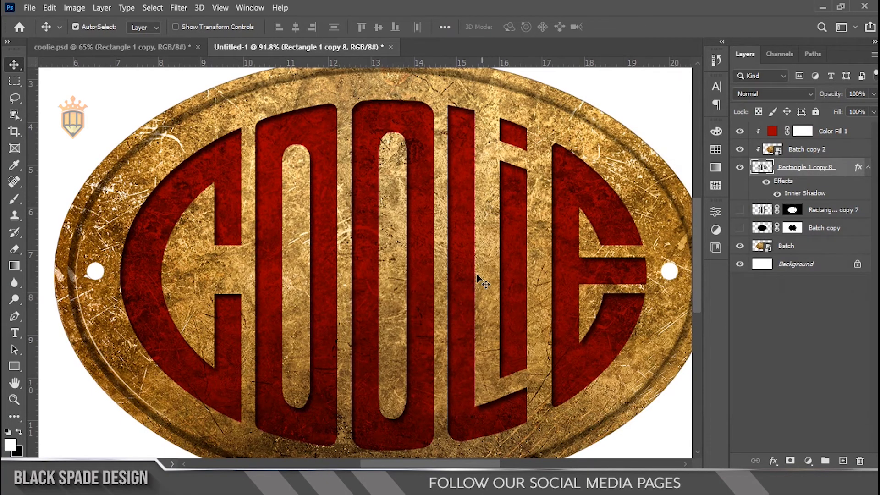
Change the Color Fill 1 layer's colour to the brighter red aa0202.
scroll(466, 330, "down", 3)
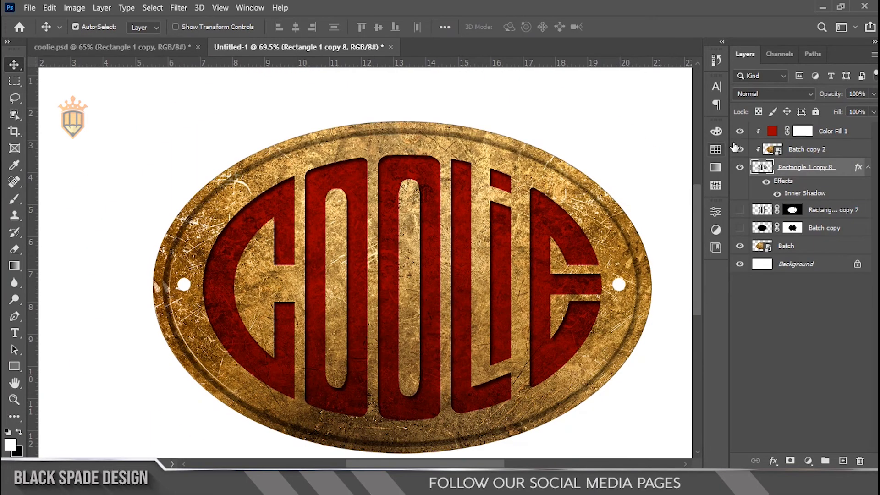
double_click(772, 131)
left_click_drag(691, 193, 693, 180)
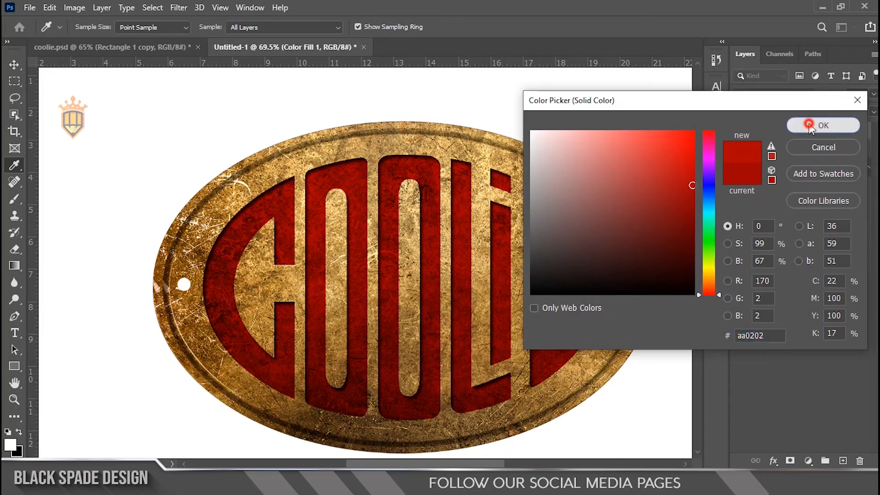
left_click(823, 125)
scroll(431, 213, "down", 2)
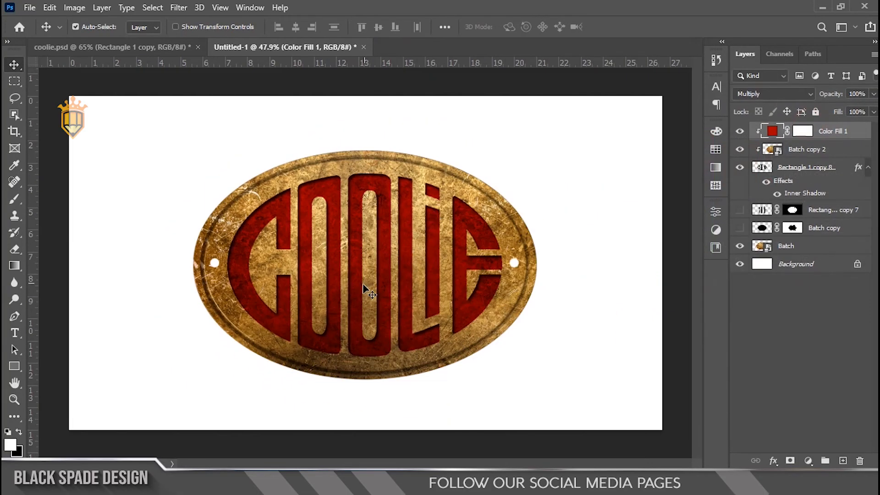
scroll(363, 286, "up", 2)
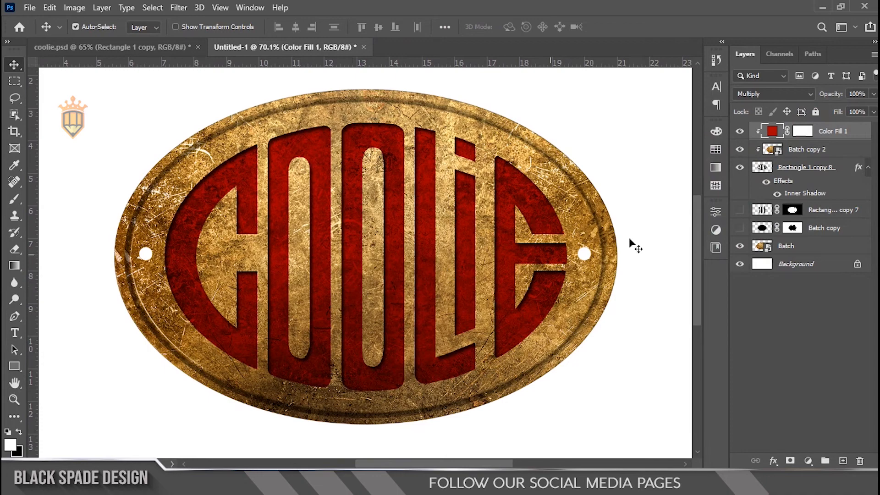
Set the Rectangle 1 copy 8 layer's Blend If Underlying Layer range to 0/22 for shadows and 227/255 for highlights, and apply it.
left_click(843, 172)
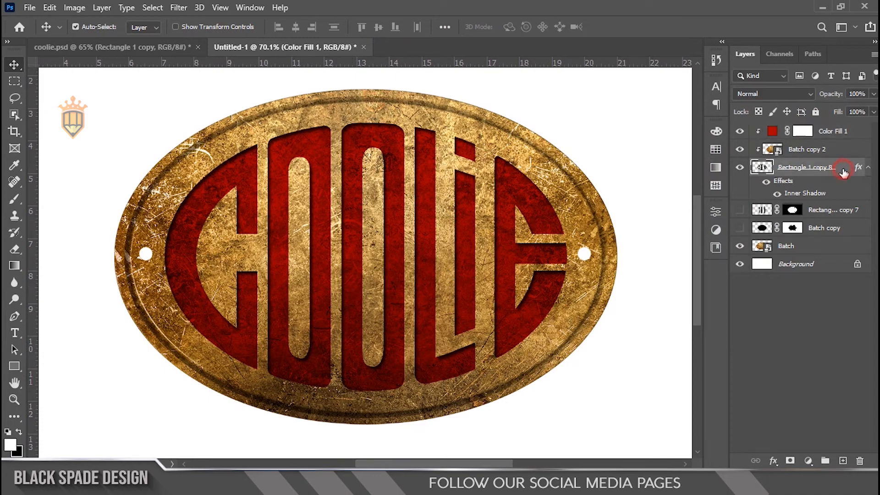
double_click(731, 163)
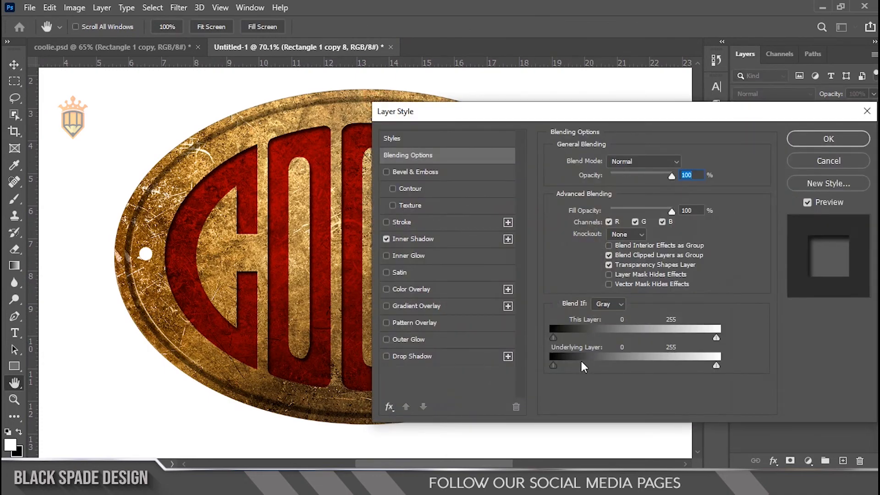
left_click_drag(556, 365, 569, 367)
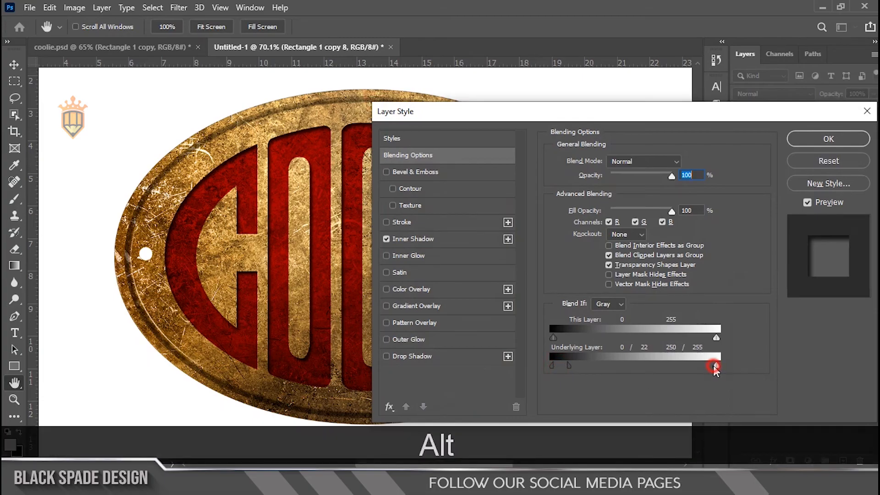
left_click_drag(702, 365, 689, 364)
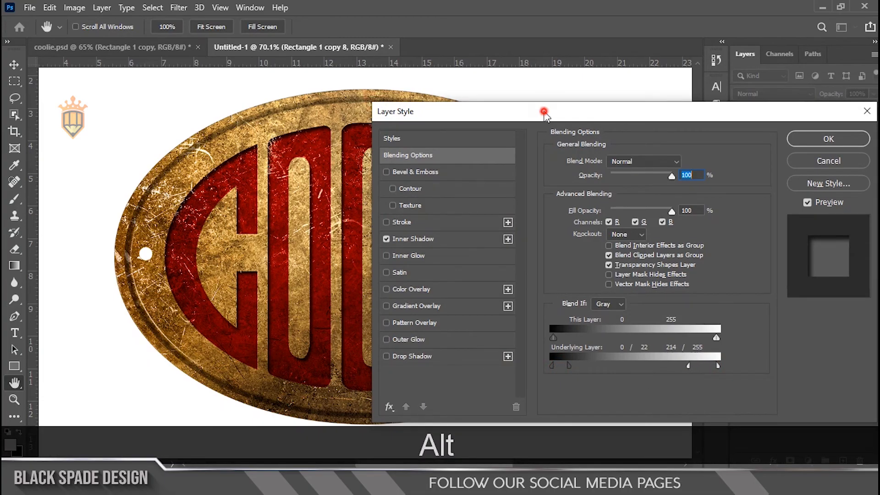
left_click_drag(546, 114, 629, 110)
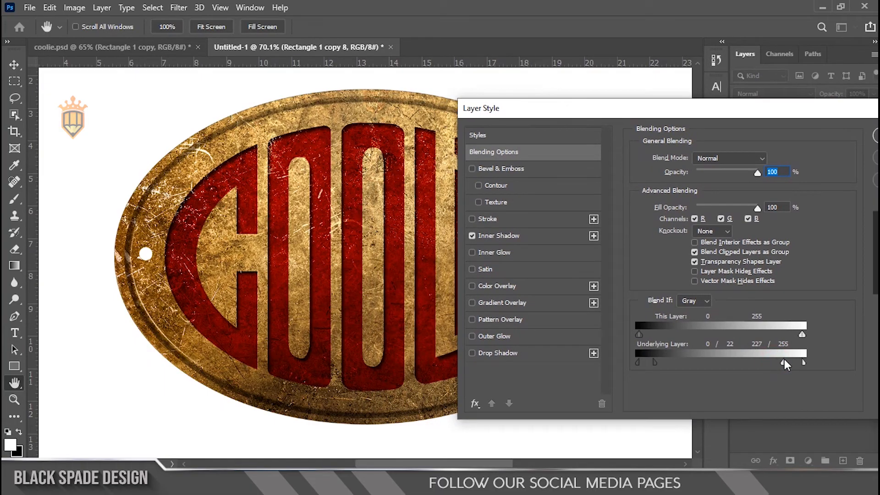
left_click_drag(792, 115, 711, 125)
left_click(807, 150)
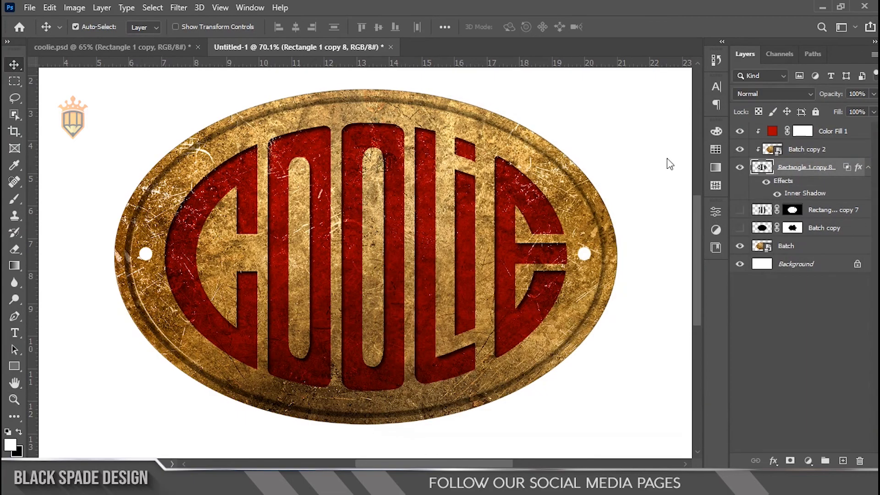
Place the Untitled-2 image from the Womens day folder in File Explorer directly above the Background layer, behind the badge.
scroll(392, 179, "down", 1)
scroll(393, 180, "down", 4)
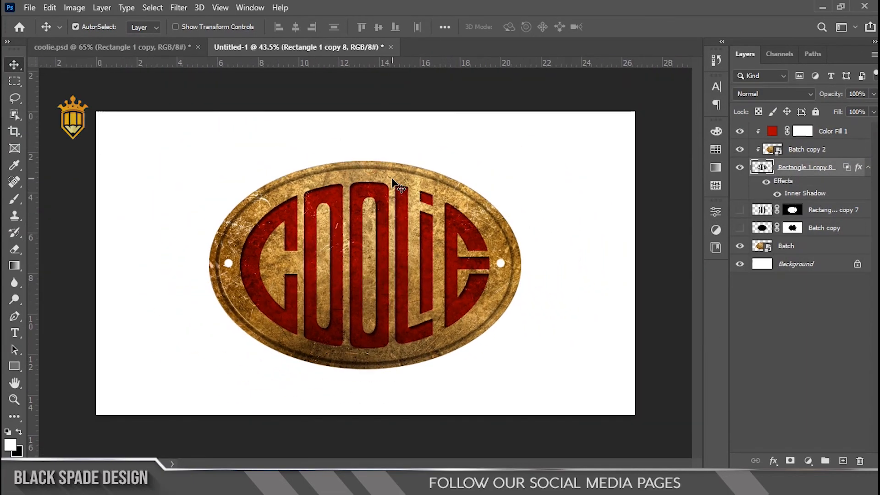
scroll(418, 272, "down", 1)
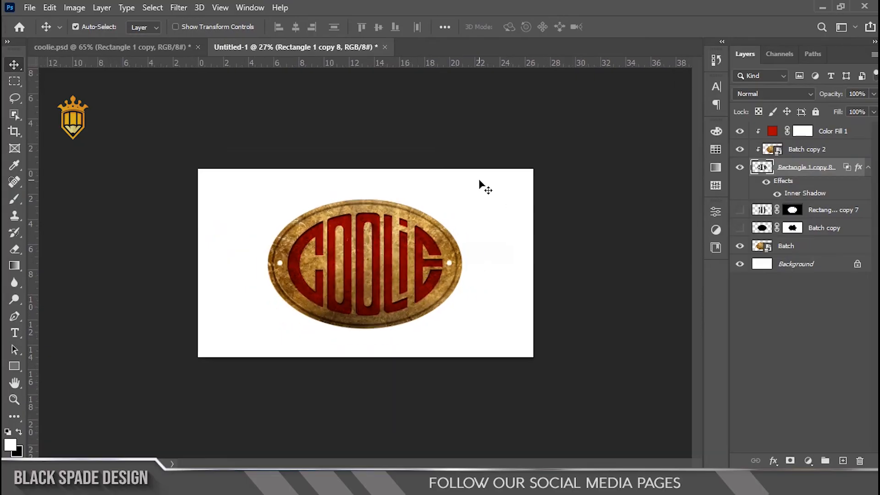
left_click(303, 481)
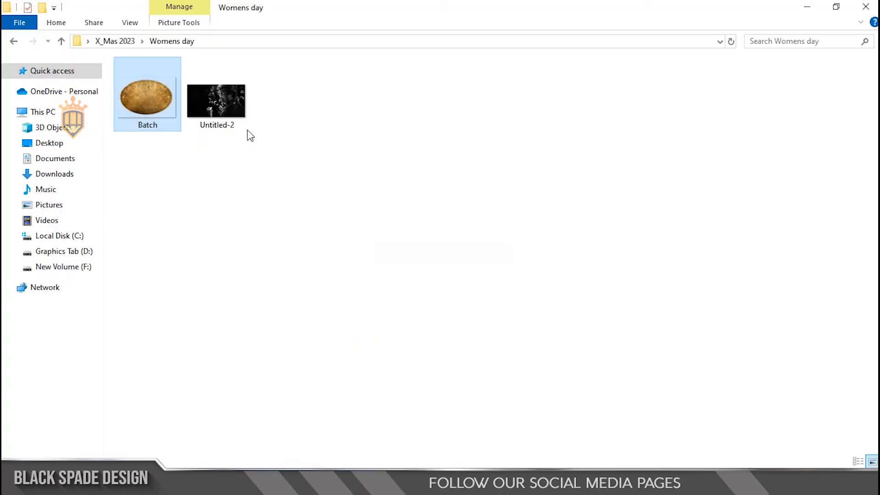
left_click(233, 112)
left_click_drag(217, 112, 366, 479)
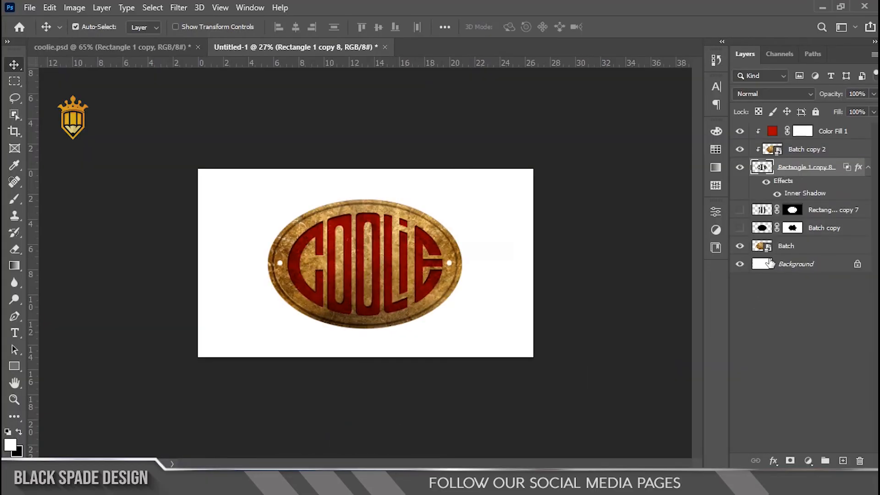
left_click(764, 265)
left_click(821, 8)
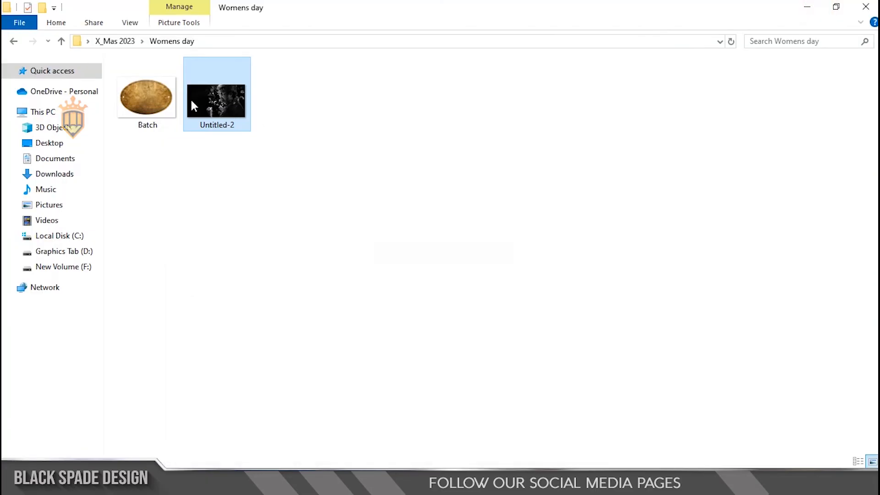
left_click_drag(190, 98, 370, 334)
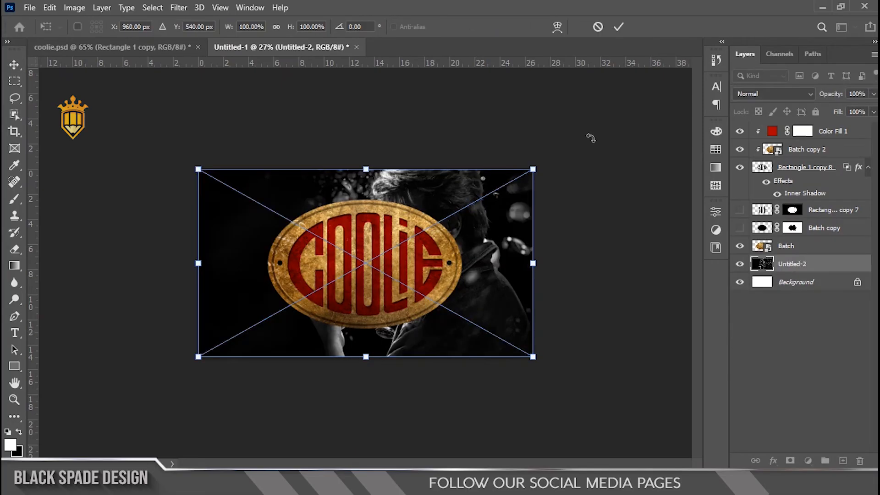
left_click(618, 26)
scroll(405, 293, "up", 3)
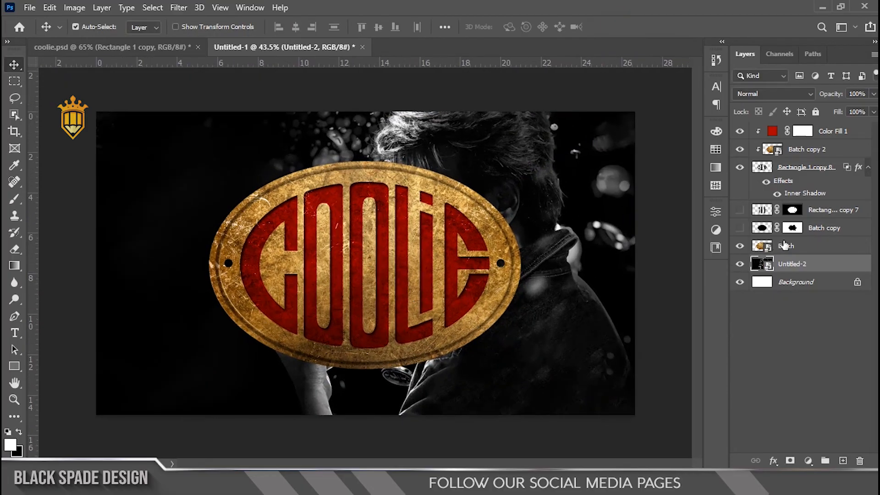
Convert the Rectangle 1 copy 8 letters layer to a smart object and select it together with its two clipped layers.
left_click(863, 171)
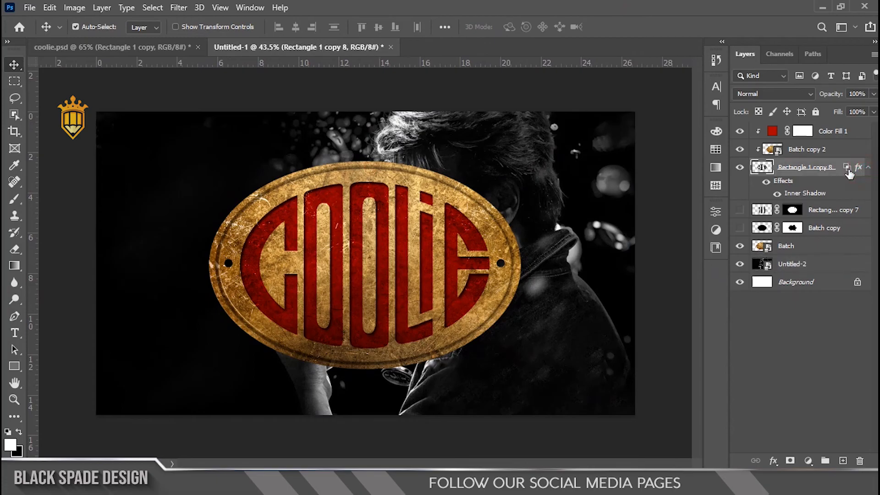
left_click(866, 169)
right_click(820, 171)
left_click(701, 174)
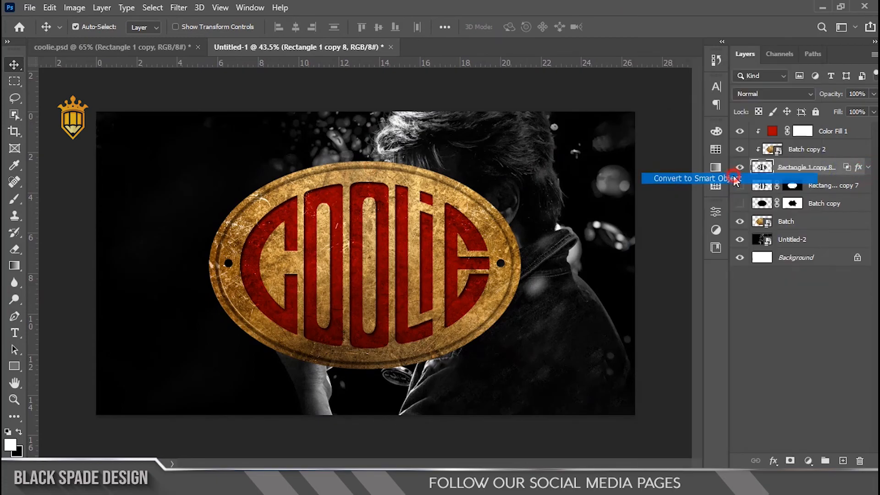
left_click(829, 137)
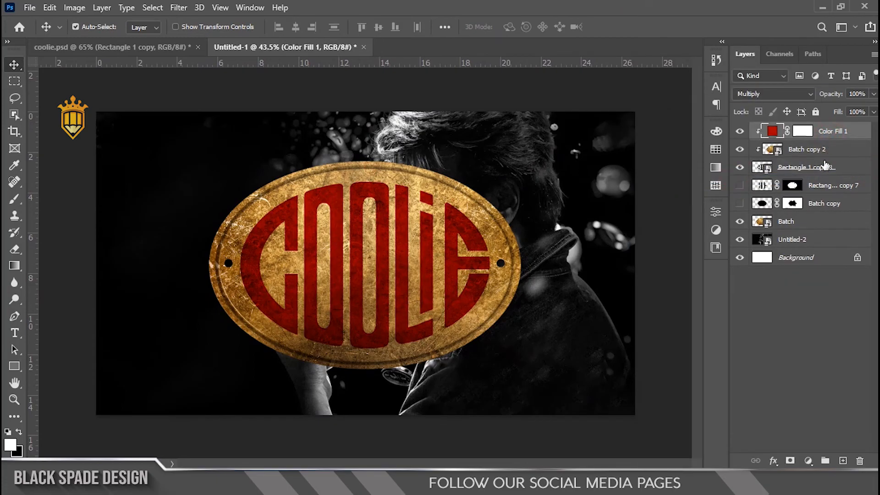
left_click(809, 177, "shift")
key("ctrl+t")
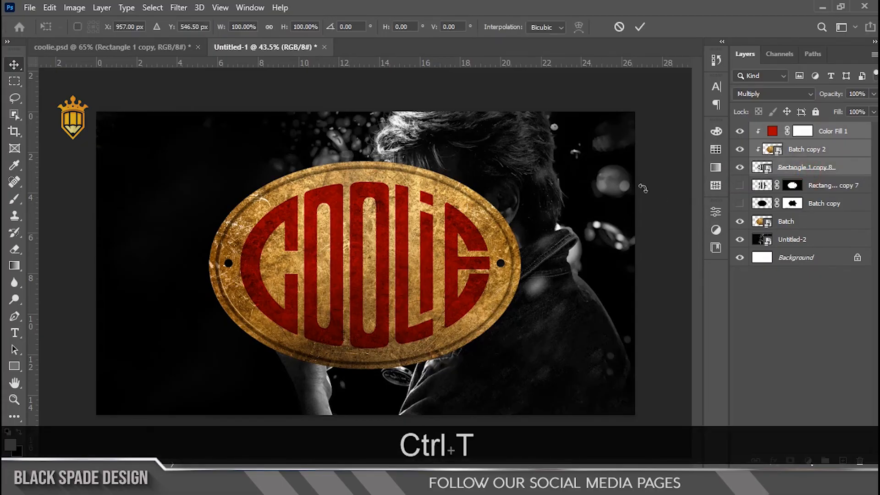
left_click_drag(525, 162, 495, 184)
key("ctrl+z")
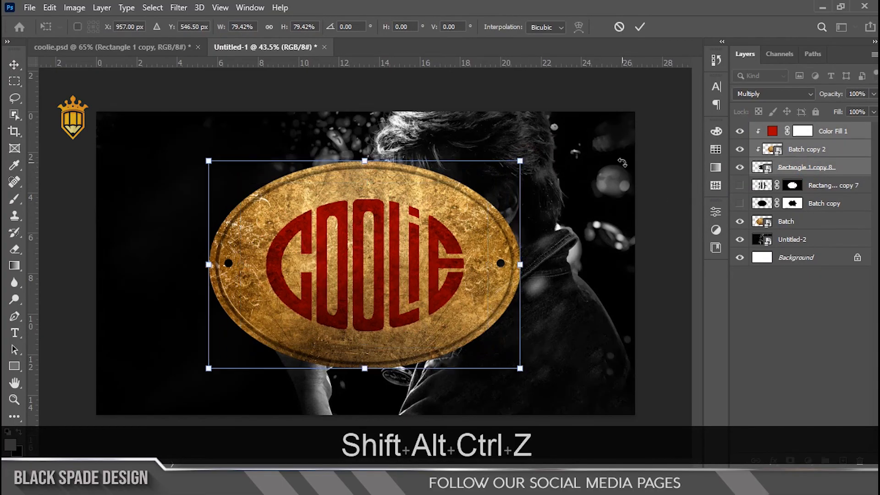
key("Return")
Add the Batch layer to the selection, then scale the whole emblem down and move it to the dark area beside the man.
left_click(795, 222, "ctrl")
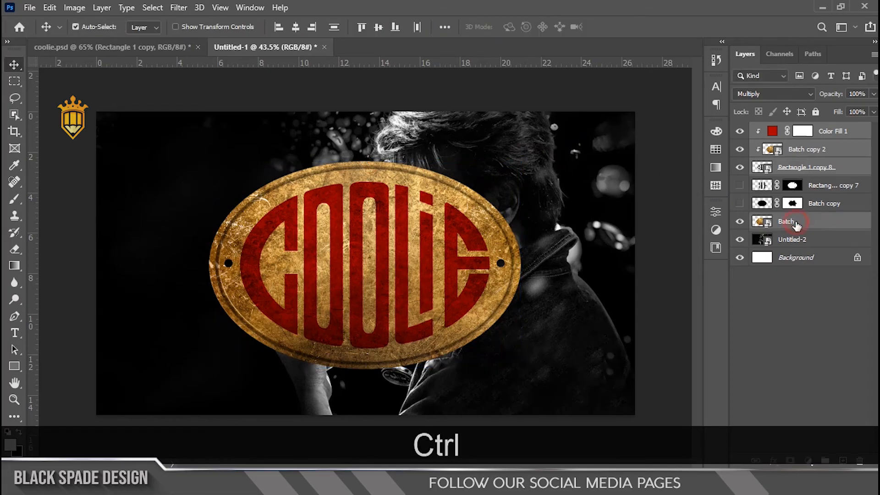
key("ctrl+t")
left_click_drag(521, 160, 462, 200)
left_click_drag(418, 265, 265, 252)
key("Return")
Create a new layer above Batch, clip it to the badge and set its blend mode to Overlay.
scroll(213, 302, "up", 1)
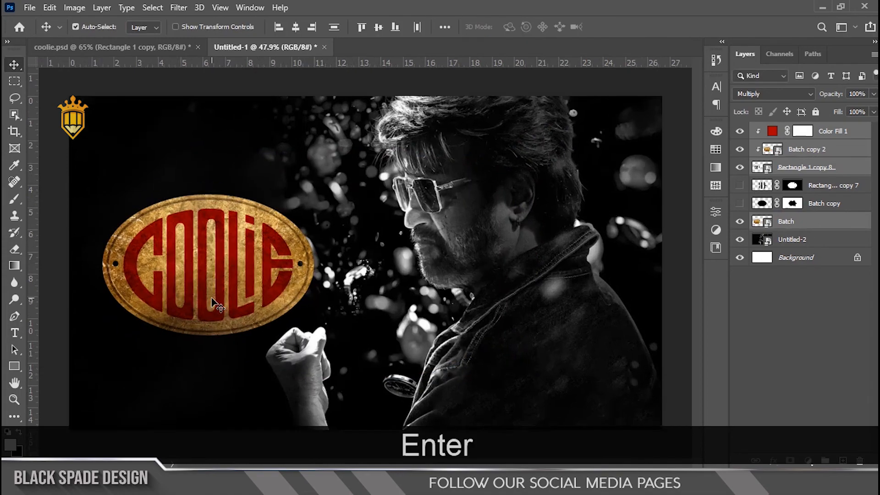
scroll(213, 302, "up", 3)
scroll(212, 303, "up", 2)
key("space")
left_click_drag(204, 294, 251, 284)
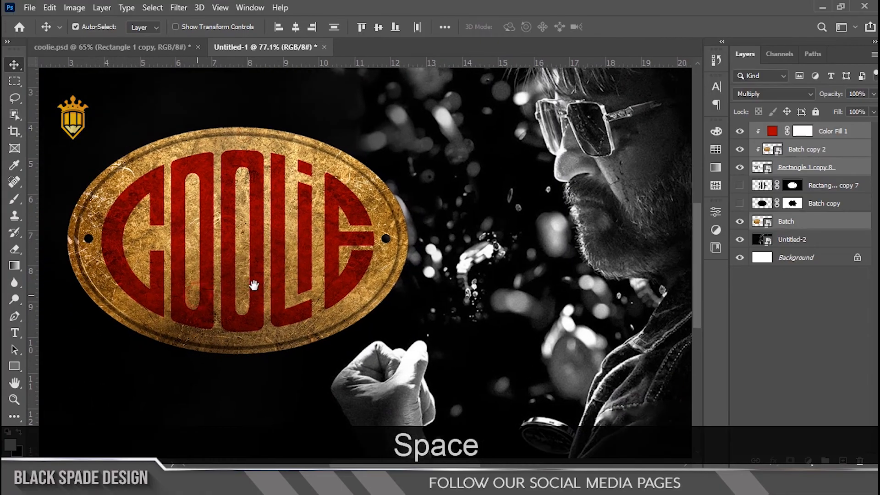
left_click(824, 228)
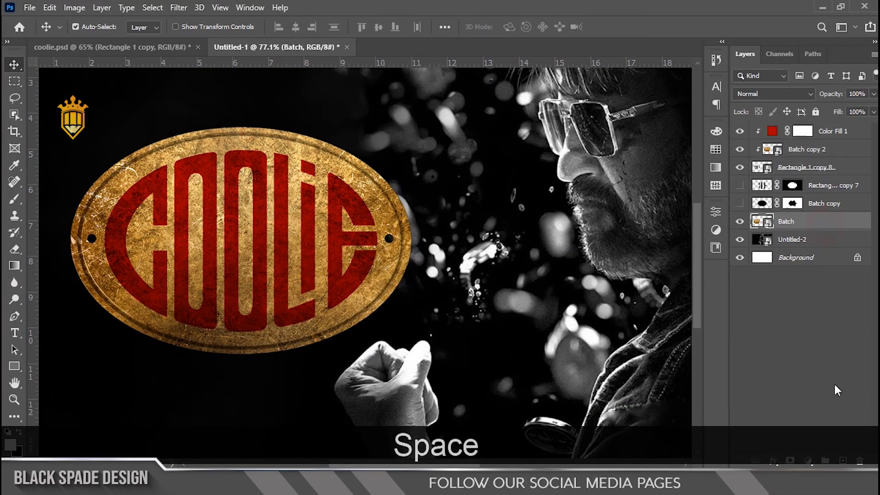
left_click(842, 460)
right_click(825, 230)
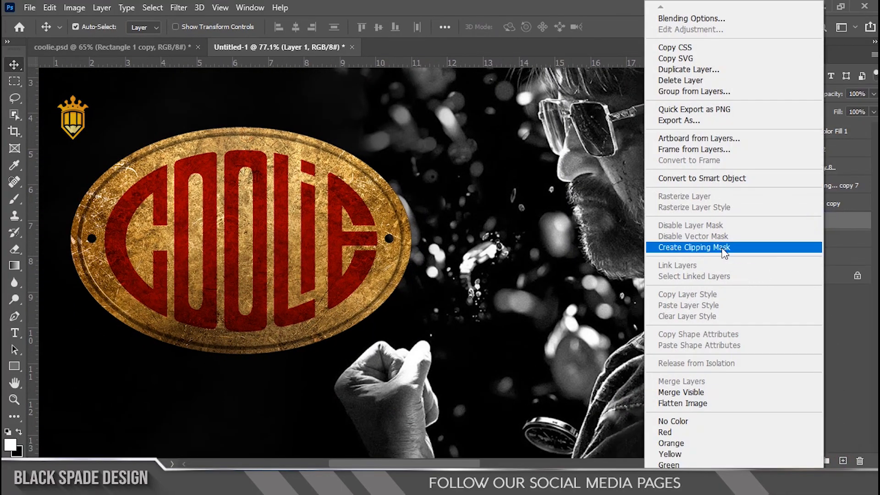
left_click(668, 248)
left_click(772, 94)
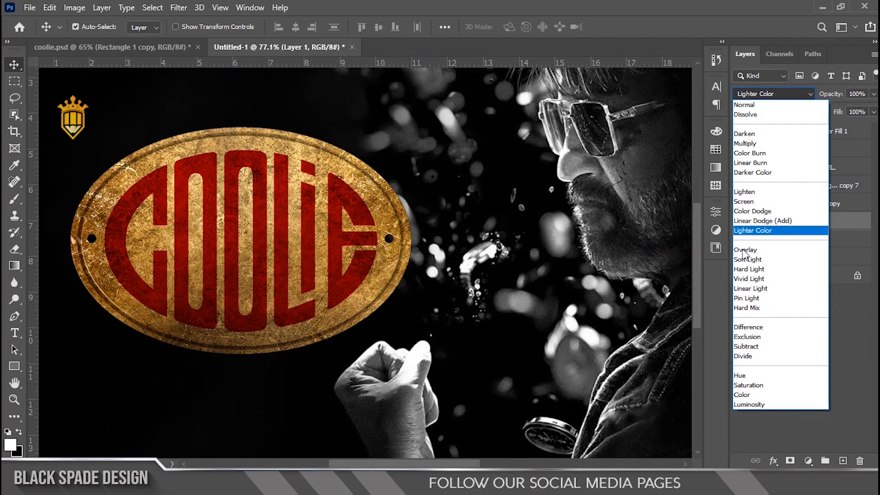
left_click(760, 225)
Paint a soft white highlight down the middle of the badge on Layer 1 with a 300 px brush.
key("b")
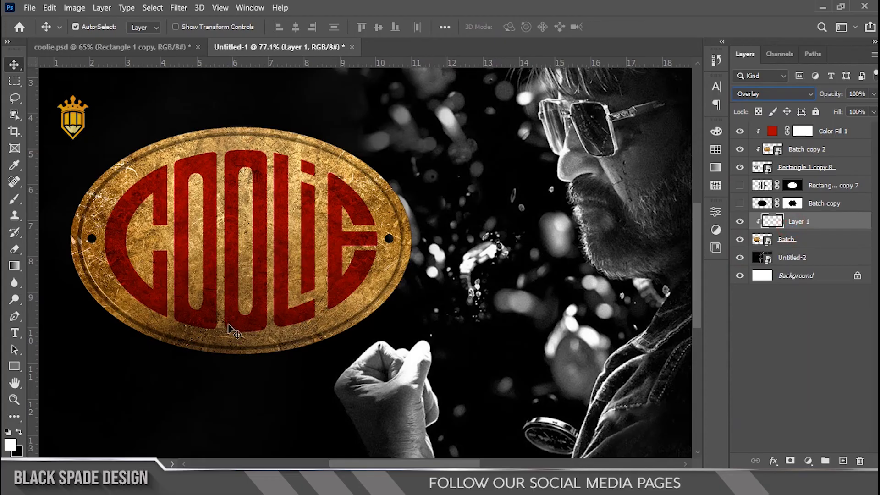
key("b")
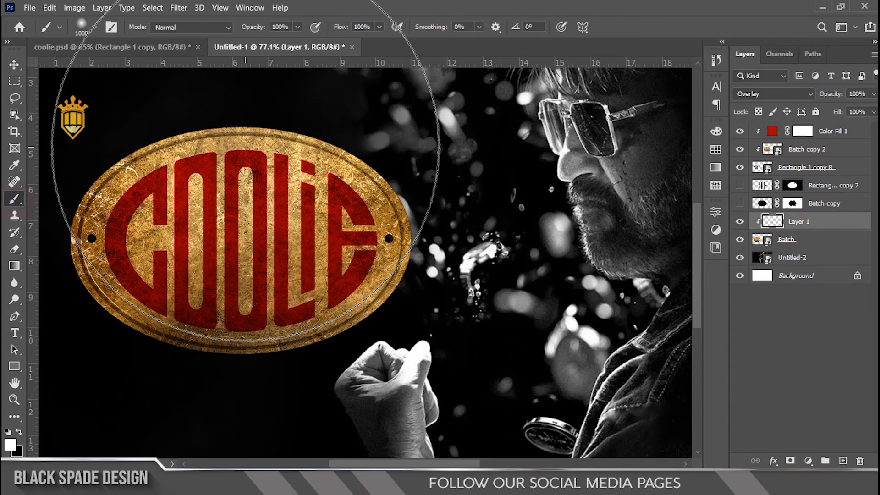
key("bracketleft")
key("bracketleft")
key("bracketleft")
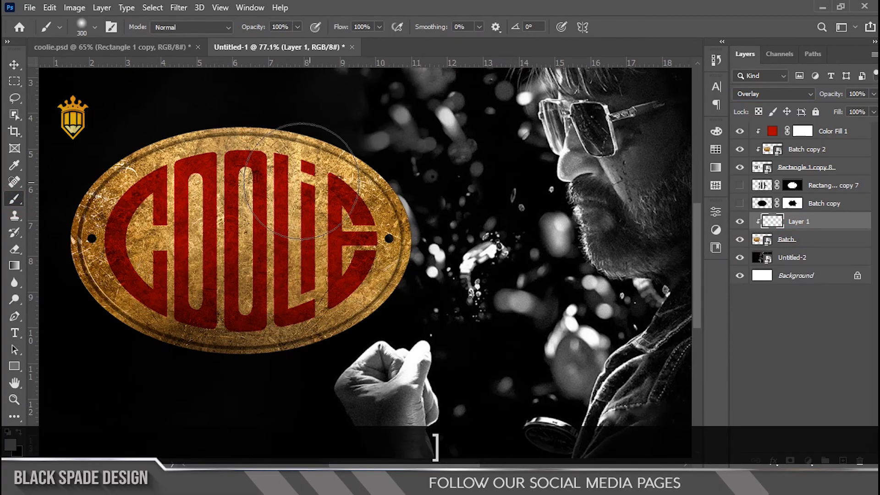
key("bracketleft")
key("bracketleft")
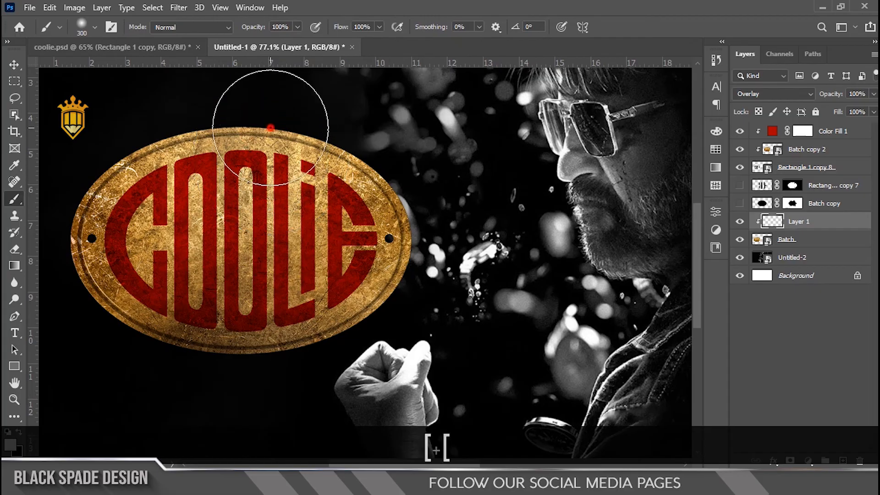
left_click_drag(262, 102, 239, 243)
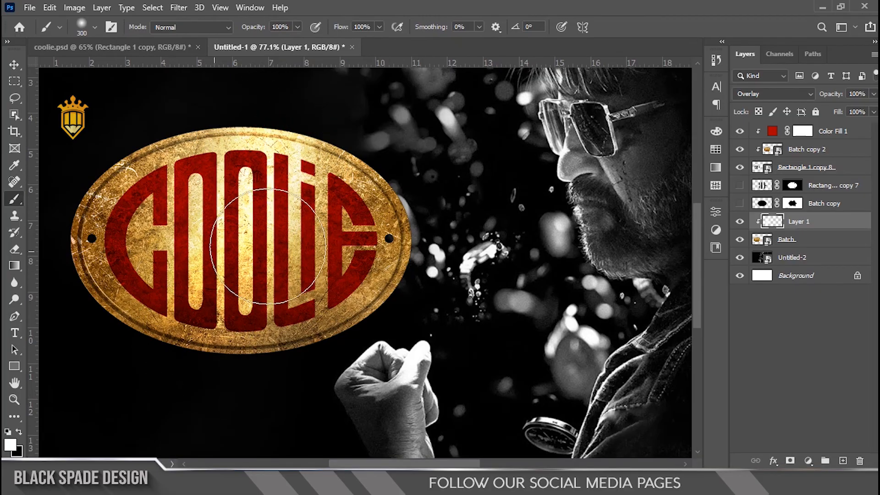
Compare other blend modes on Layer 1, return it to Overlay, and reduce the layer's opacity to 51%.
left_click(767, 95)
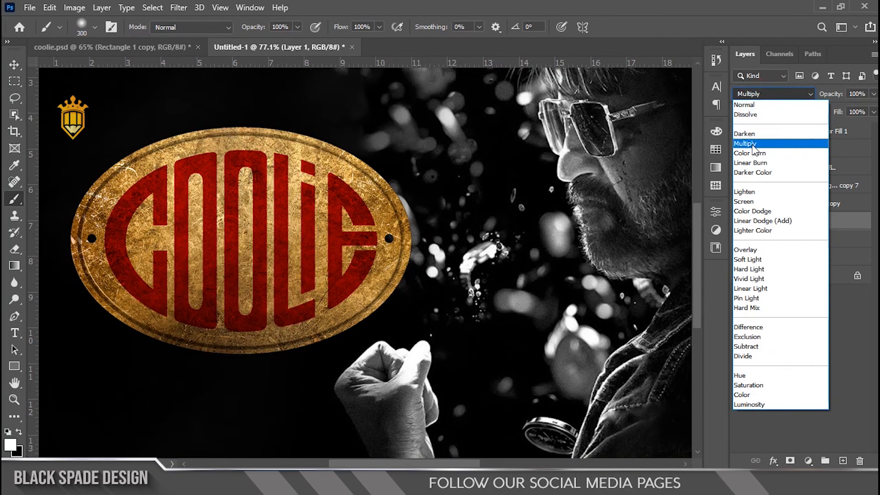
left_click(745, 249)
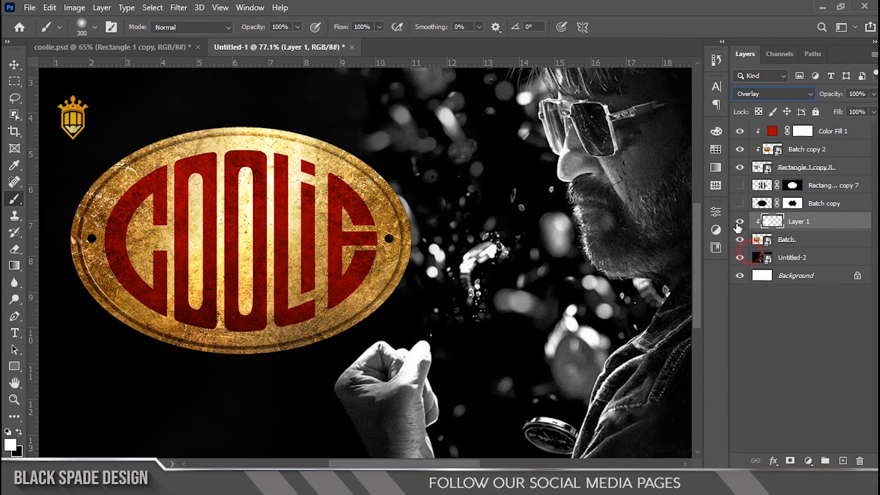
left_click_drag(832, 94, 814, 95)
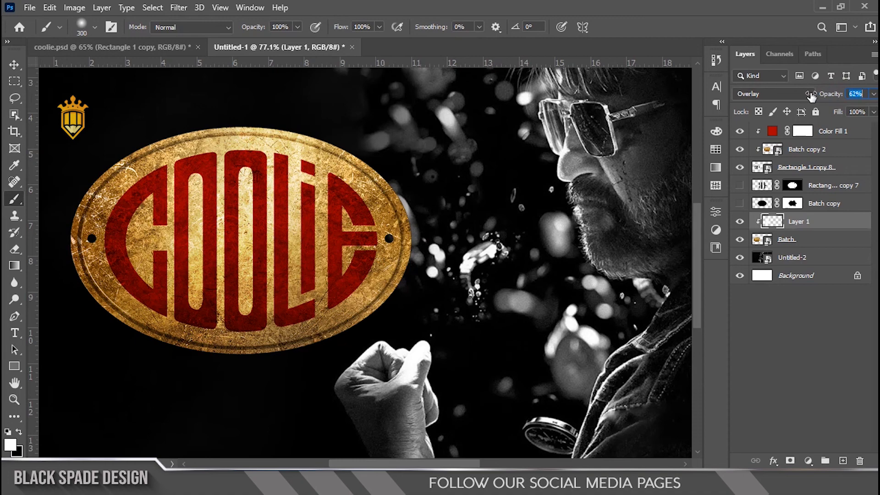
left_click_drag(810, 95, 803, 95)
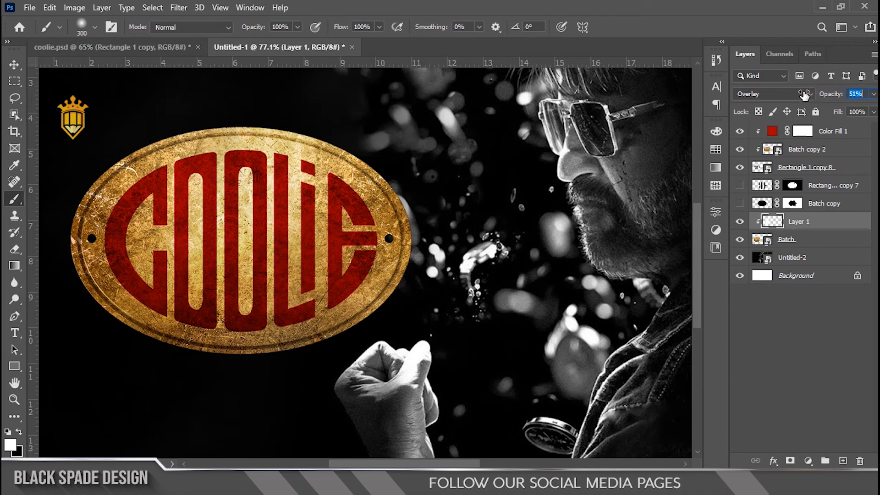
left_click(15, 64)
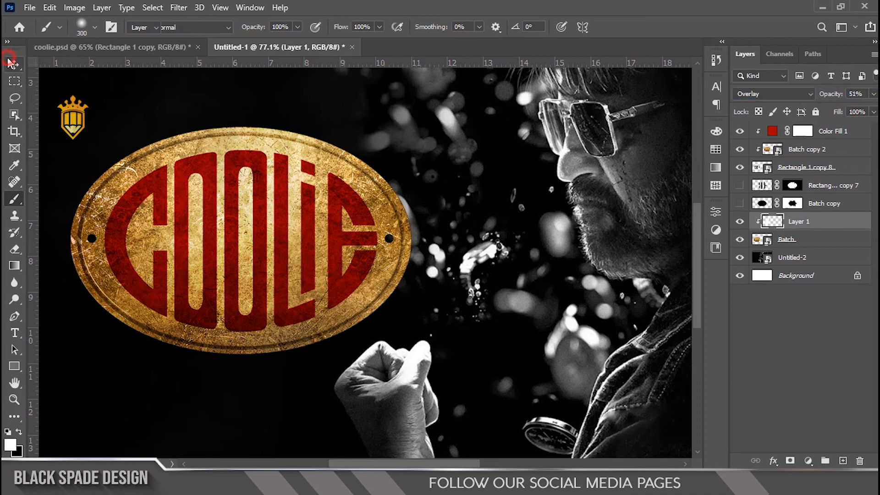
scroll(145, 220, "up", 2)
scroll(144, 220, "down", 2)
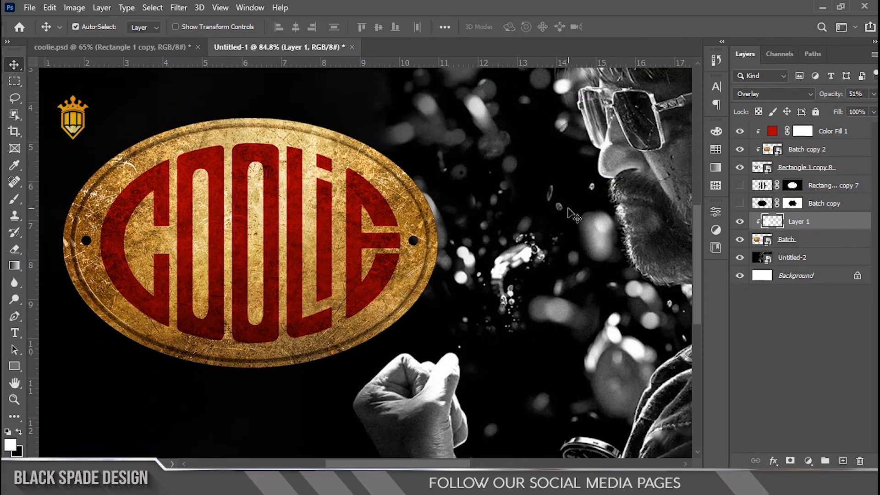
Add a Curves adjustment above Color Fill 1, clip it to the letters and lower the midtones to darken the red.
left_click(827, 133)
left_click(807, 461)
left_click(802, 297)
left_click(604, 425)
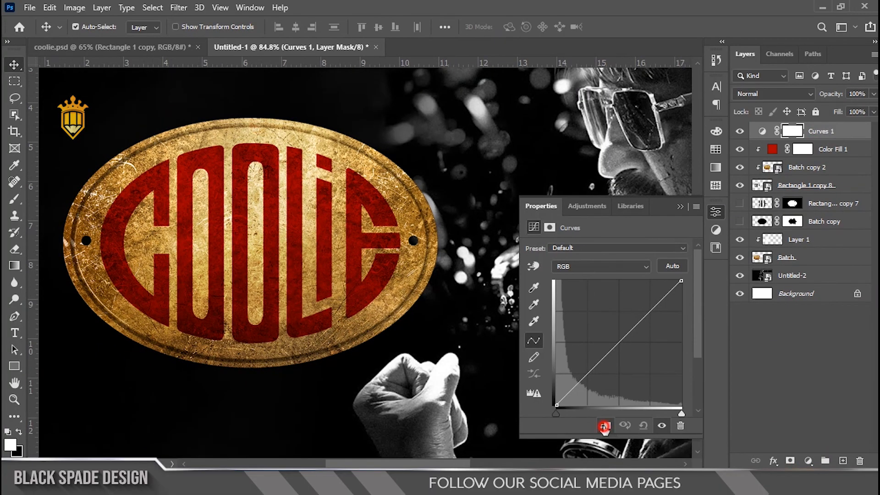
left_click(627, 338)
left_click_drag(627, 338, 639, 344)
left_click(682, 208)
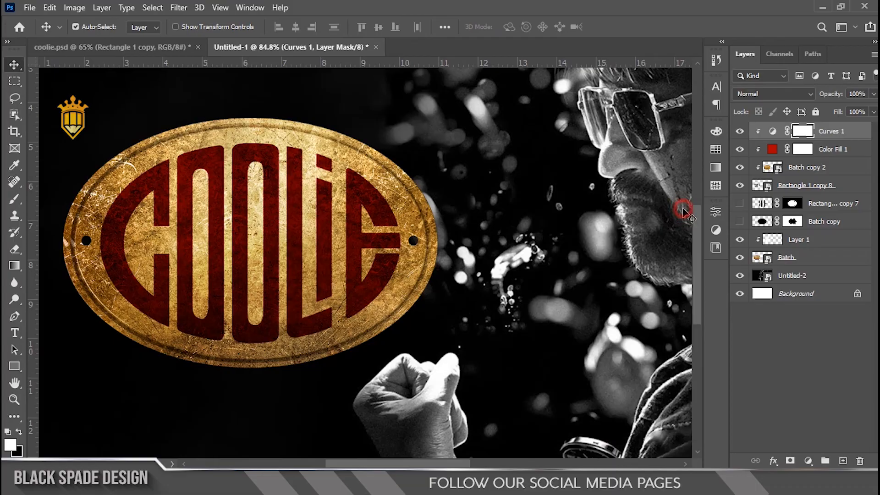
Paint black on the Curves 1 mask with a 300 px brush to brighten the middle letters, then reduce the brush to 150 px.
key("b")
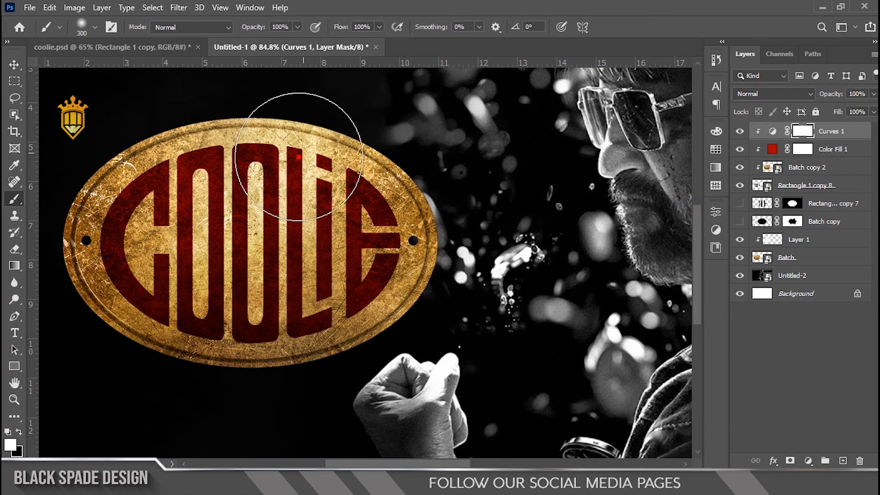
key("x")
left_click_drag(192, 349, 172, 430)
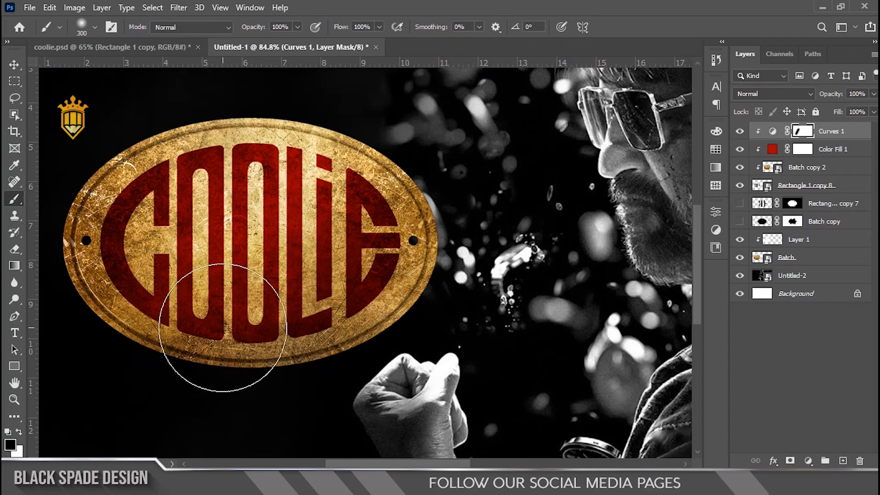
key("bracketleft")
key("bracketleft")
key("bracketleft")
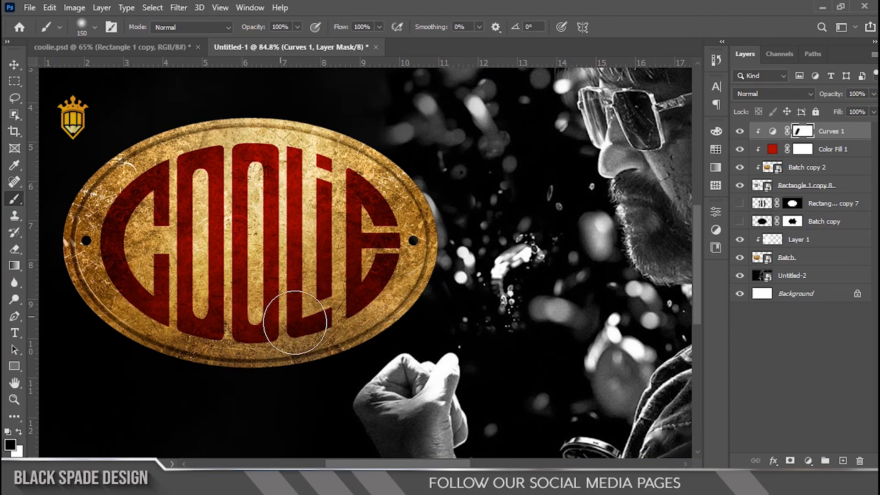
Add an Inner Shadow to the lettering layer Rectangle 1 copy 8 with a distance of 5 px and a size of 0 px.
scroll(200, 218, "up", 4)
key("space")
left_click_drag(200, 218, 251, 219)
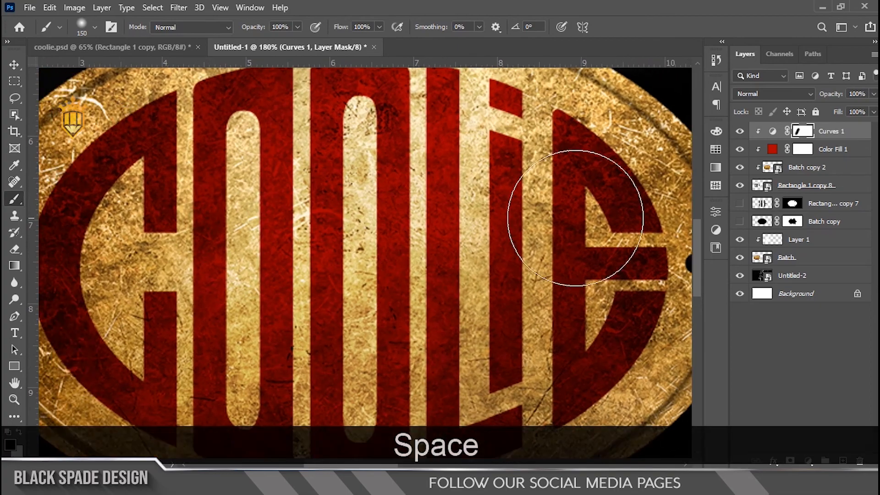
left_click(784, 187)
left_click(774, 460)
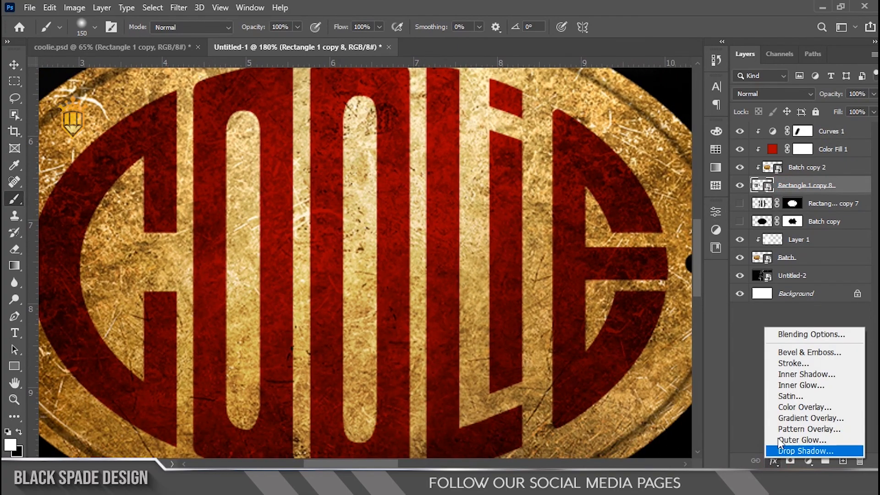
left_click(795, 375)
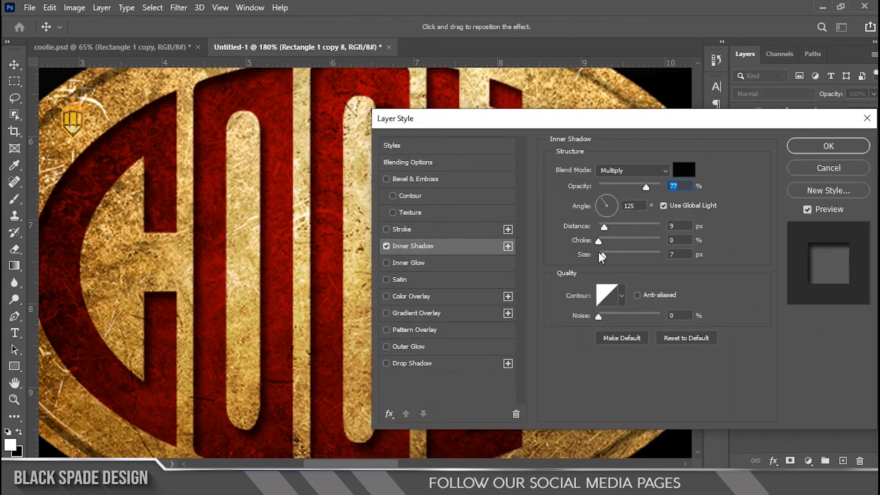
left_click_drag(602, 254, 601, 254)
left_click(603, 228)
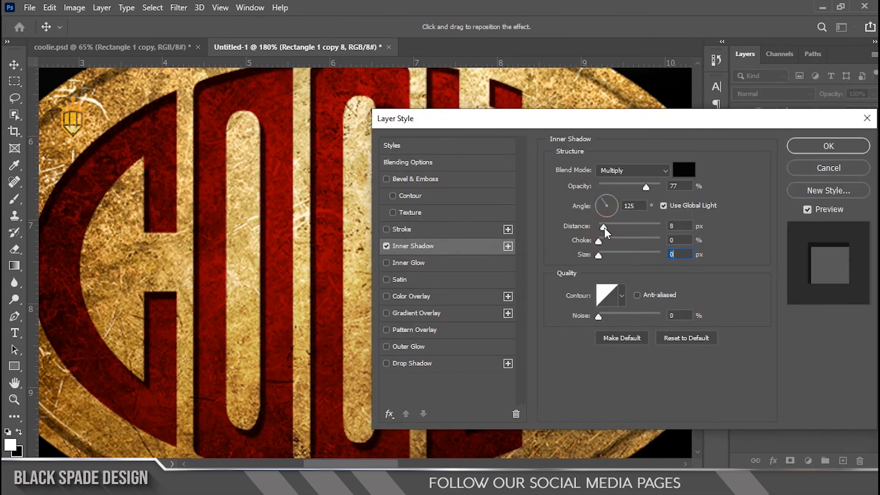
left_click(604, 227)
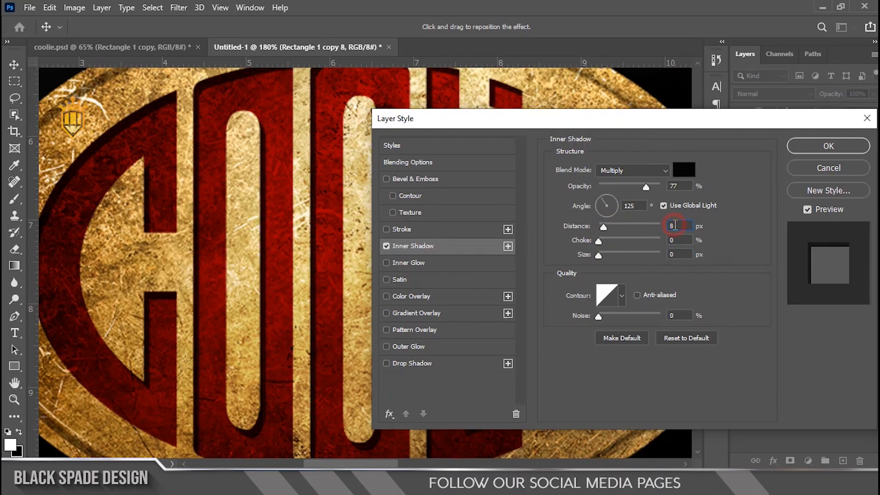
type("5")
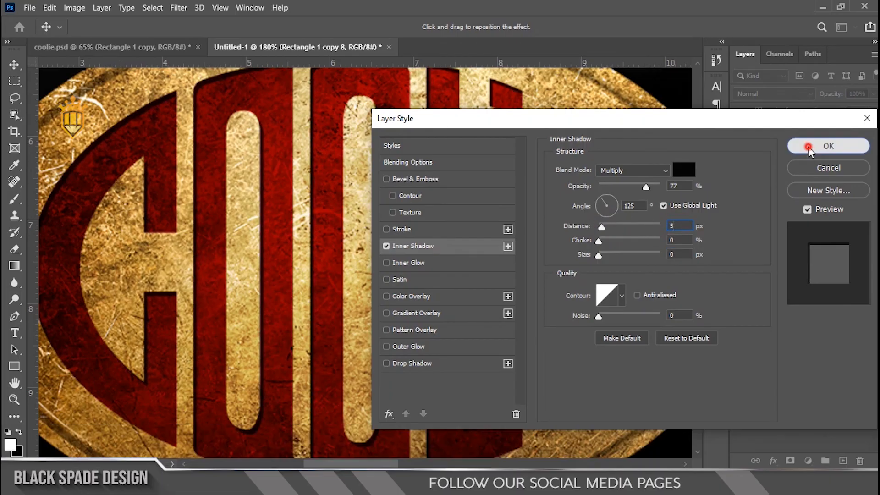
left_click(824, 146)
Fit the whole poster on screen to examine the emblem against the photo.
scroll(360, 204, "down", 5)
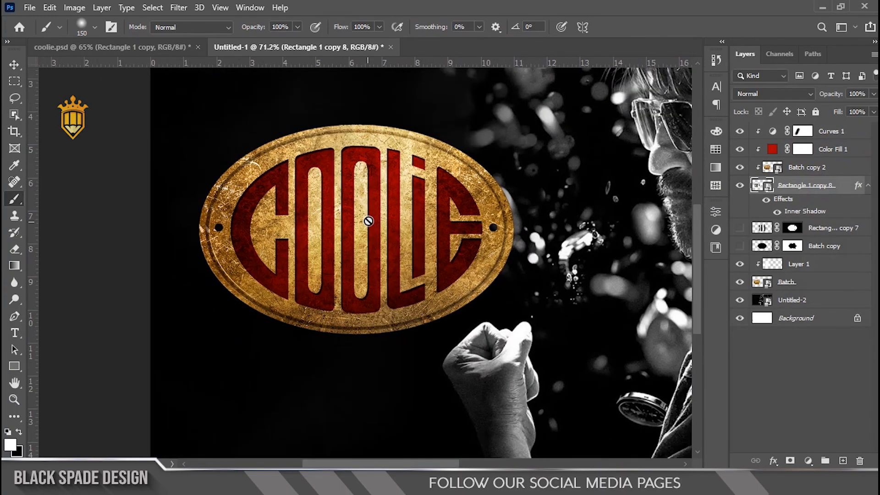
key("v")
scroll(368, 222, "down", 4)
key("z")
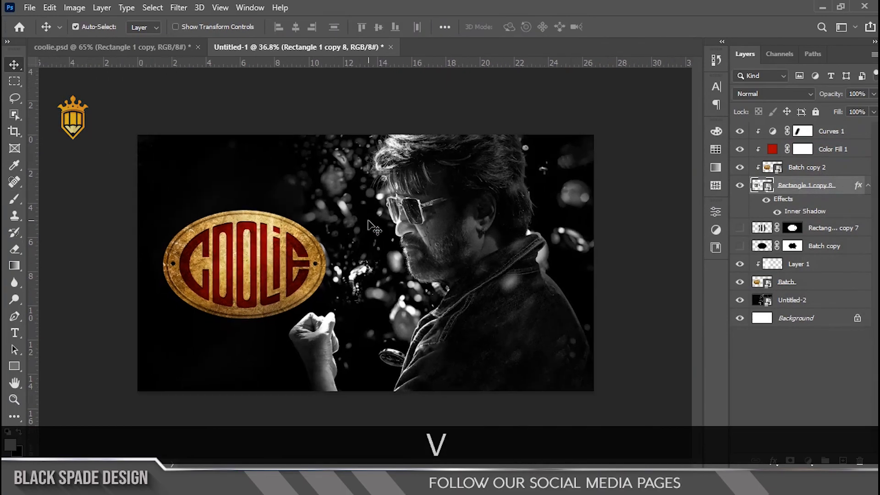
right_click(370, 223)
left_click(379, 224)
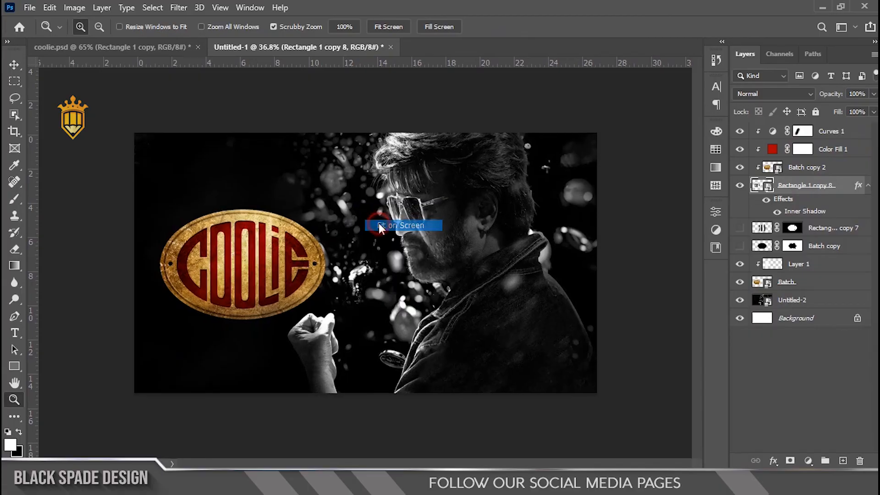
key("v")
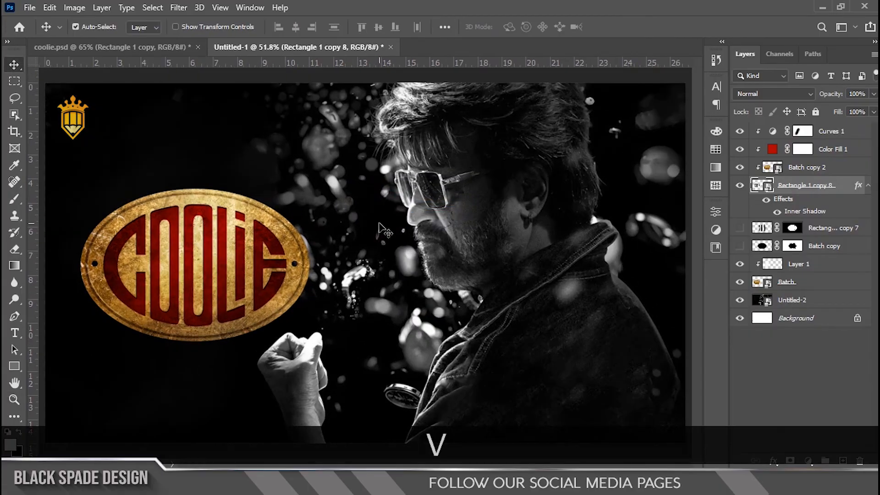